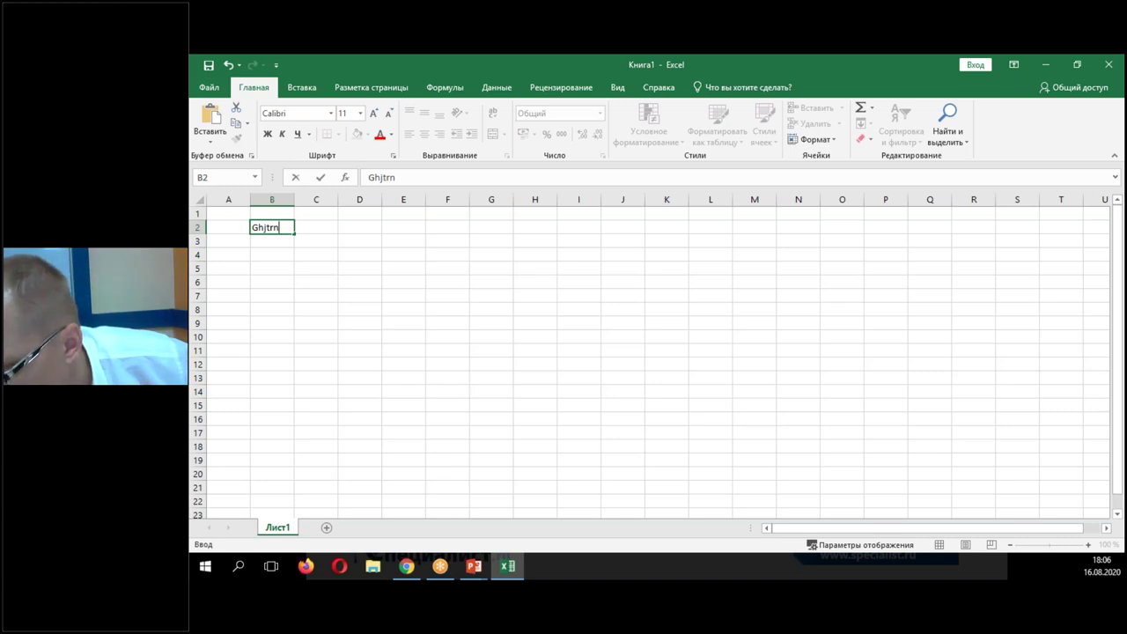
Replace the text in cell B2 with the title "Проект А" and make it bold.
double_click(273, 226)
key(BackSpace)
key(BackSpace)
key(BackSpace)
key(BackSpace)
key(BackSpace)
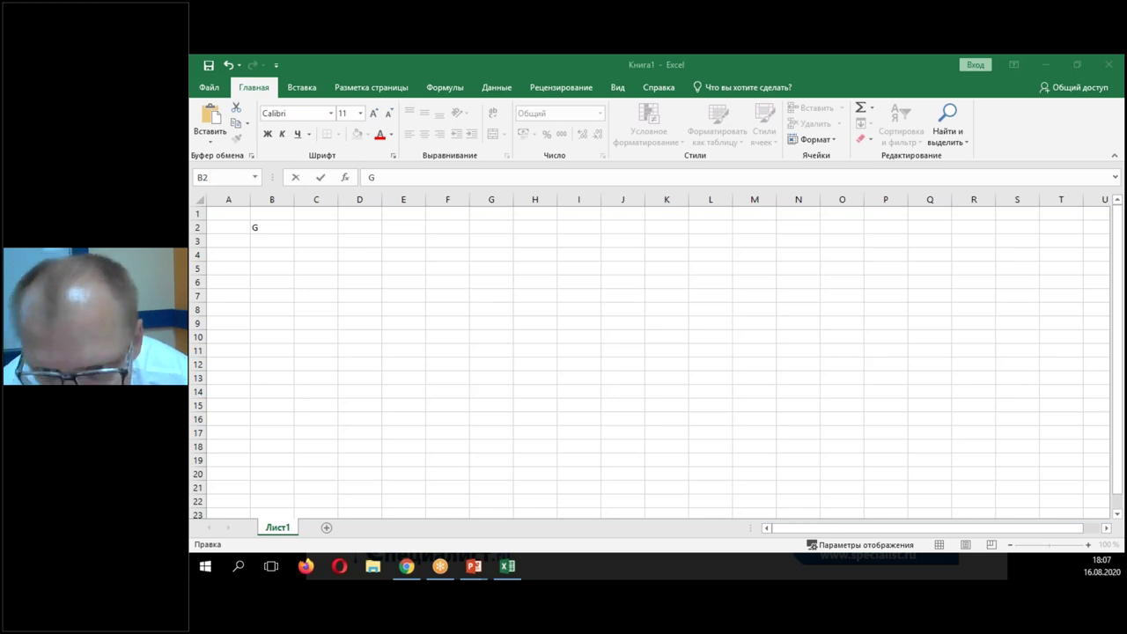
click(256, 228)
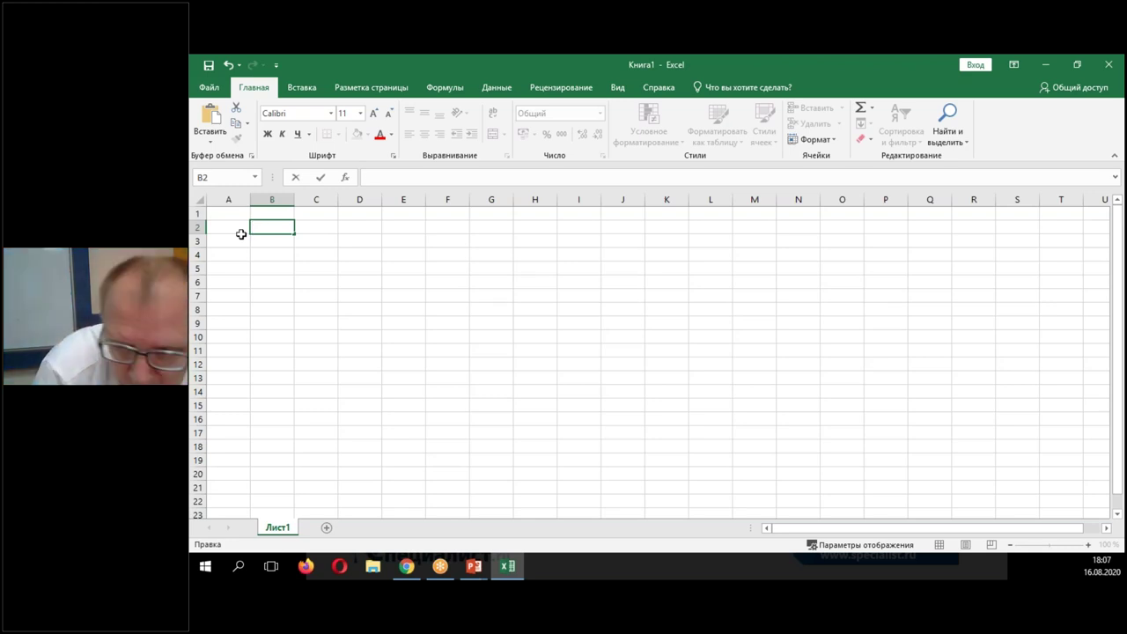
text(Проект А)
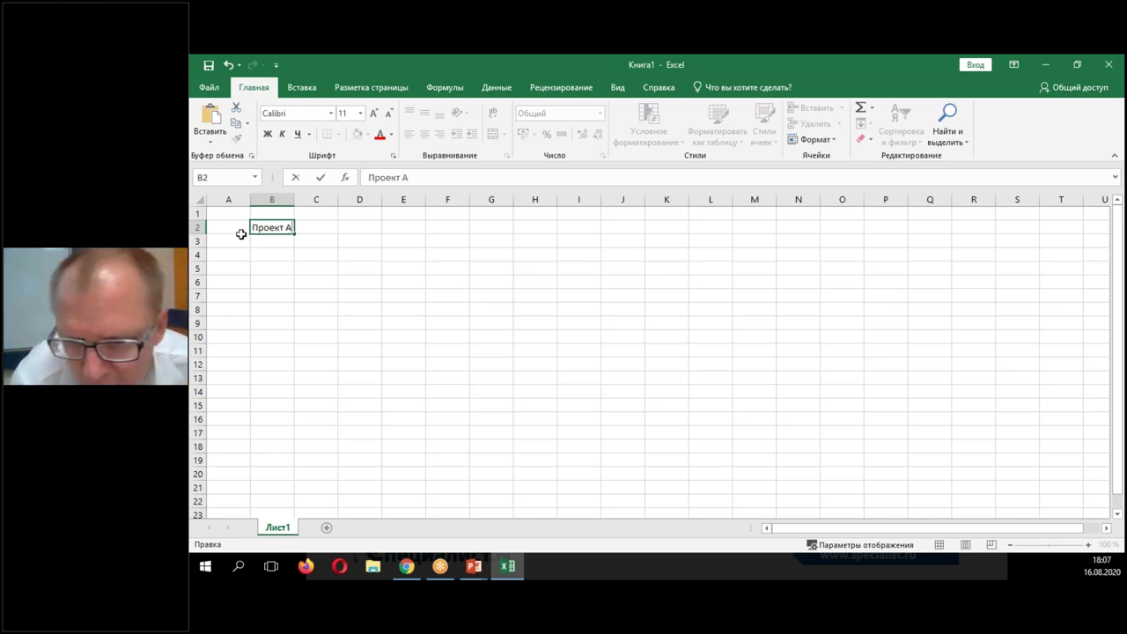
key(ctrl+Return)
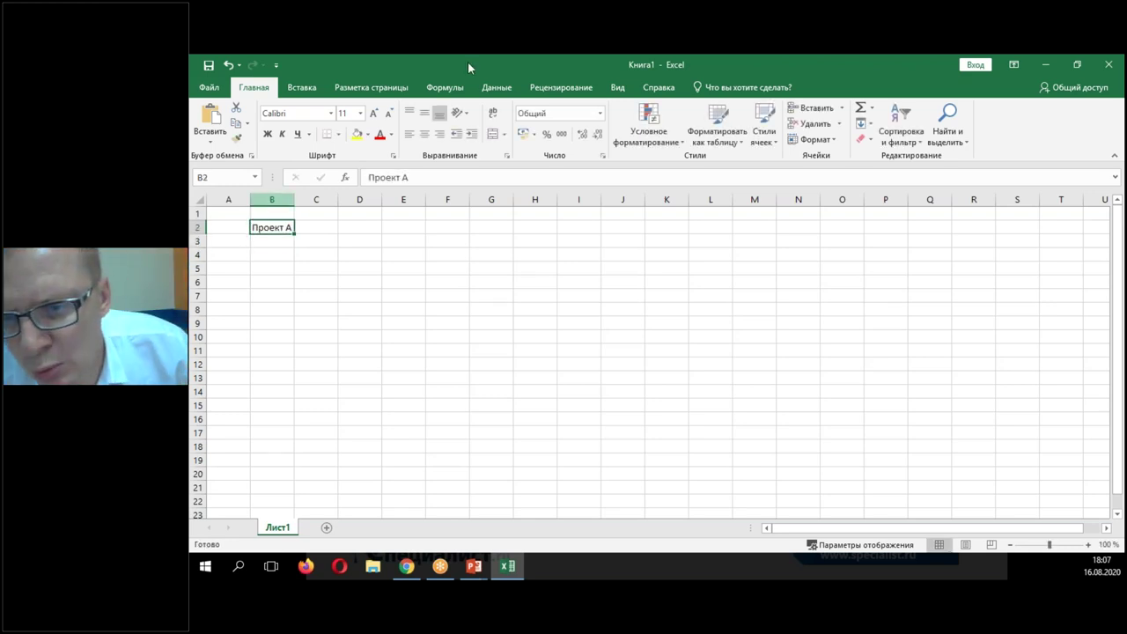
click(266, 135)
Enter the heading "Наименование" in cell B4 and fit column B to its contents.
click(274, 243)
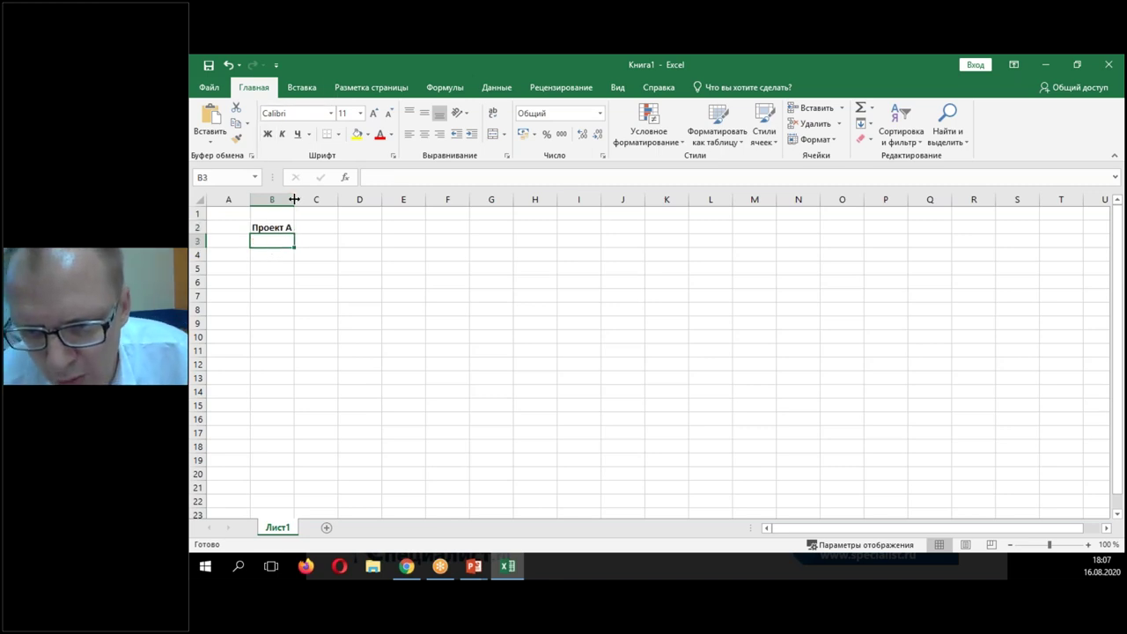
click(275, 255)
text(На)
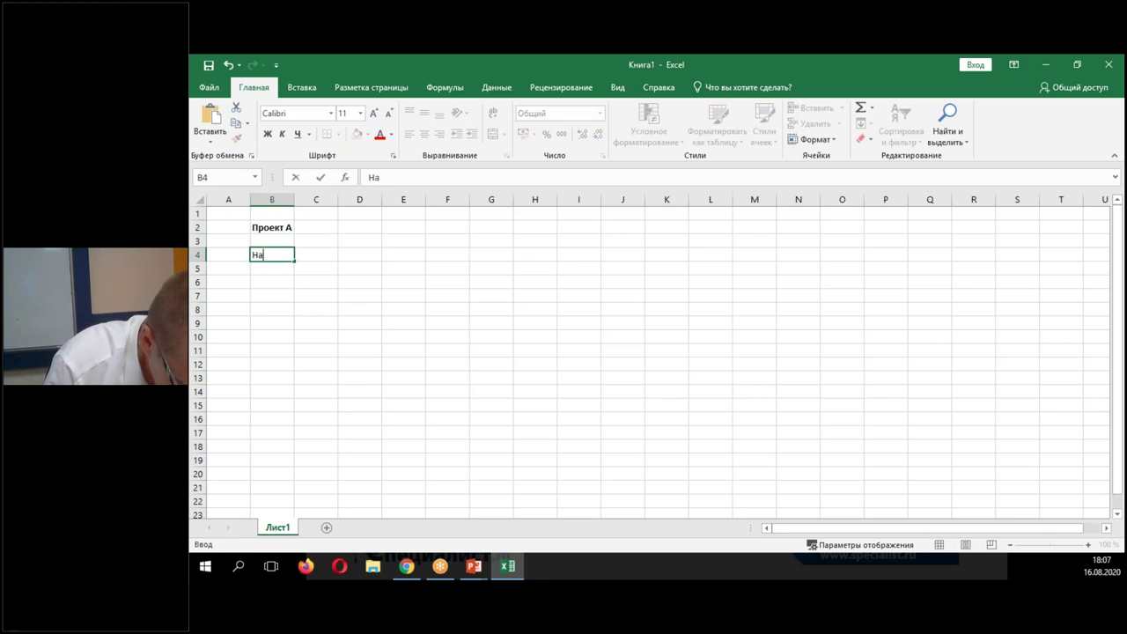
text(именование)
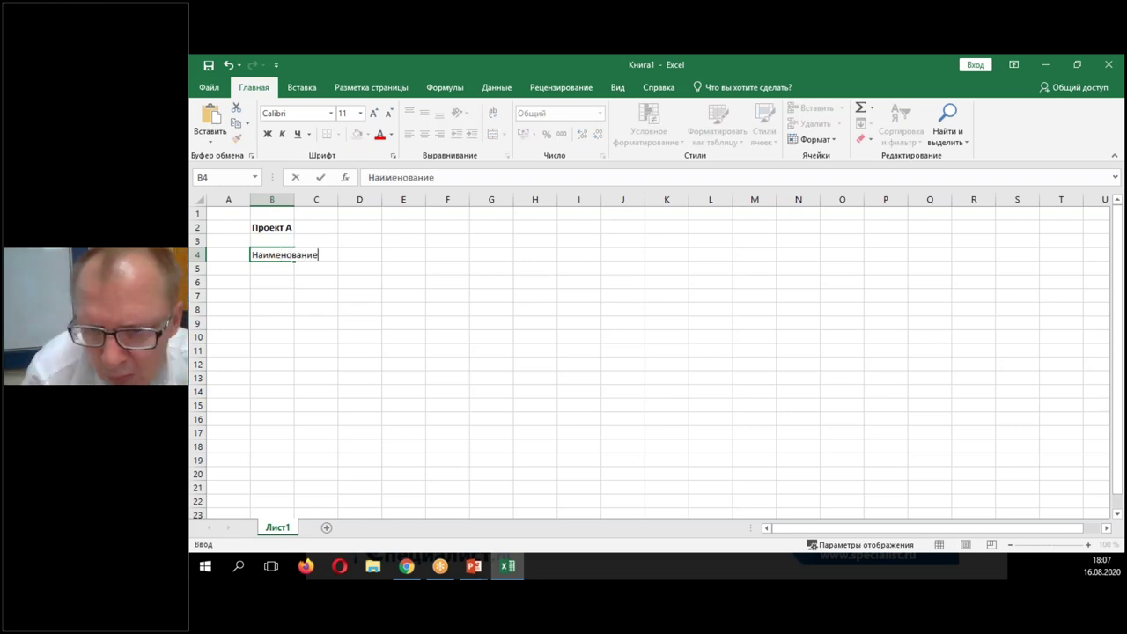
key(Return)
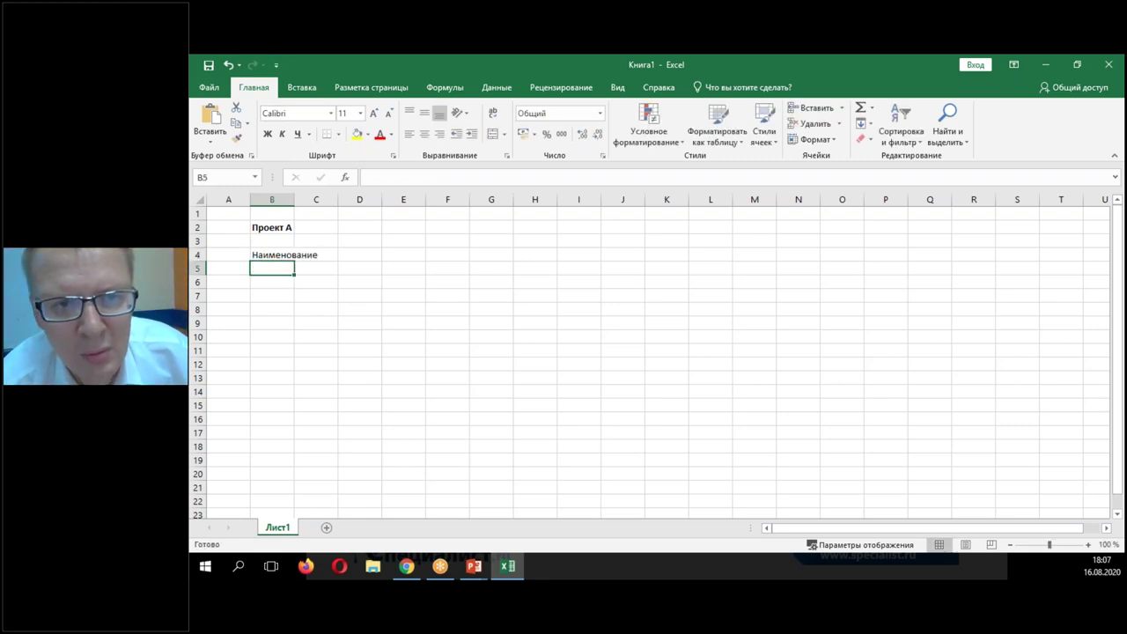
key(alt+Tab)
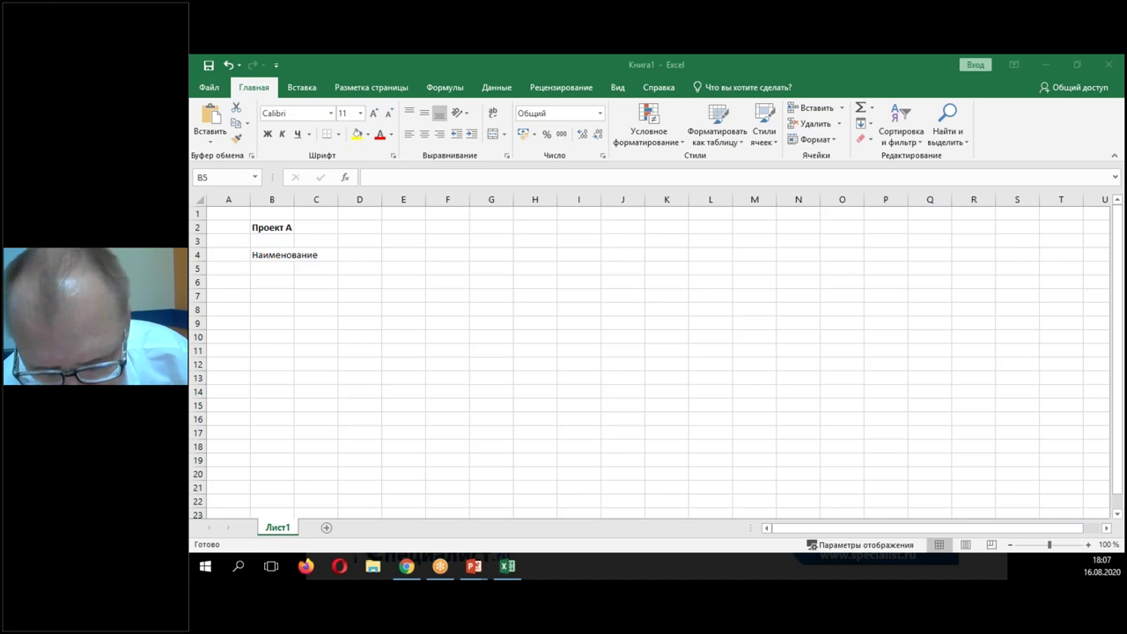
click(298, 204)
double_click(298, 203)
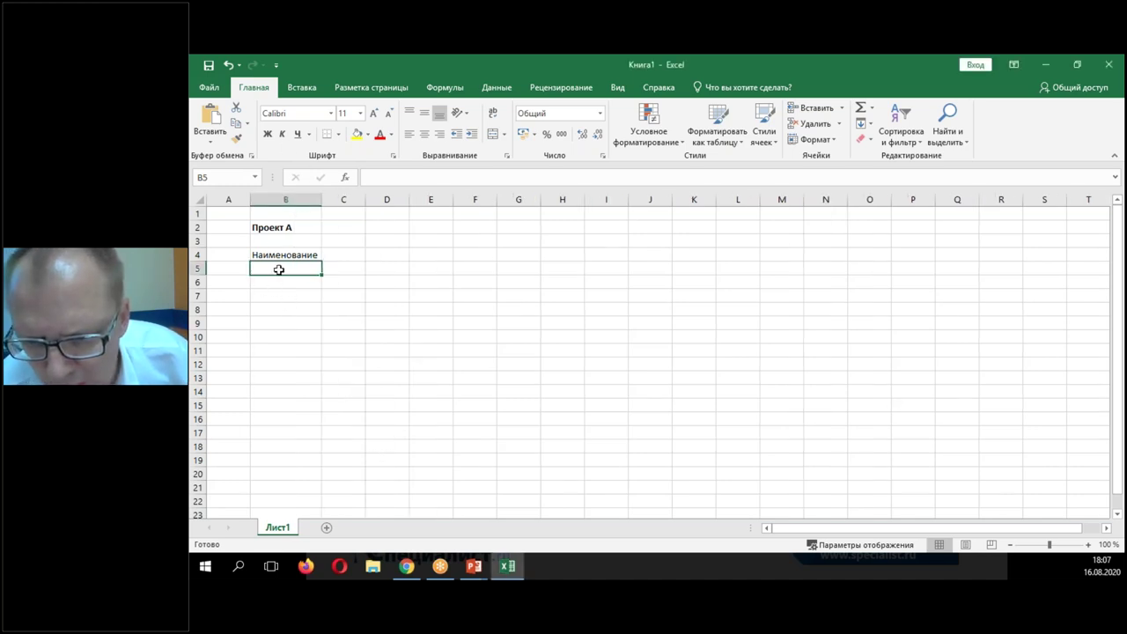
Enter the row label "Чистый денежный поток" in cell B5 and fit column B to the text.
text(Чист)
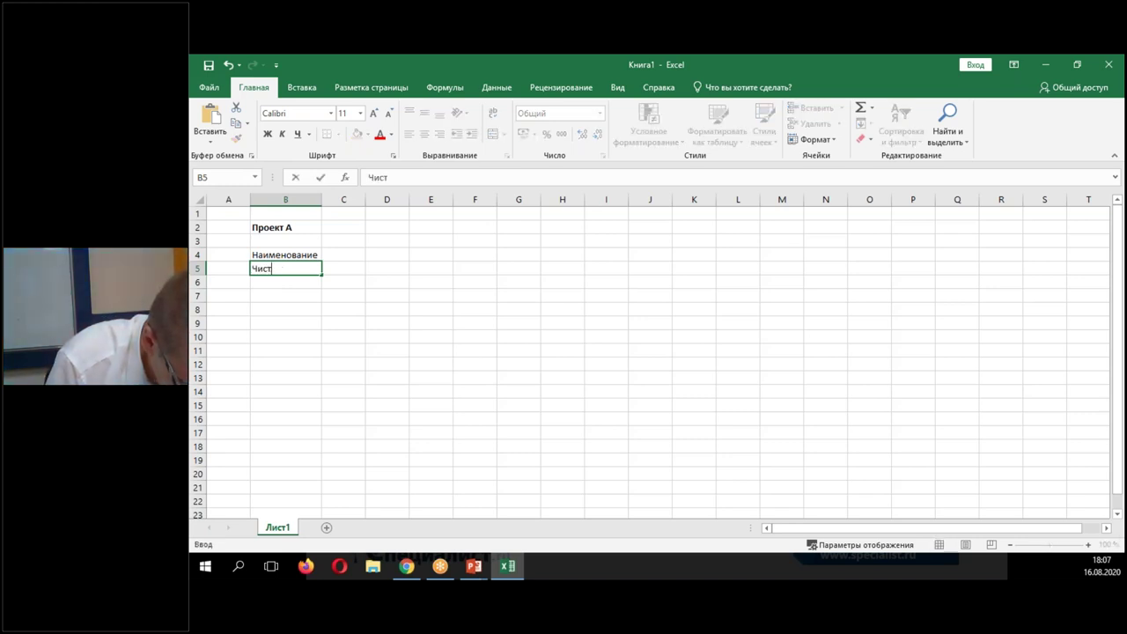
text(ый денежный поток)
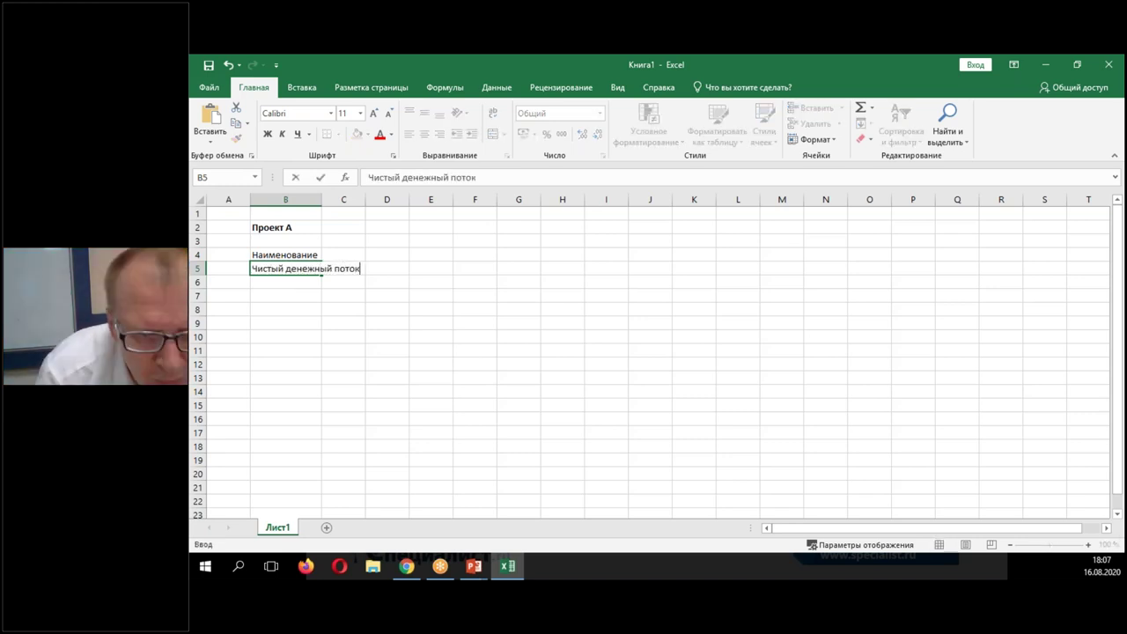
key(Return)
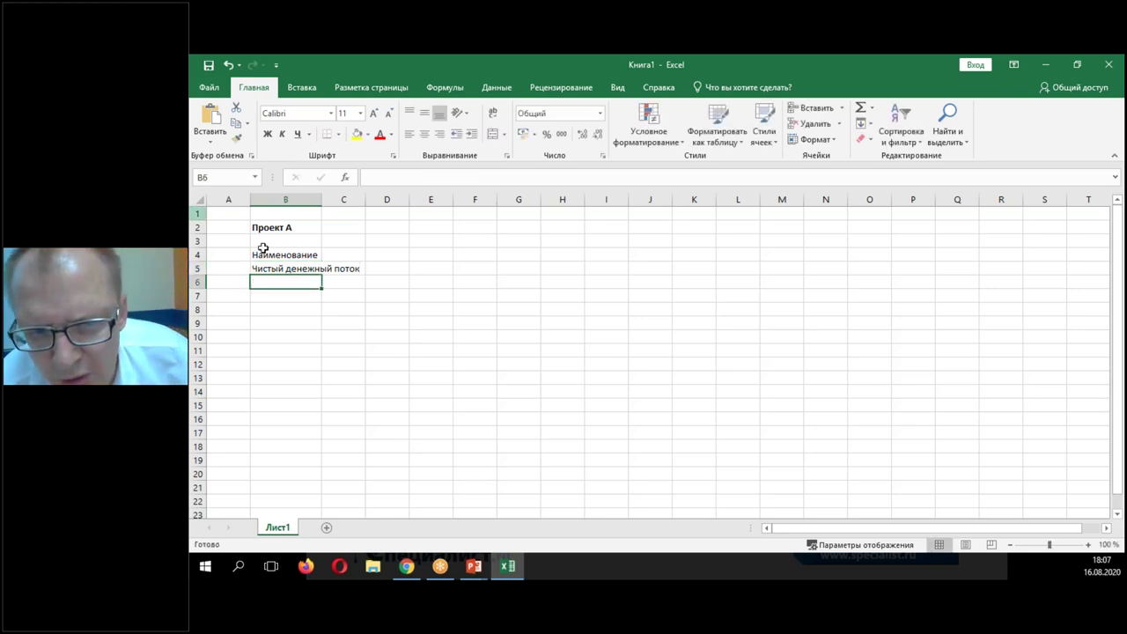
double_click(321, 199)
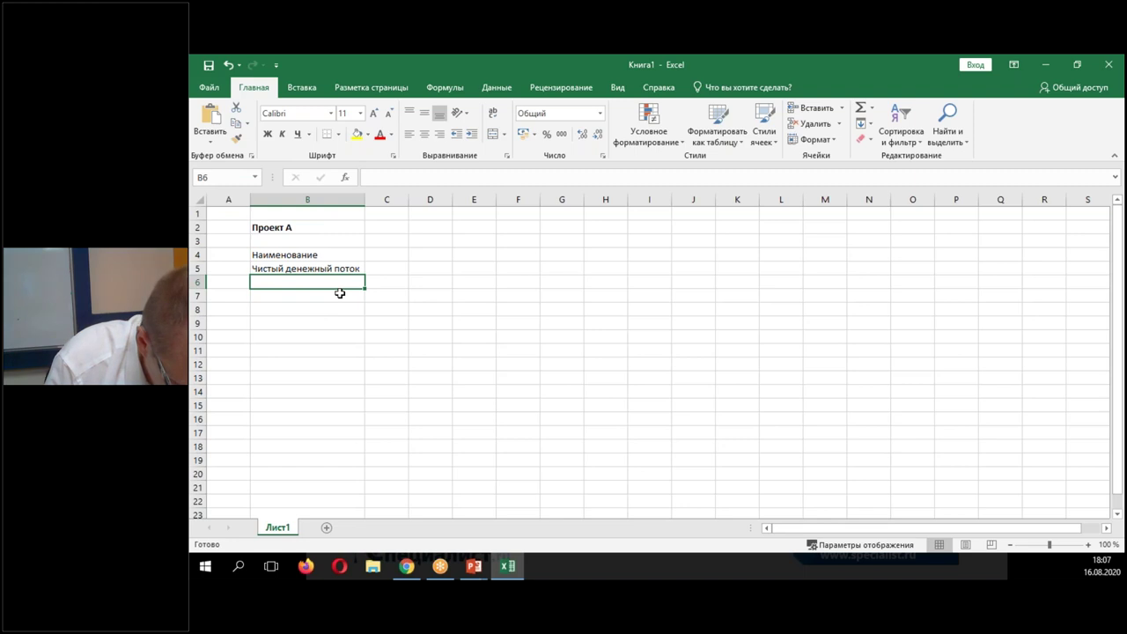
Enter the row labels "Ставка дисконтирования" in B6 and "Дисконтированный денежный поток" in B7, and fit column B to the text.
text(Ставка ди)
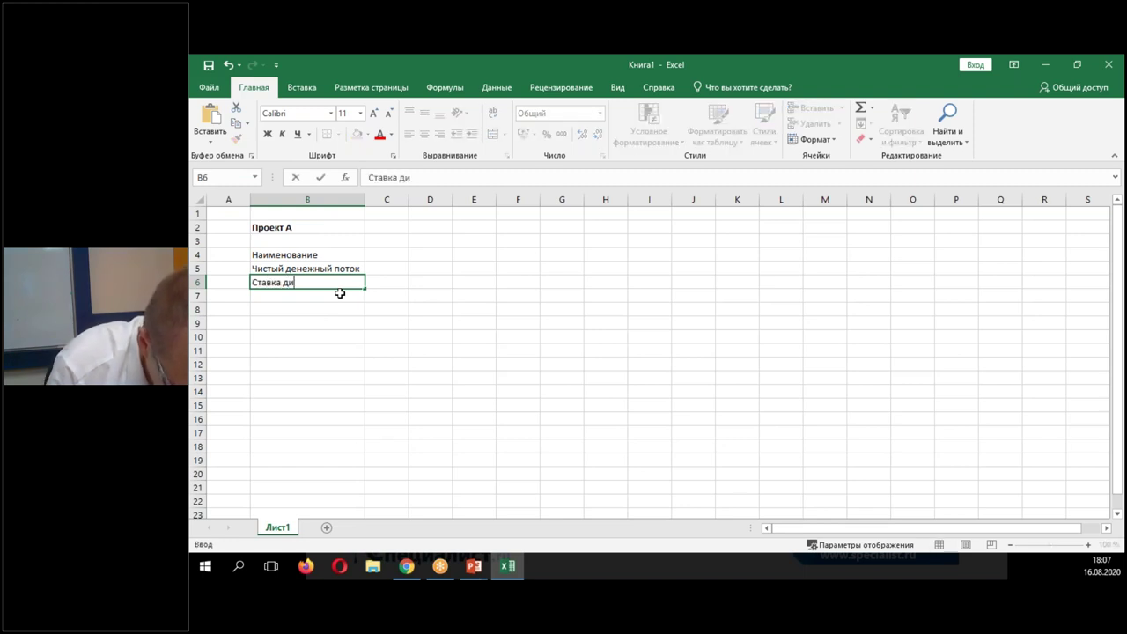
text(сконтирования)
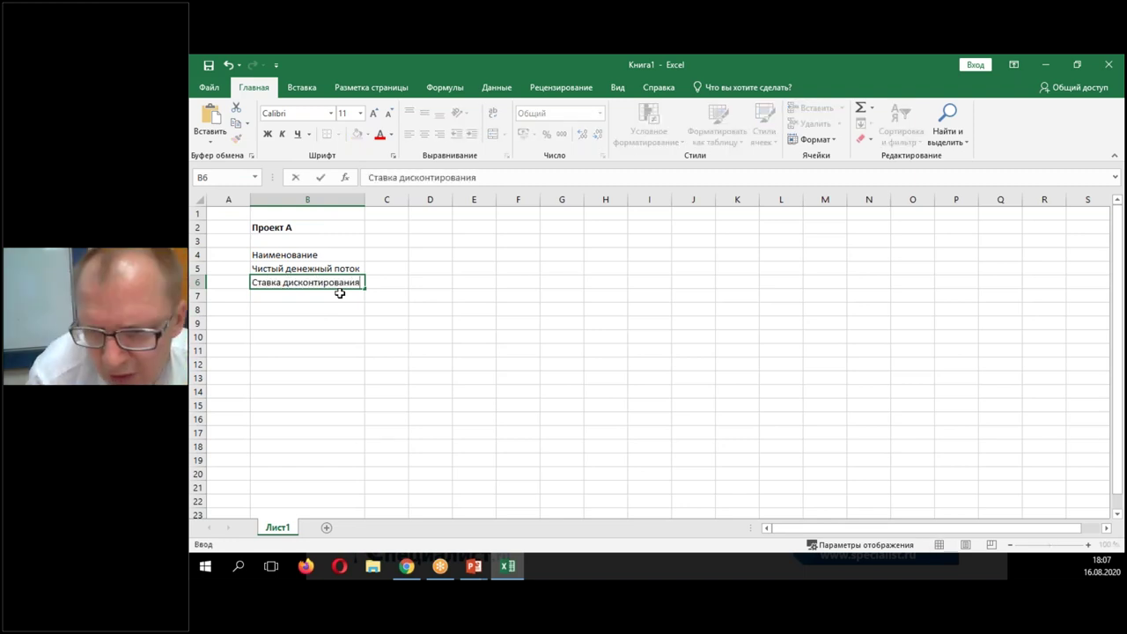
key(Return)
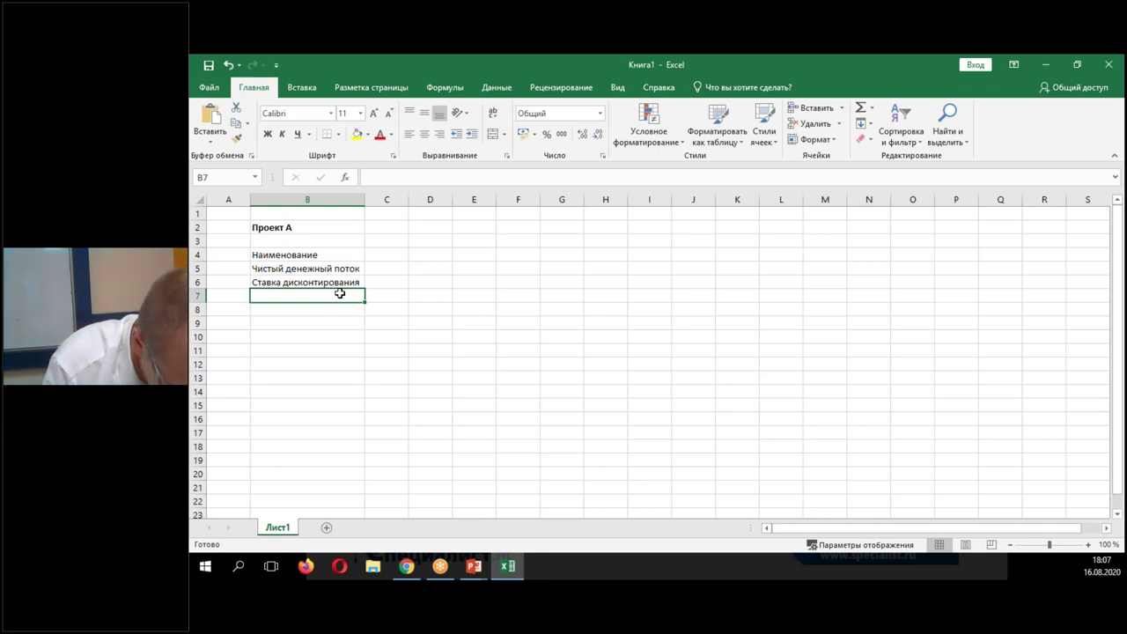
text(Дисконтирова)
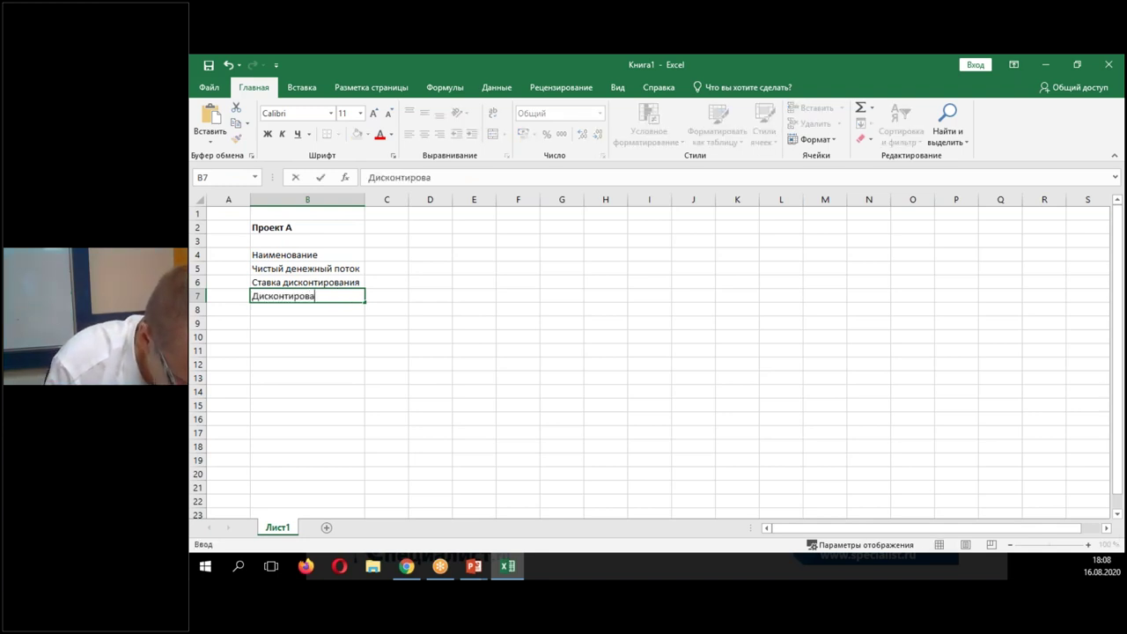
text(нный денежный п)
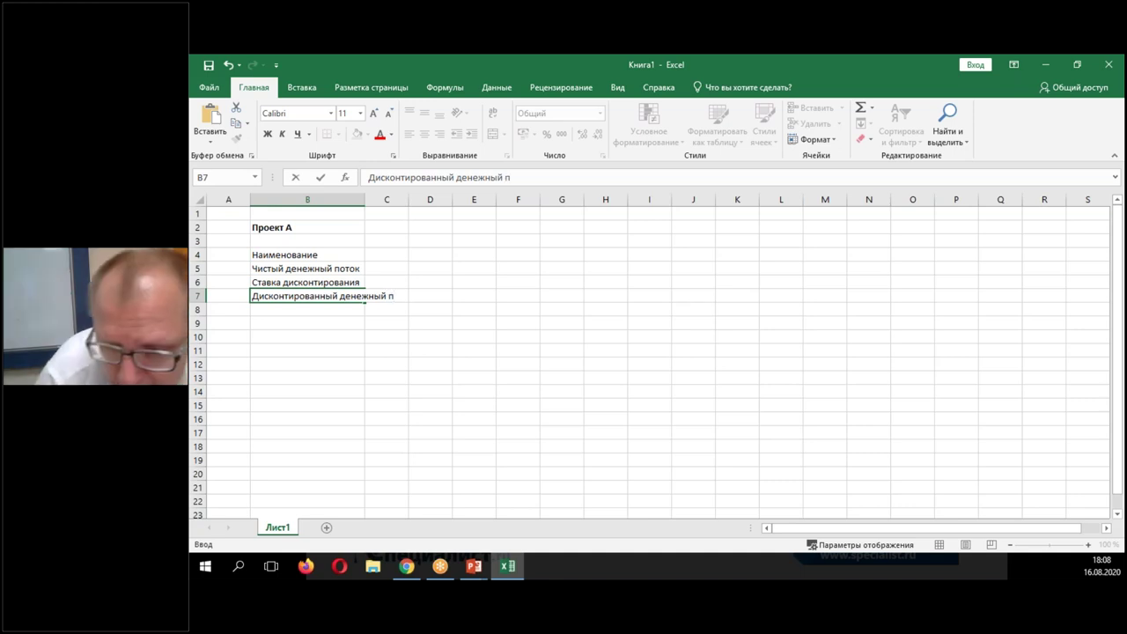
text(оток)
key(Return)
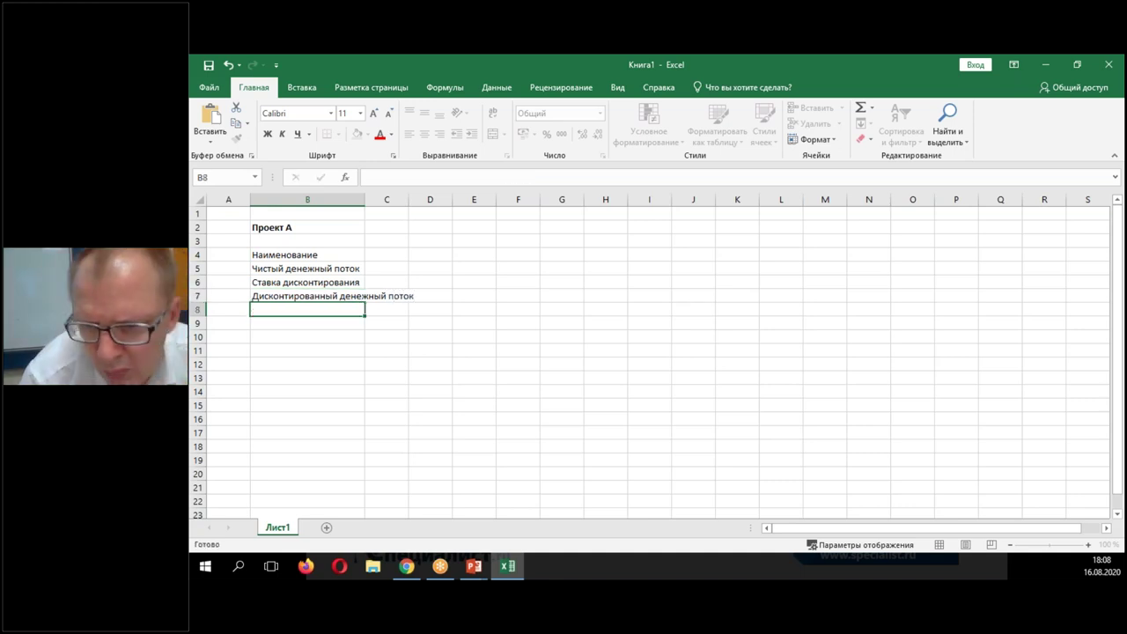
double_click(364, 199)
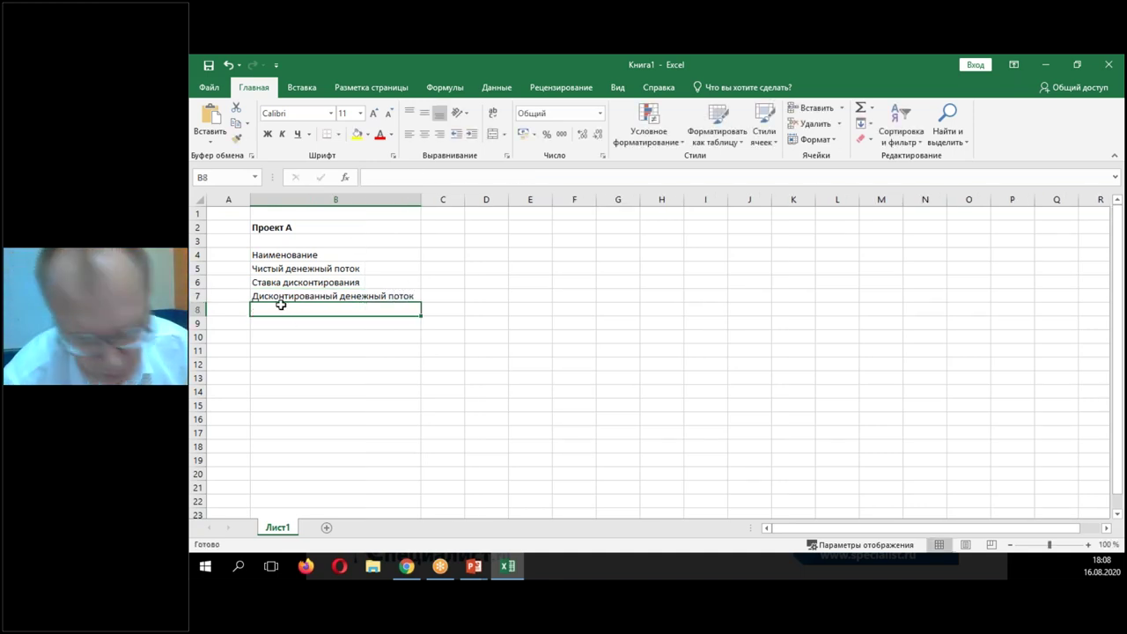
Enter the row label "Куммулятивный дисконтированный денежный поток" in cell B8 and fit column B to it.
text(Куммул)
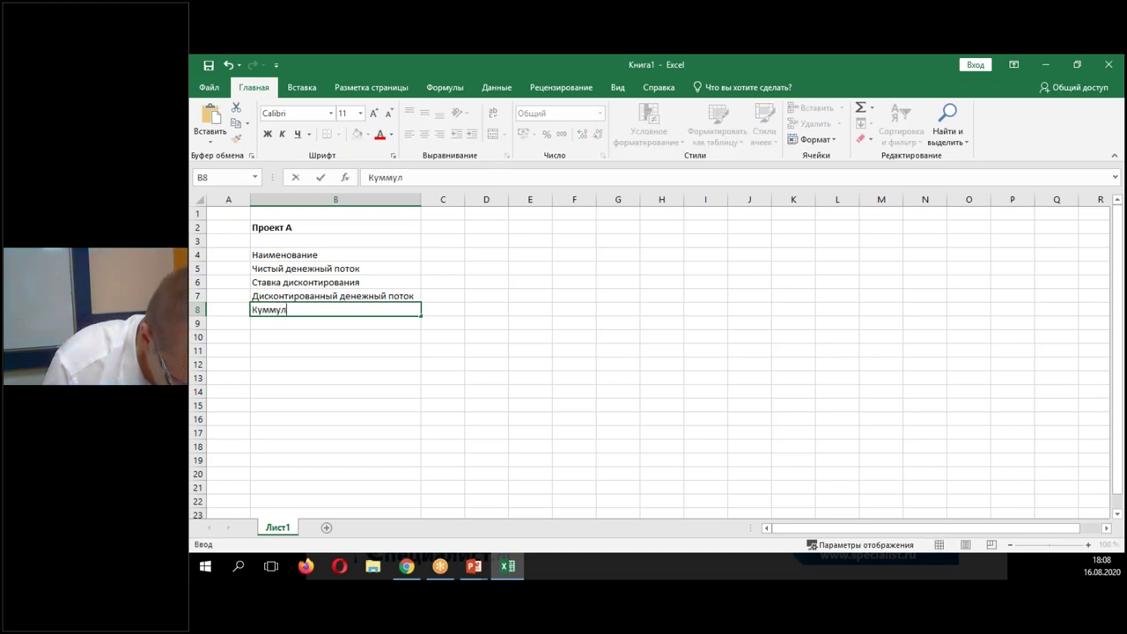
text(ятивный ди)
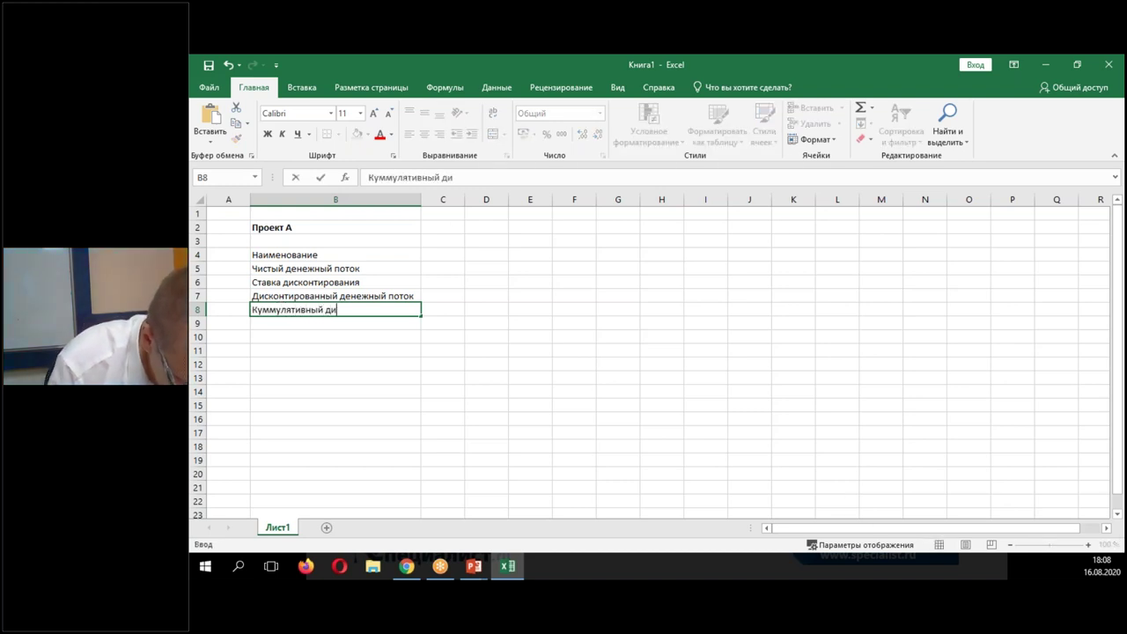
text(сконтирован)
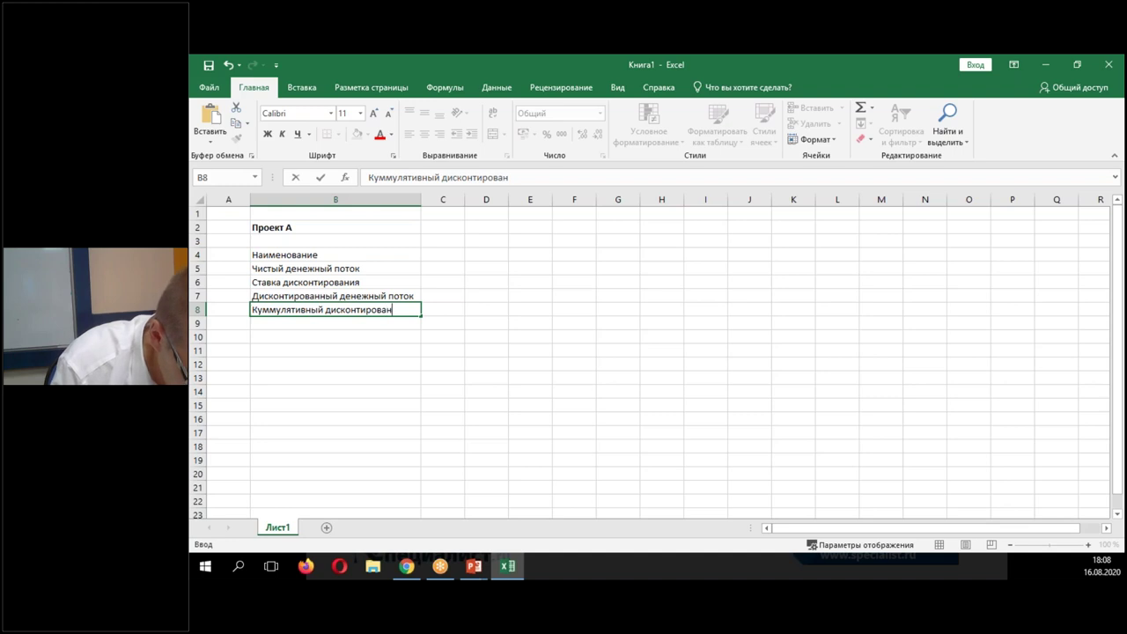
text(ный денеж)
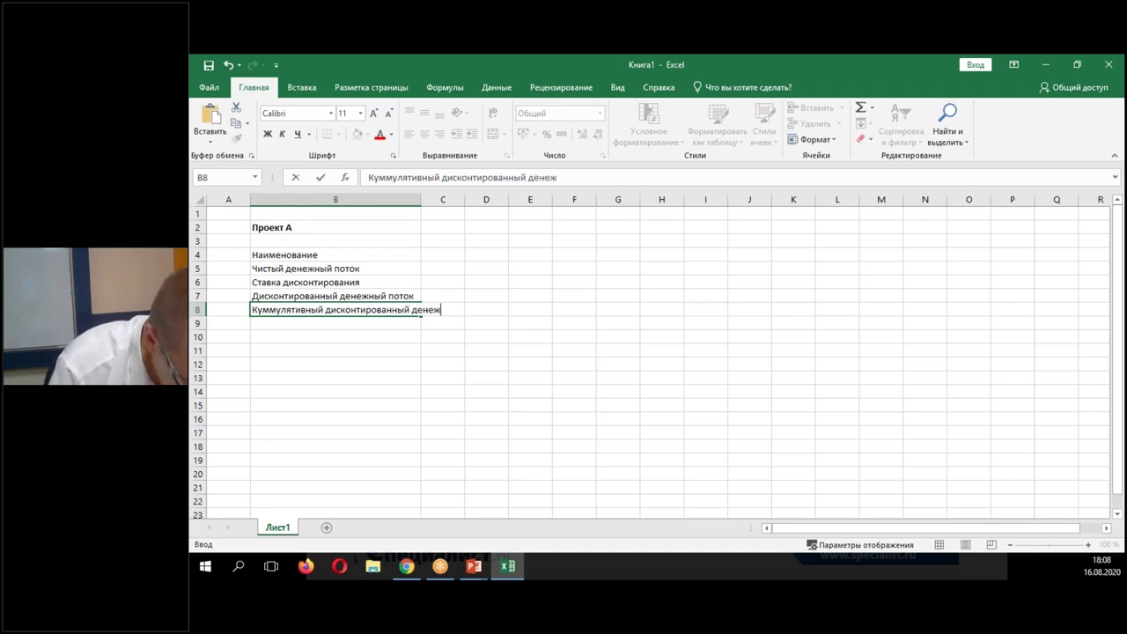
text(ный поток)
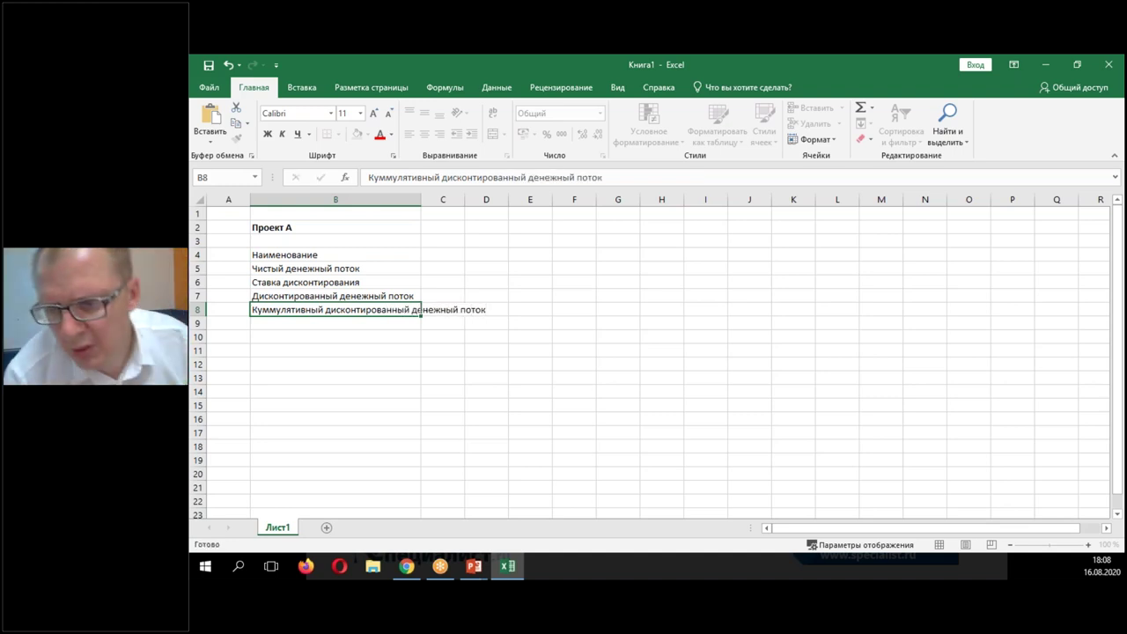
key(Return)
double_click(420, 201)
Enter the years 2020, 2021, 2022 and 2023 as column headings in cells C4 to F4.
click(402, 256)
key(Right)
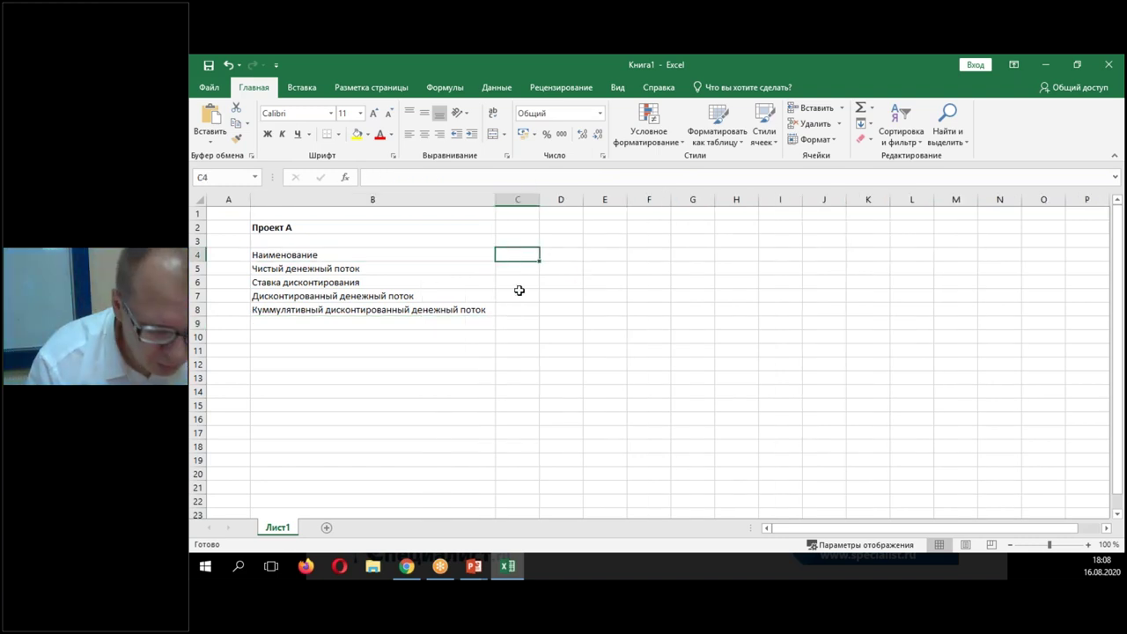
text(2020)
key(Right)
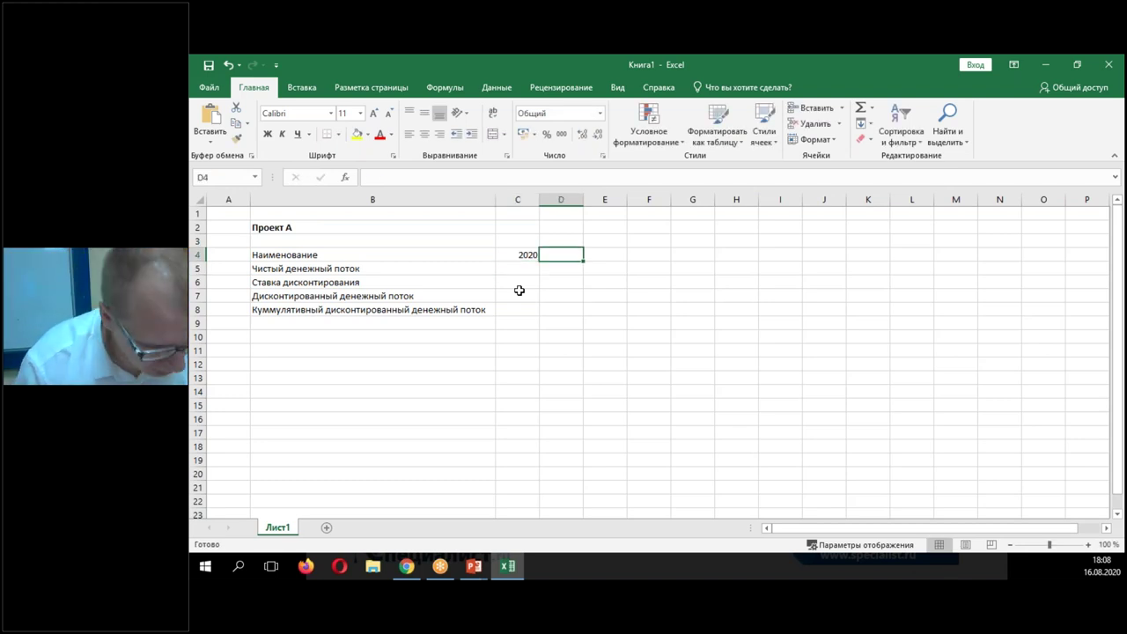
text(2021)
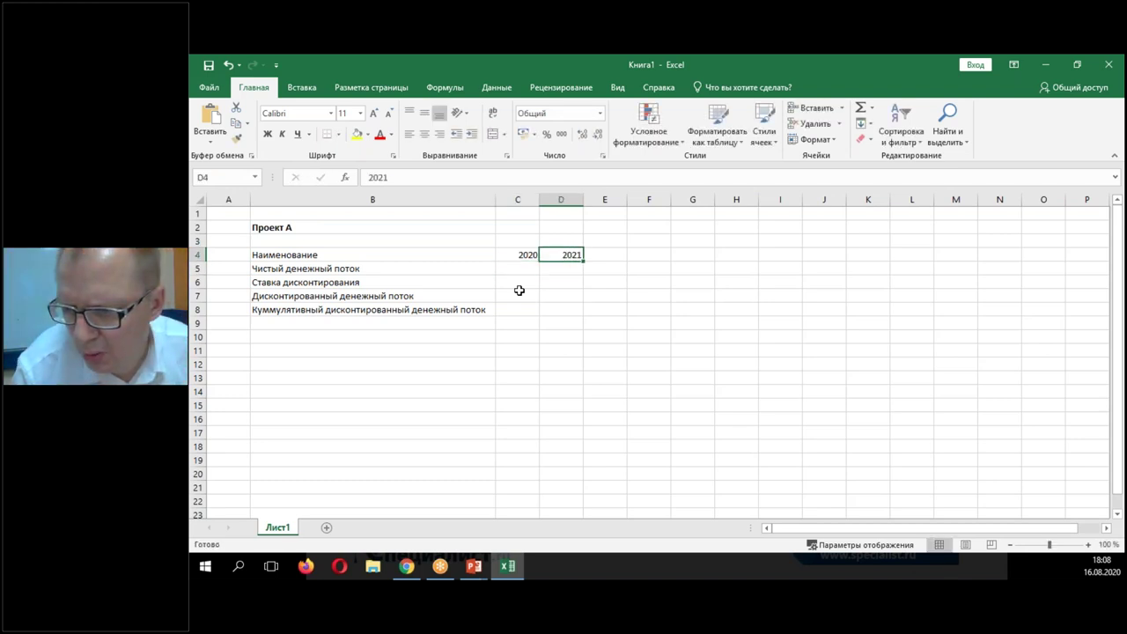
key(Right)
text(2022)
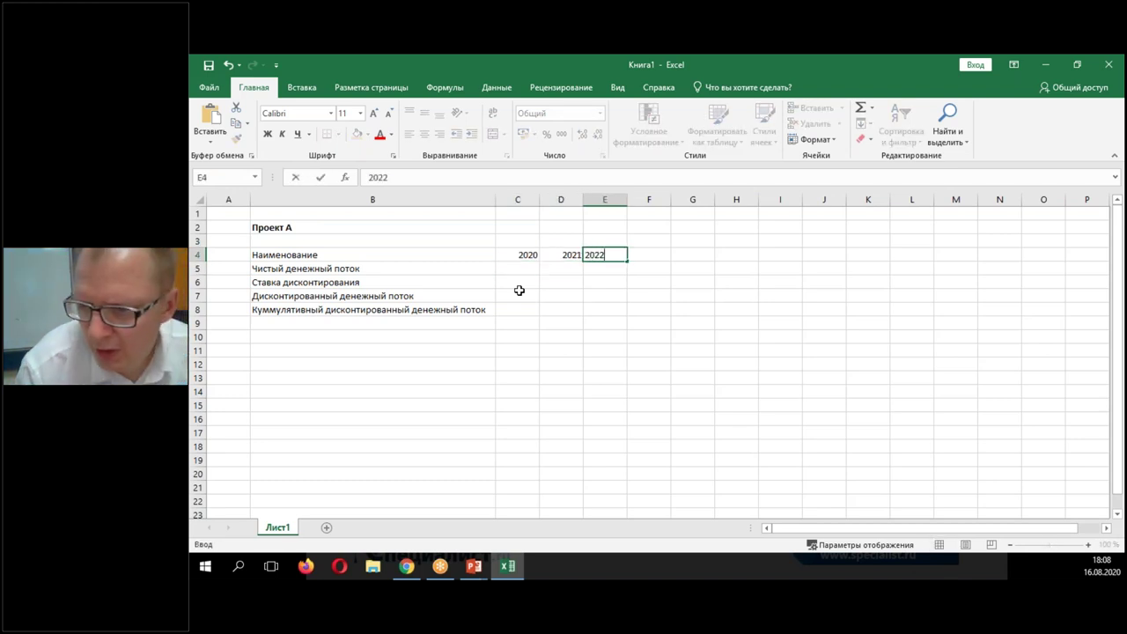
key(Right)
text(2023)
key(ctrl+Return)
Apply all borders to the table range B4:F8.
drag(302, 255, 657, 308)
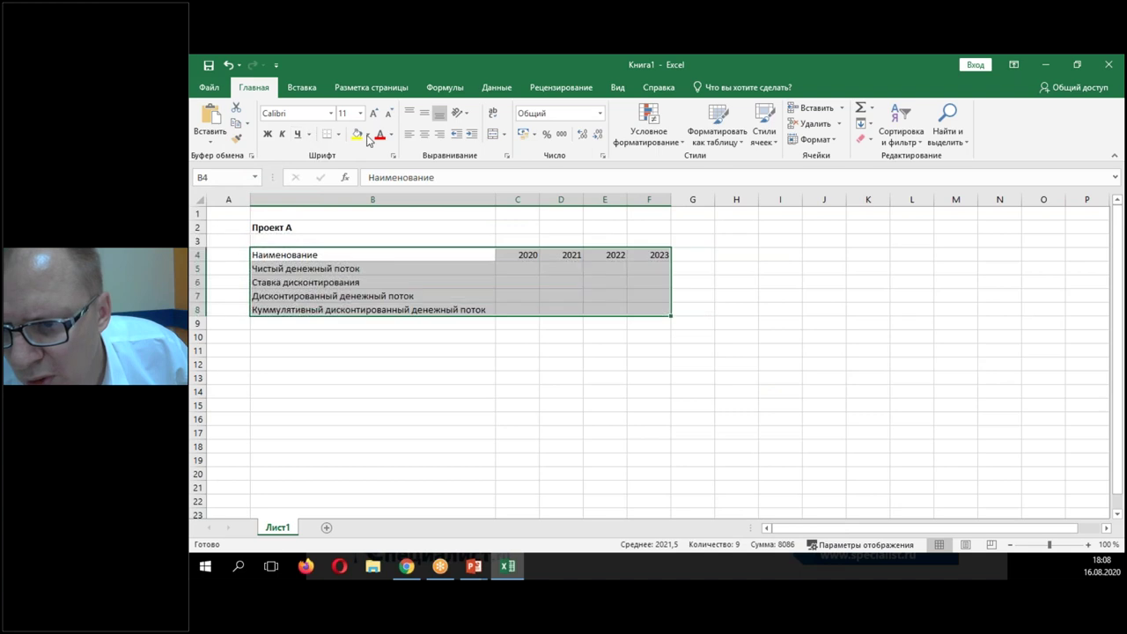
click(338, 134)
click(339, 251)
Format the header row B4:F4 with centred, bold white text on a dark blue fill.
drag(301, 254, 652, 254)
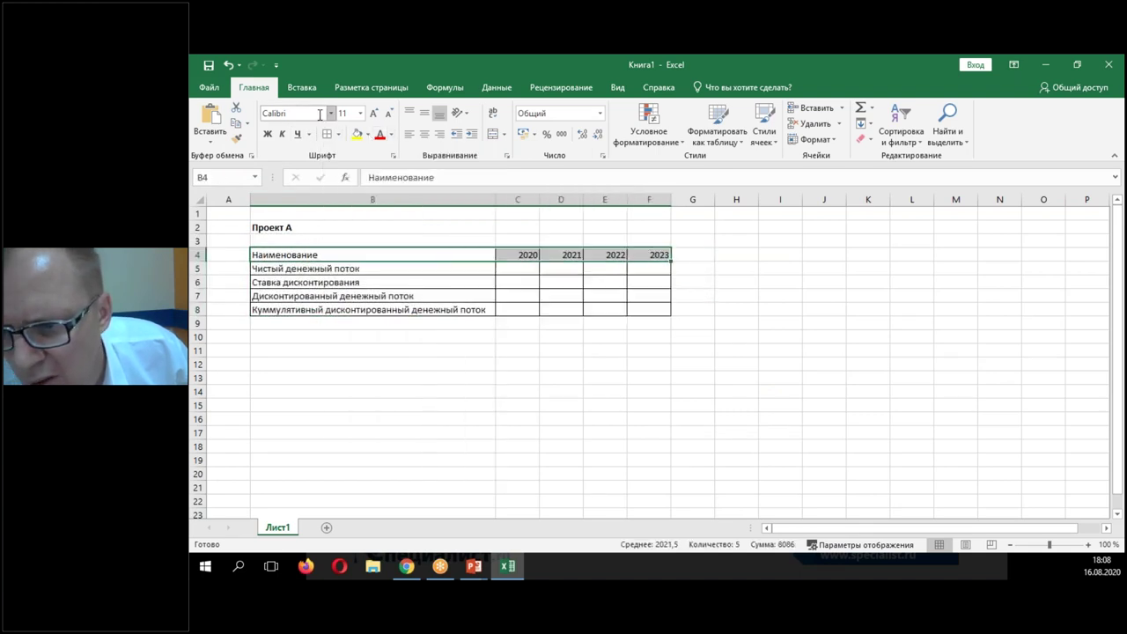
click(424, 134)
click(267, 133)
click(392, 133)
click(367, 134)
click(367, 133)
click(449, 241)
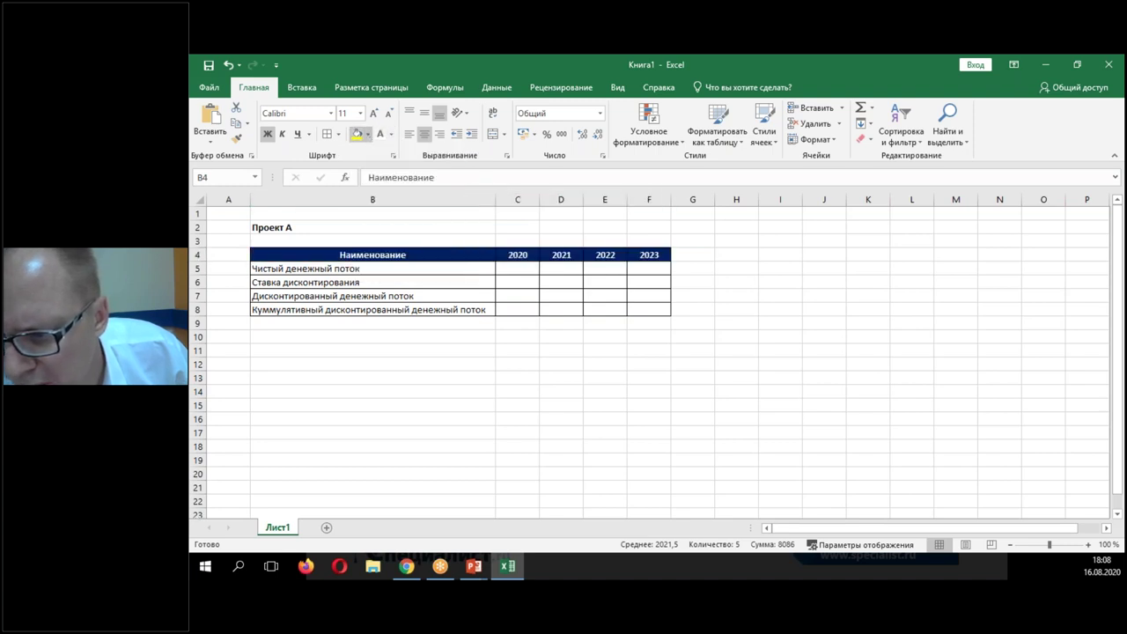
Enter -100 as the 2020 net cash flow ("Чистый денежный поток") in cell C5.
click(511, 272)
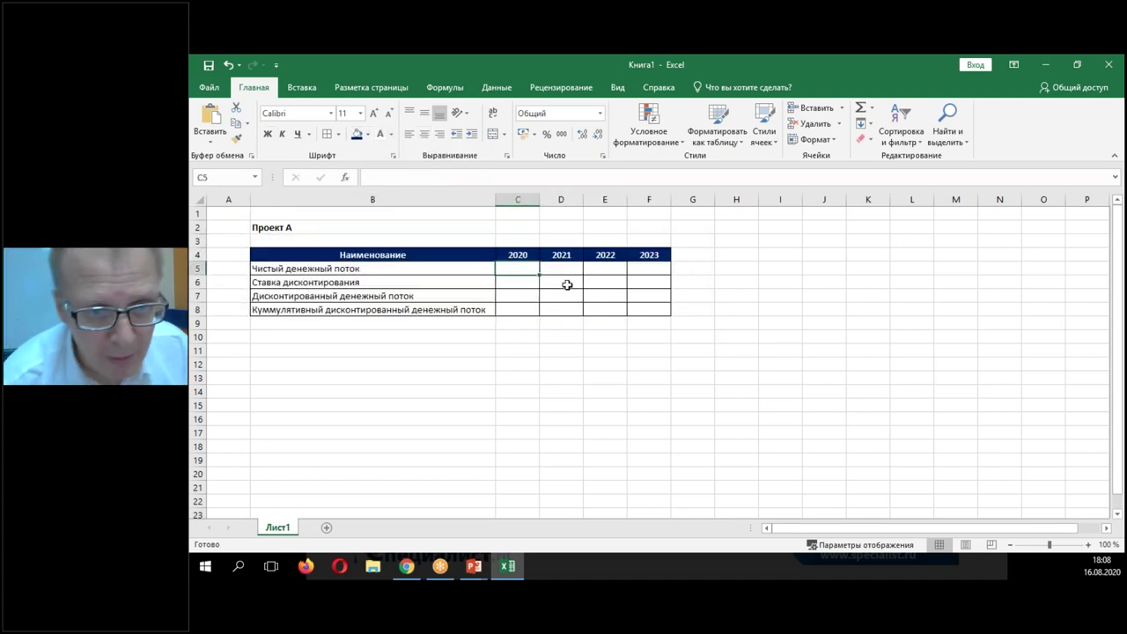
text(-100)
key(Return)
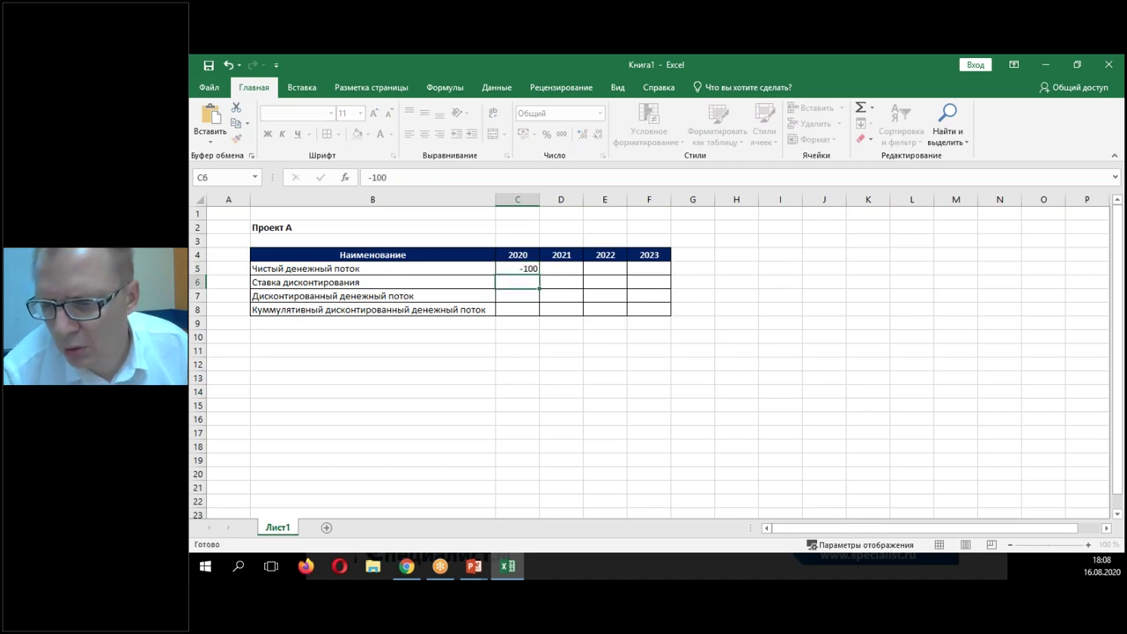
Enter the net cash flows 30, 50 and 60 for 2021, 2022 and 2023 in cells D5 to F5.
key(Up)
click(566, 271)
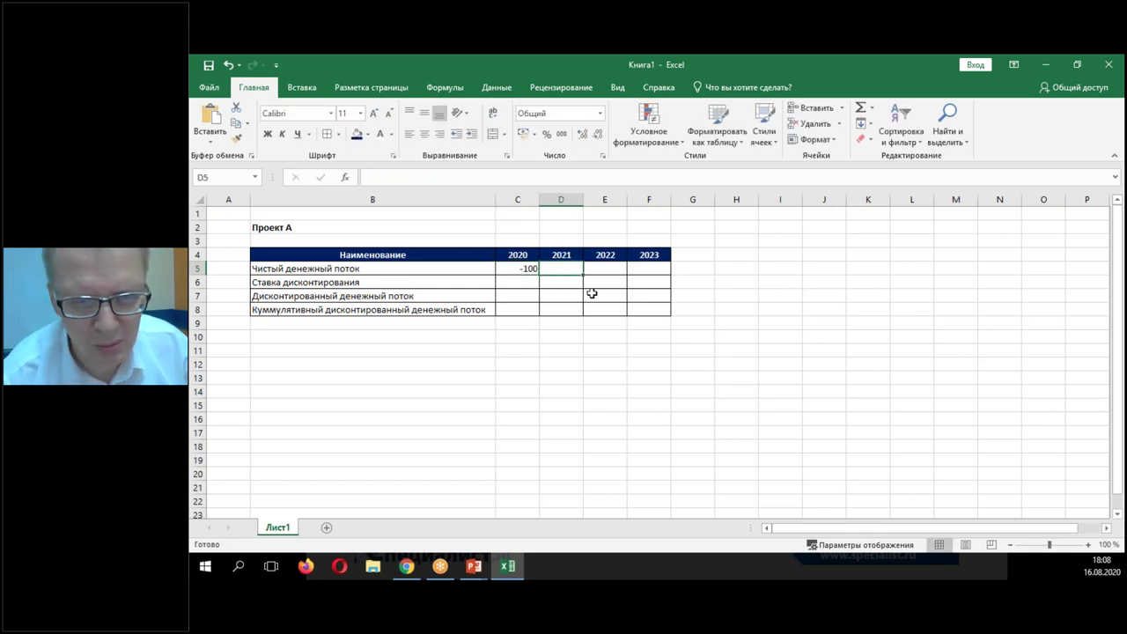
text(30)
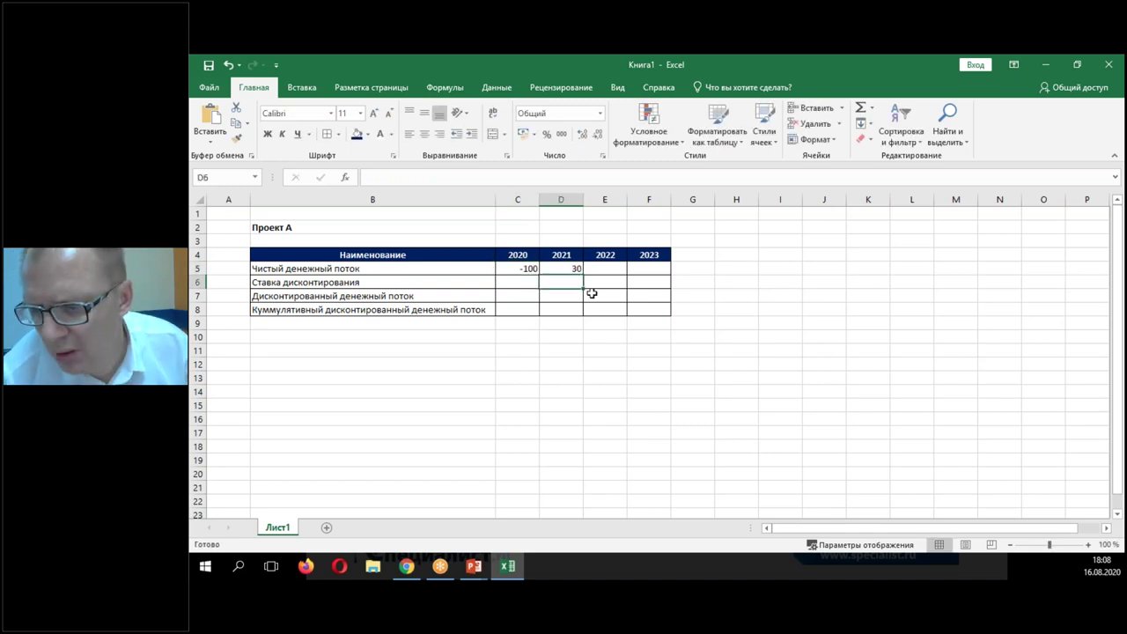
key(Tab)
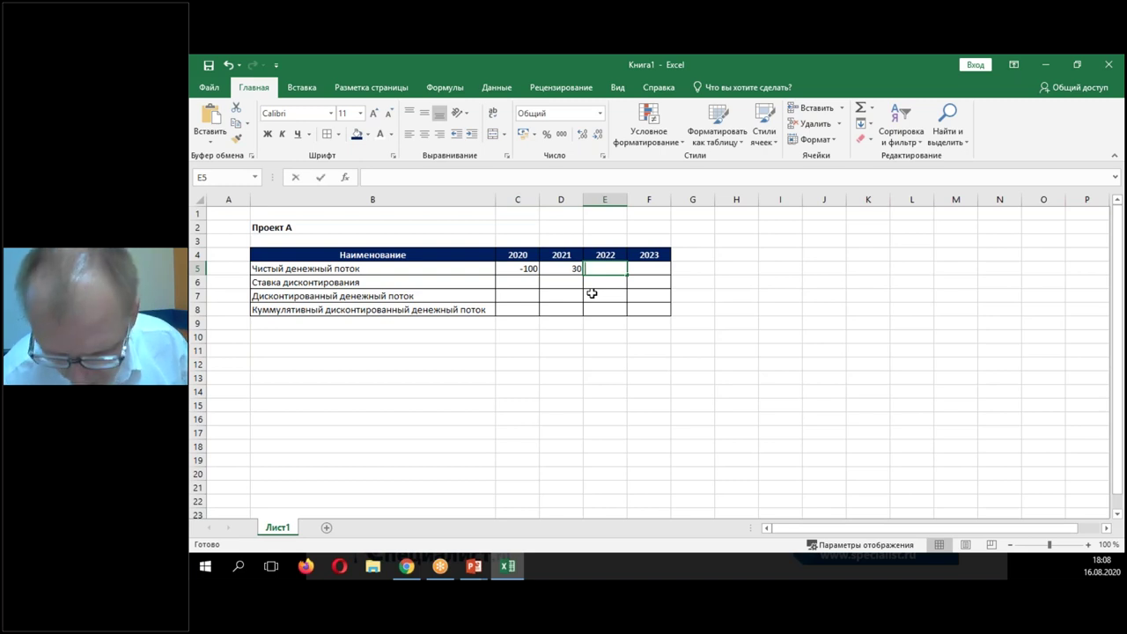
text(50)
key(Tab)
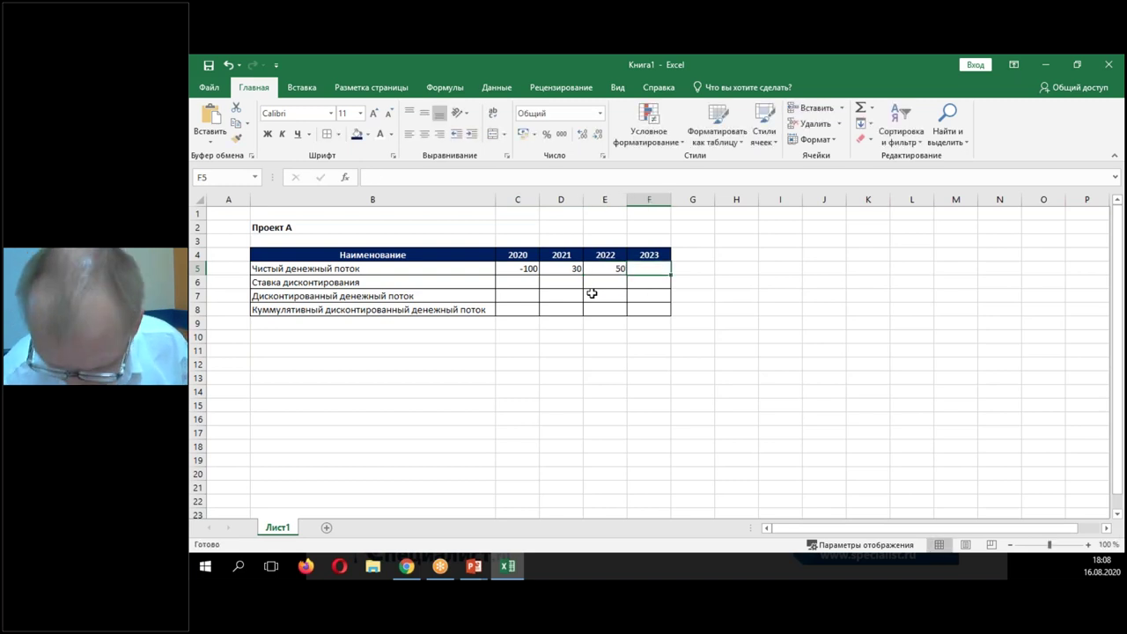
text(60)
key(Return)
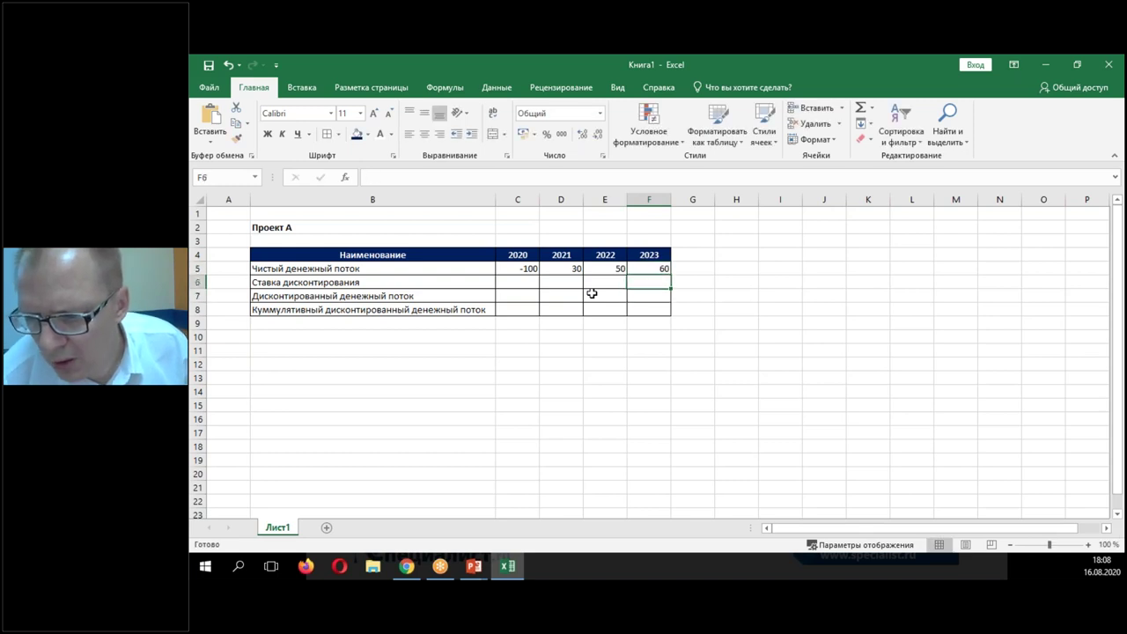
Insert a row above "Дисконтированный денежный поток" and label it "Ставка инфляции" in cell B7.
key(Left)
key(Left)
key(Left)
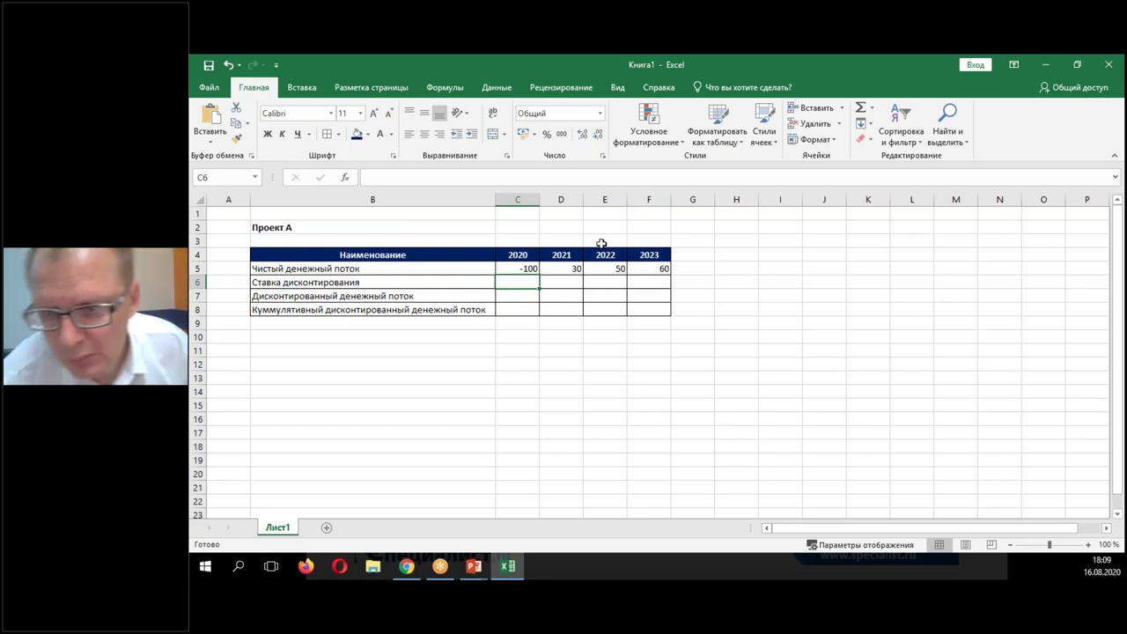
click(199, 296)
right_click(199, 296)
click(246, 396)
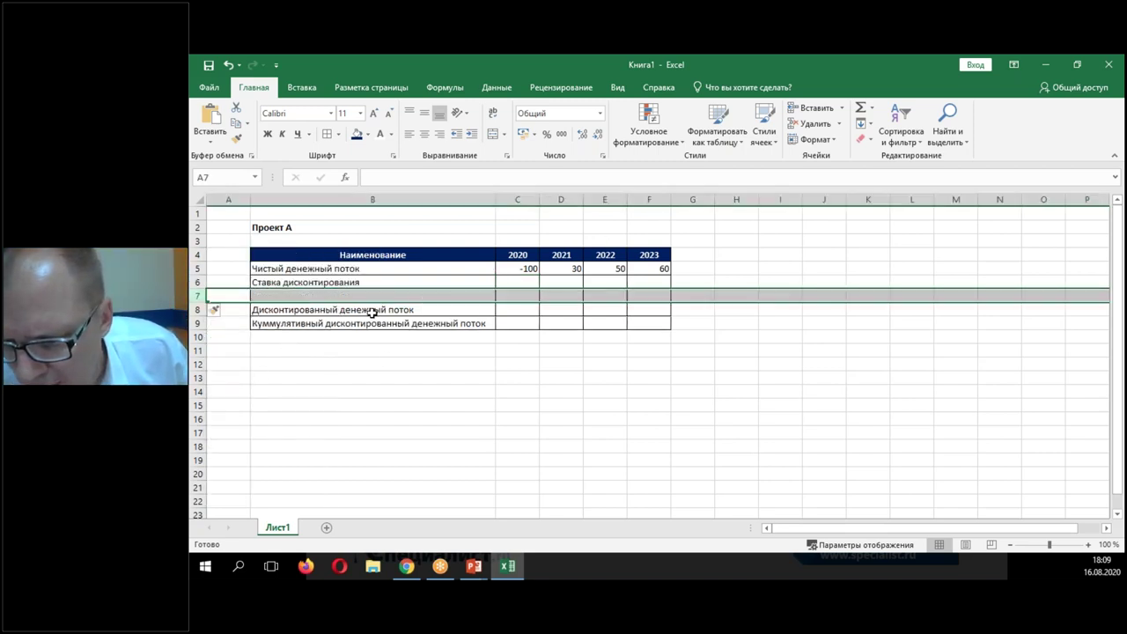
click(307, 299)
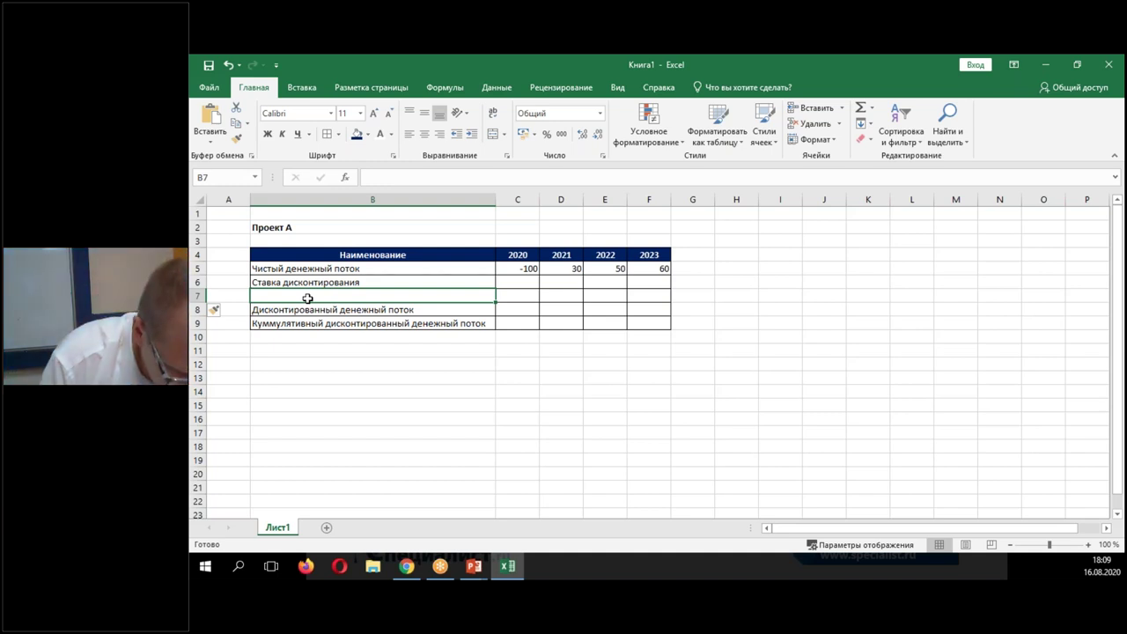
text(Ставка ин)
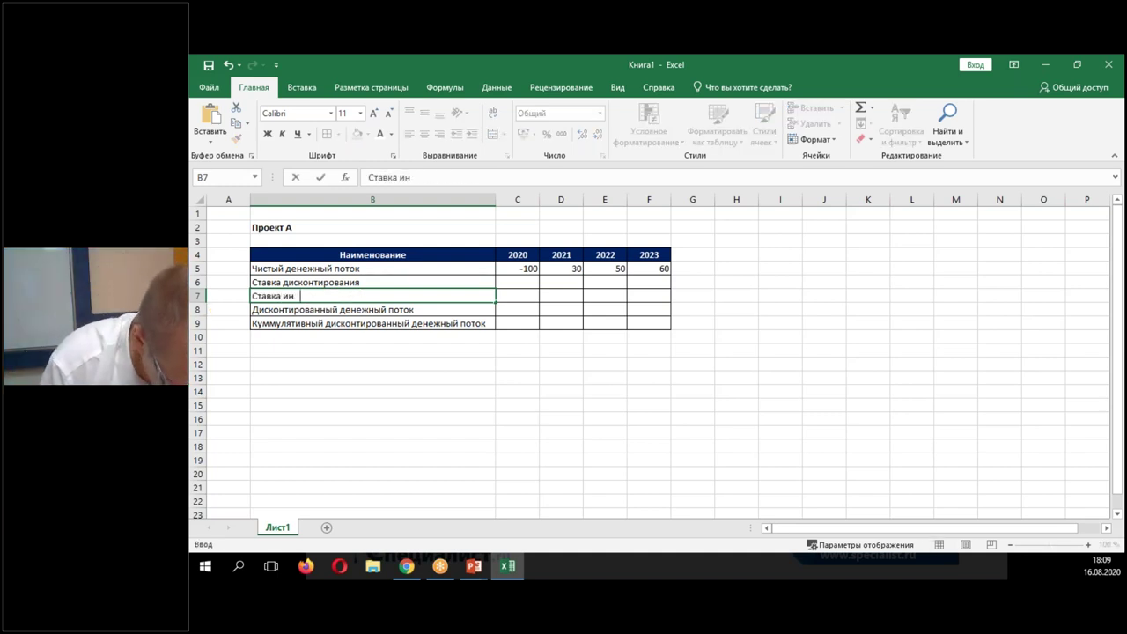
text(фляции)
key(Return)
Enter 15% as the discount rate in cell C6 and 10% as the inflation rate in cell C7.
key(Up)
key(Up)
key(Right)
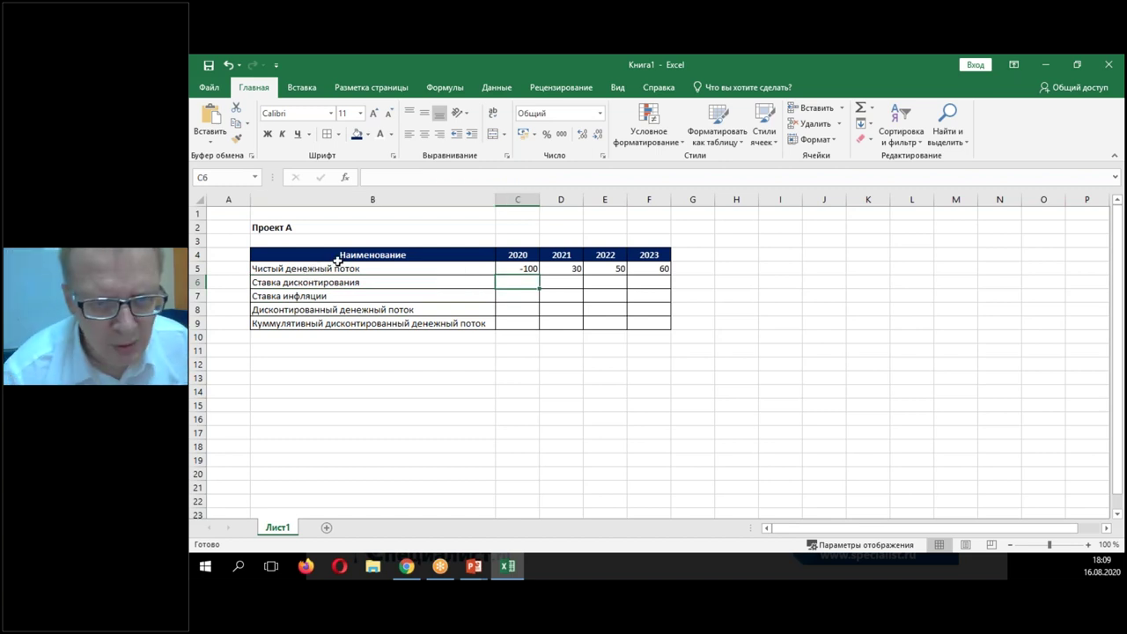
text(15%)
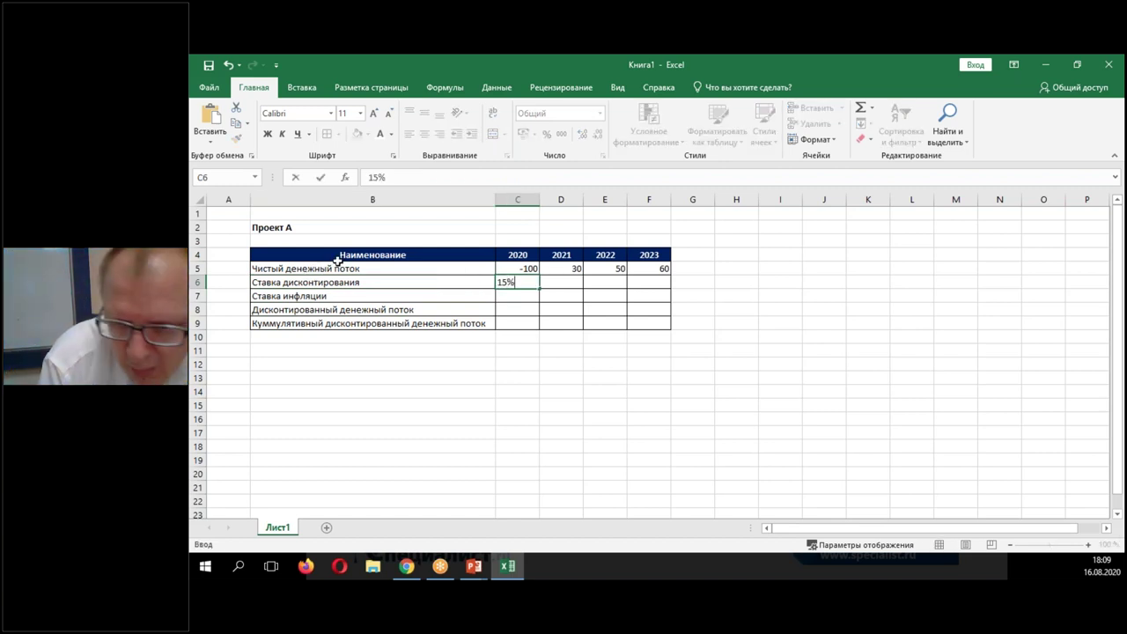
key(Return)
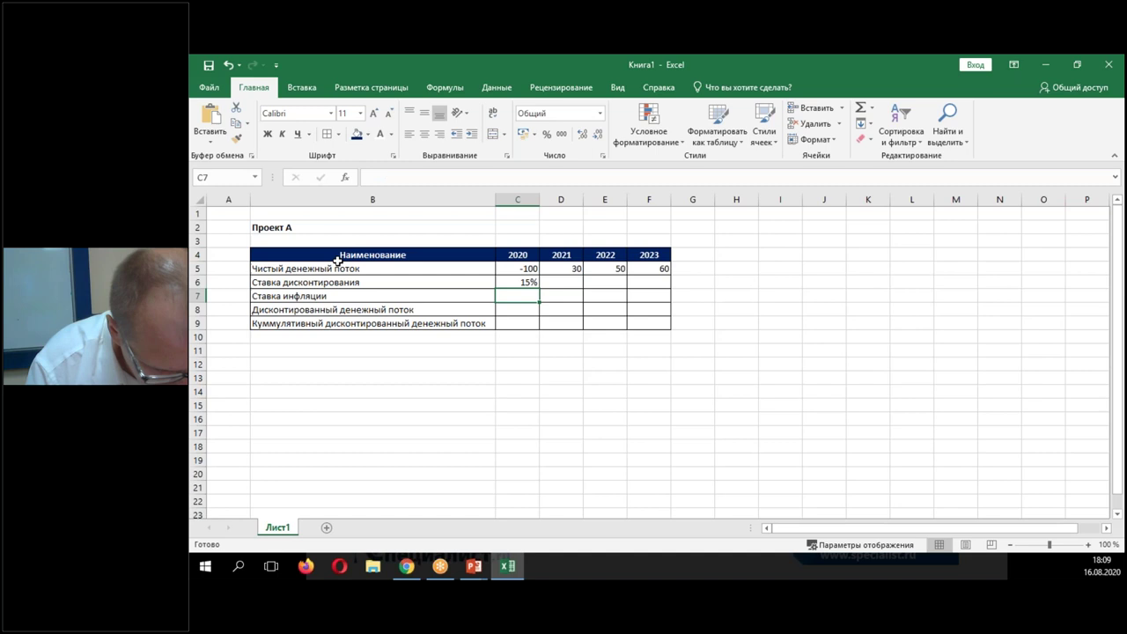
text(10%)
key(Return)
key(Up)
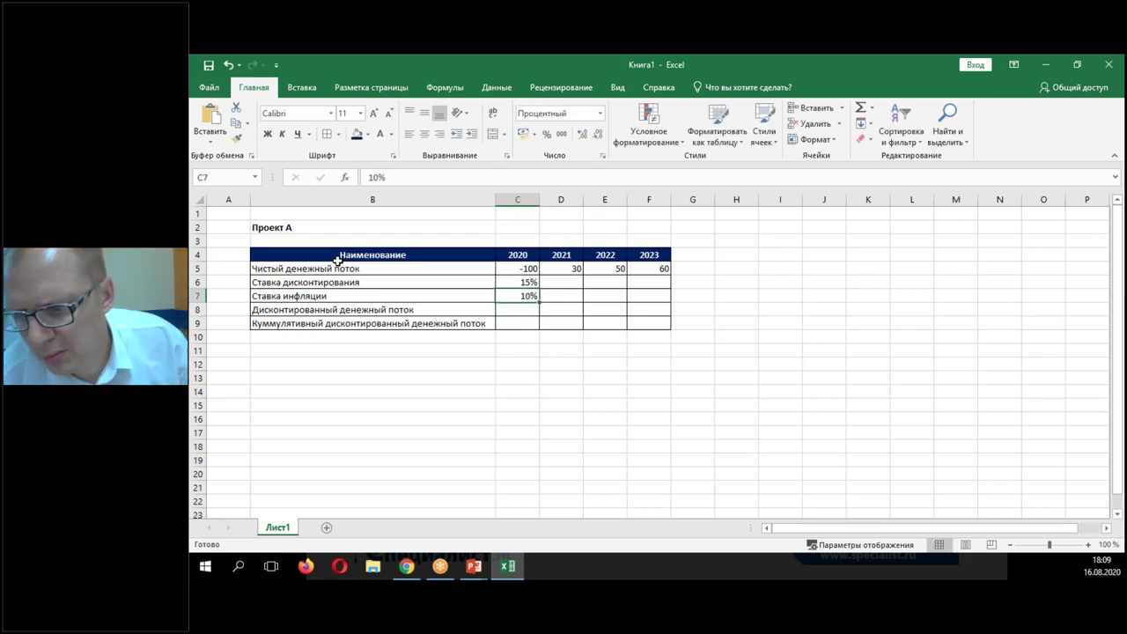
Insert an empty row above the "Ставка дисконтирования" row.
click(528, 283)
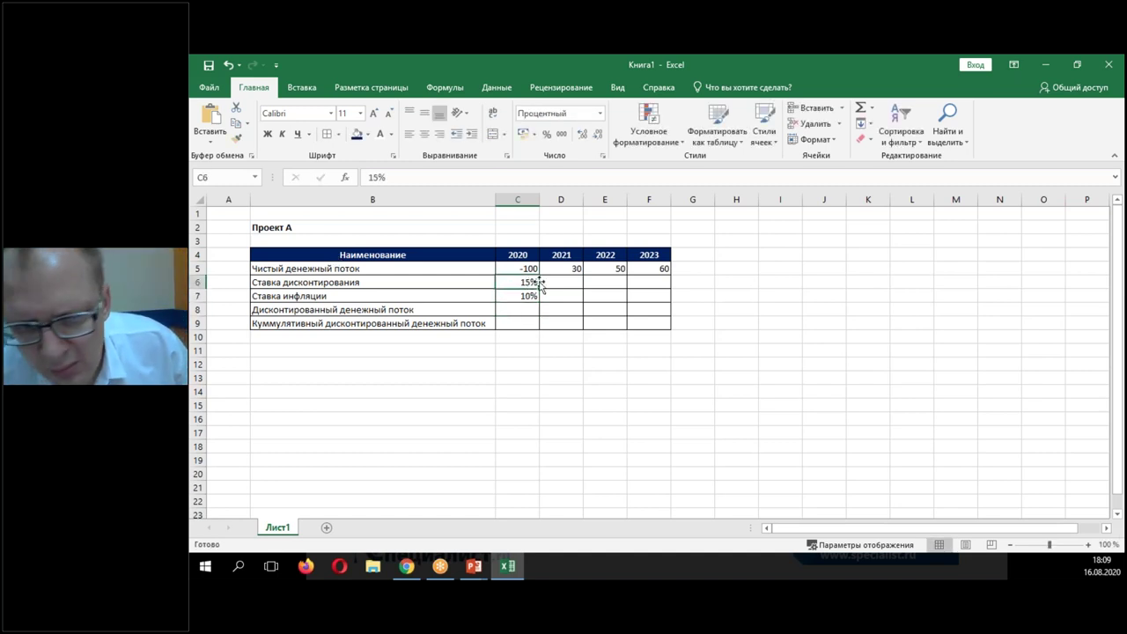
click(201, 282)
right_click(201, 283)
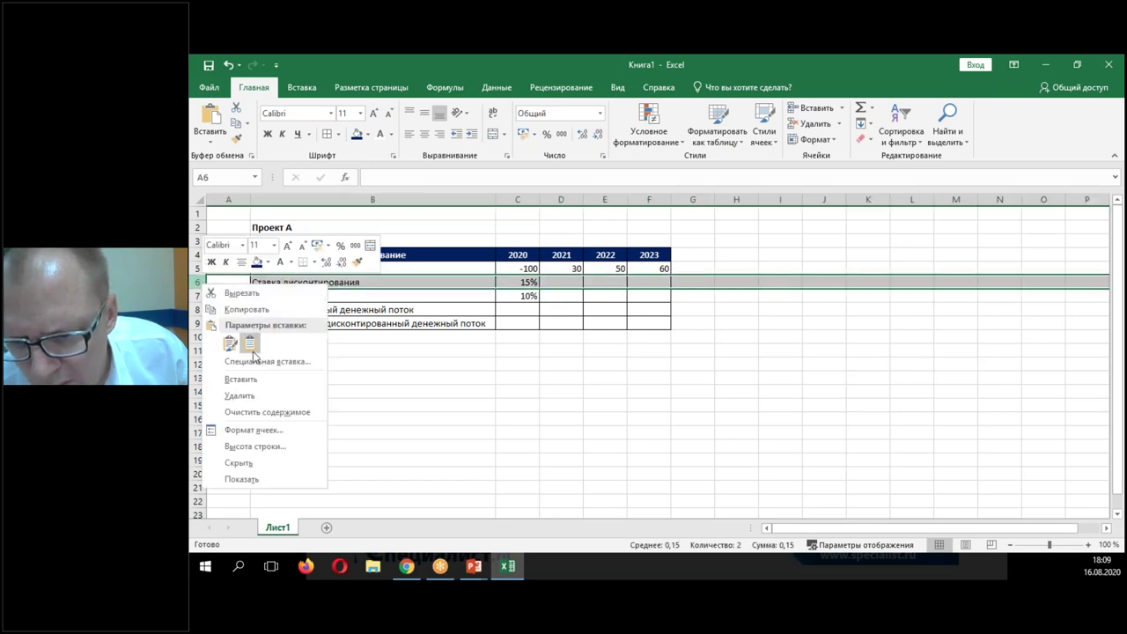
click(255, 382)
Extend the label in cell B5 to "Чистый денежный поток без инфляции".
click(345, 279)
click(285, 264)
double_click(361, 269)
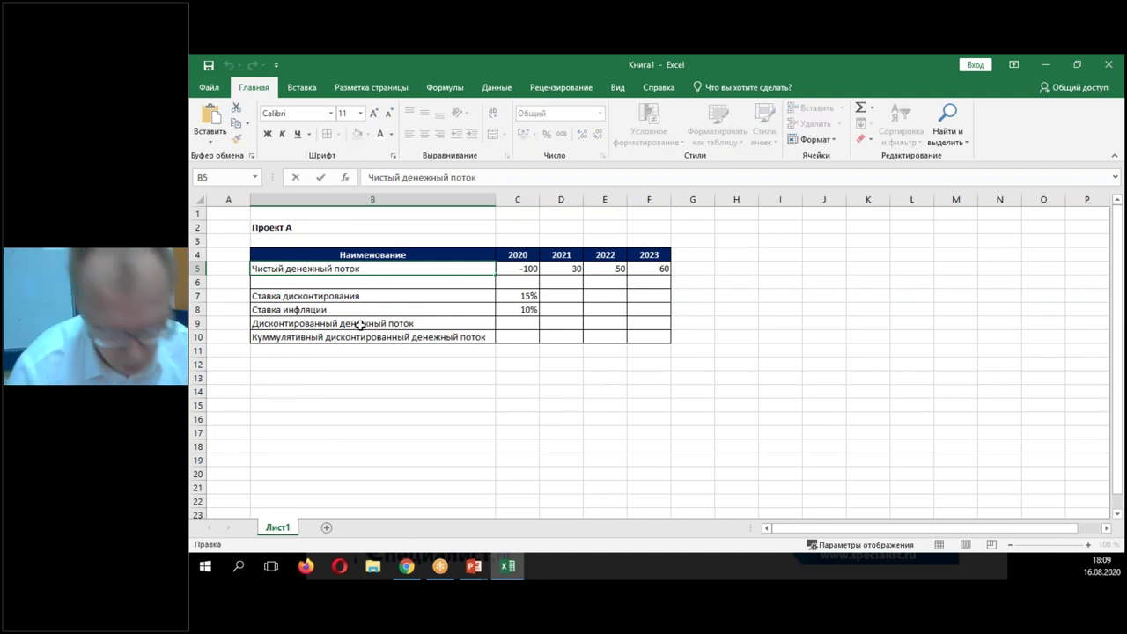
text(без инфляции)
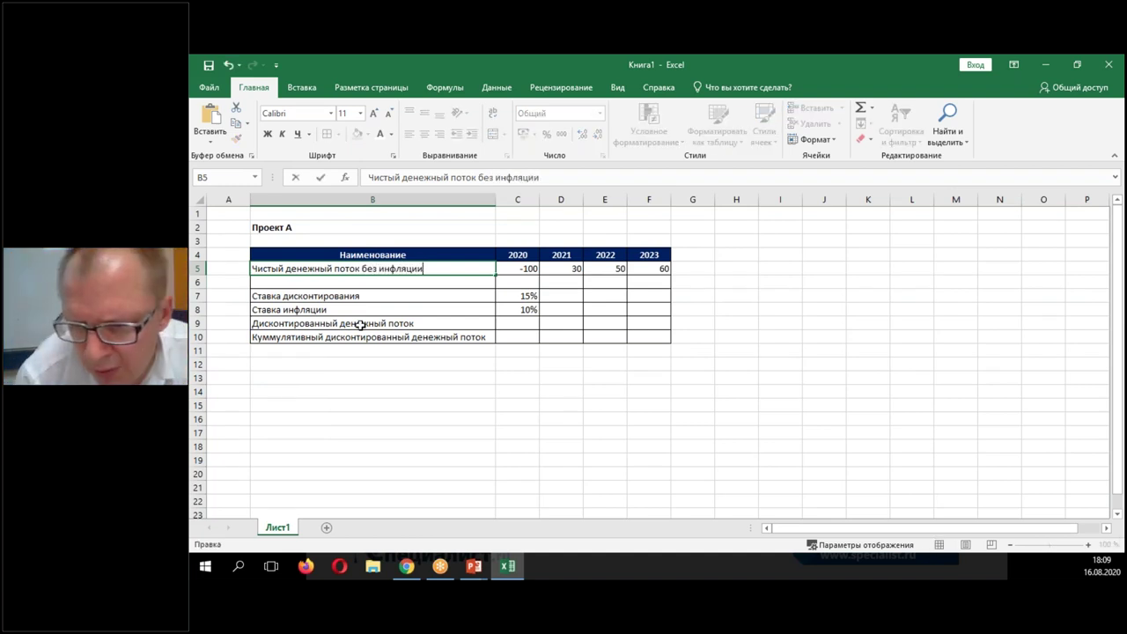
key(Return)
key(Up)
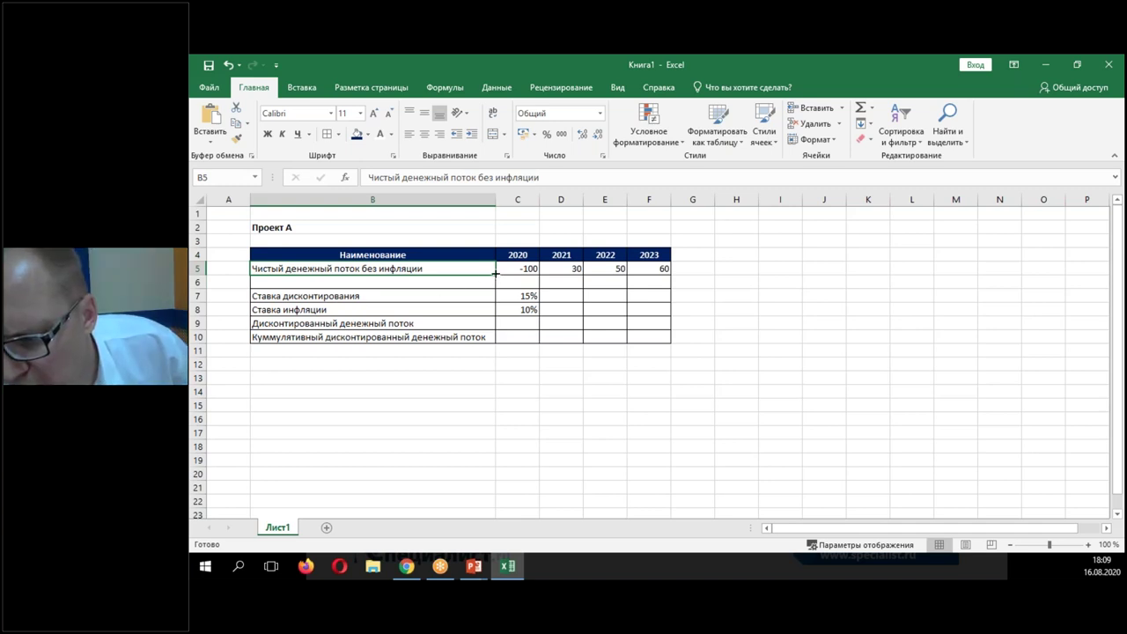
Copy the B5 label down to cell B6 and reword it as "Чистый денежный поток с учетом инфляции".
drag(496, 274, 496, 286)
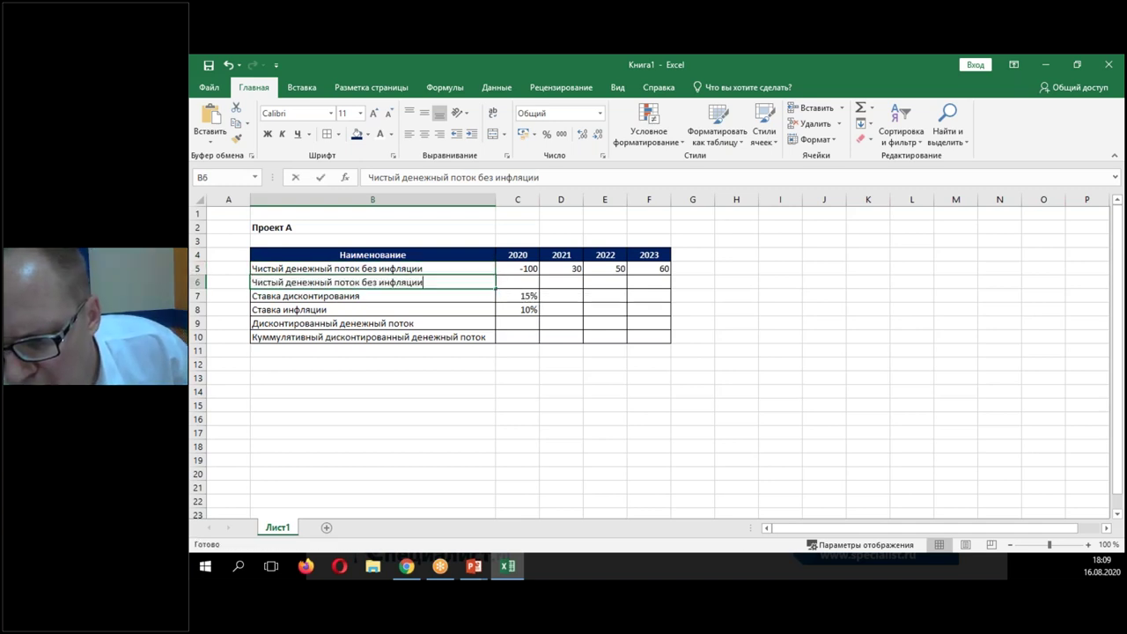
double_click(395, 282)
text(с у )
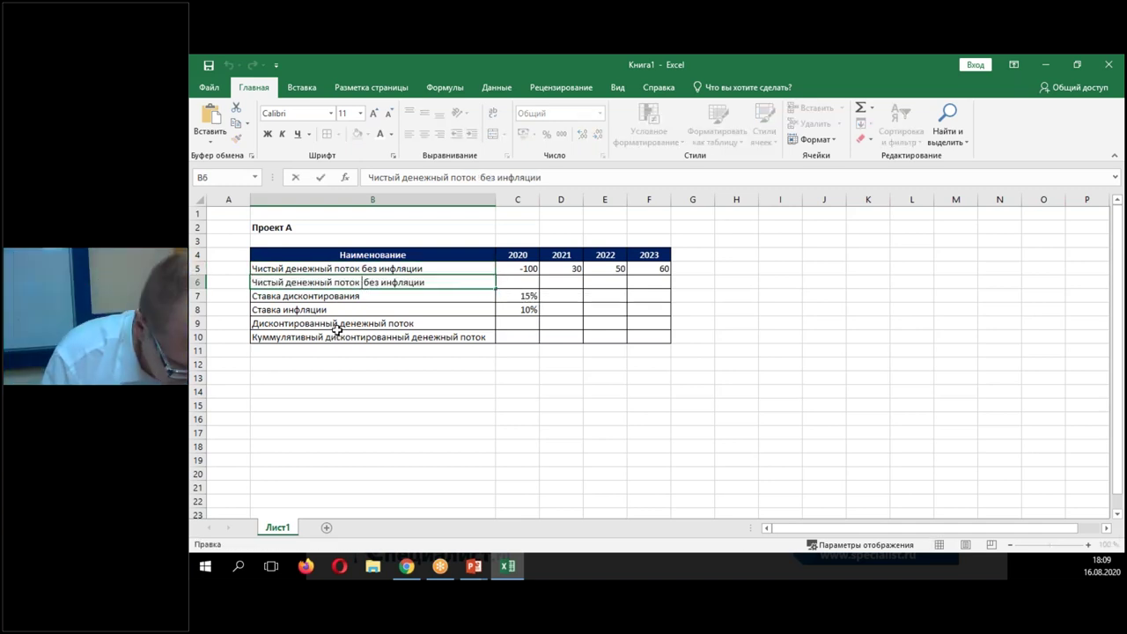
text(четом инфля)
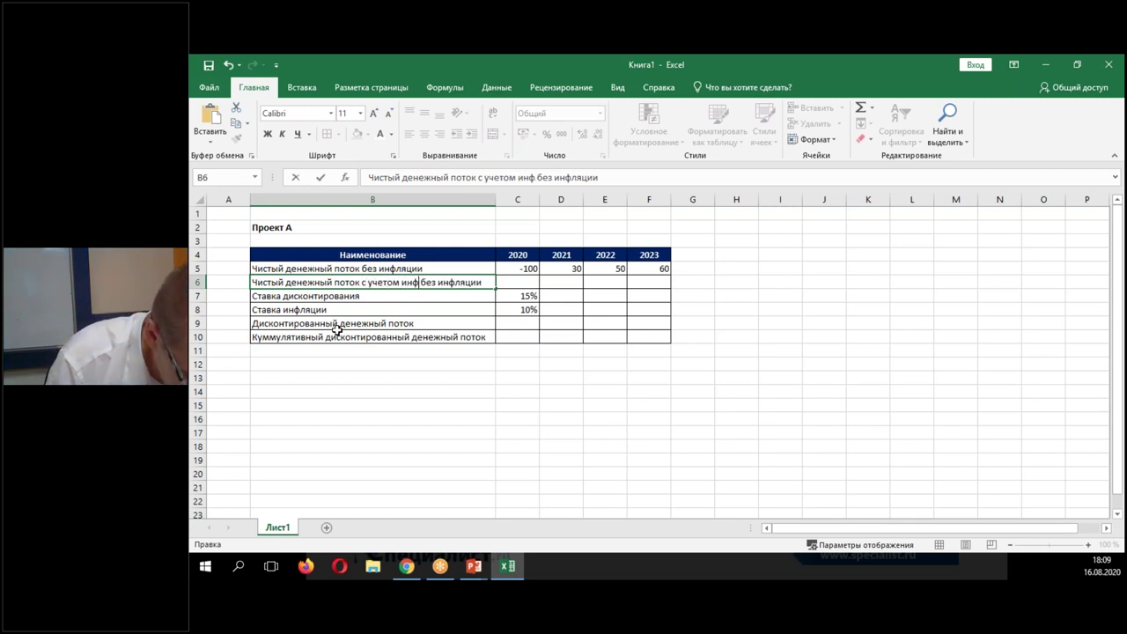
text(ции)
key(Delete)
key(Delete)
key(Delete)
key(Delete)
key(Delete)
key(Delete)
key(Delete)
key(Delete)
key(Delete)
key(Delete)
key(Delete)
key(Delete)
key(Delete)
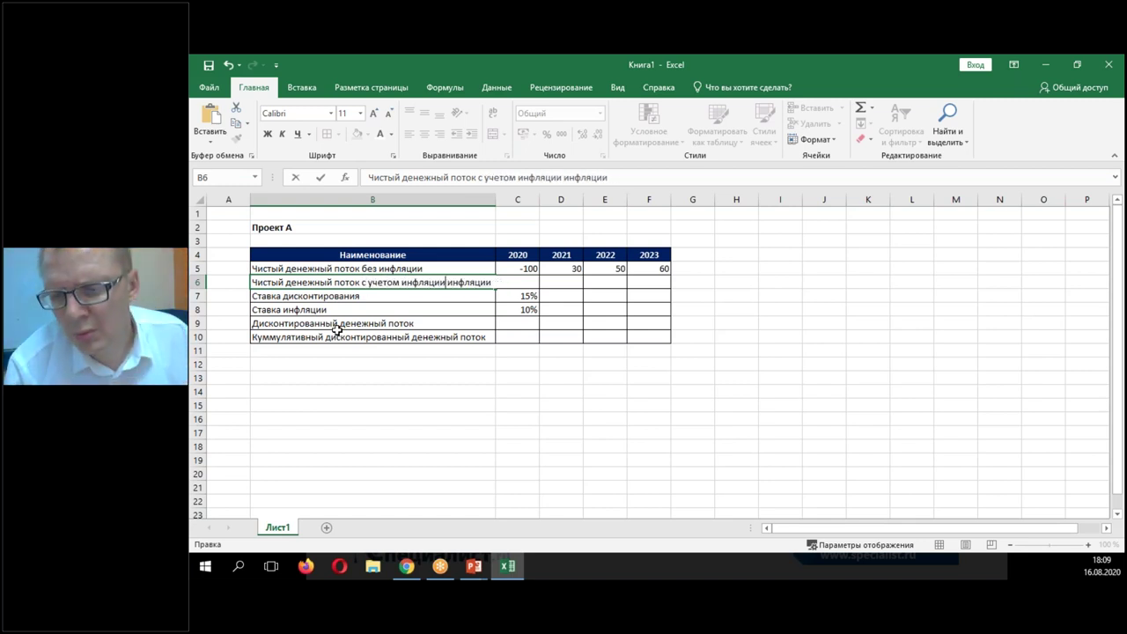
key(Return)
Enter the inflation-adjusted cash flow formula =C5*(1+C8)^C3 in cell C6.
key(Up)
key(Right)
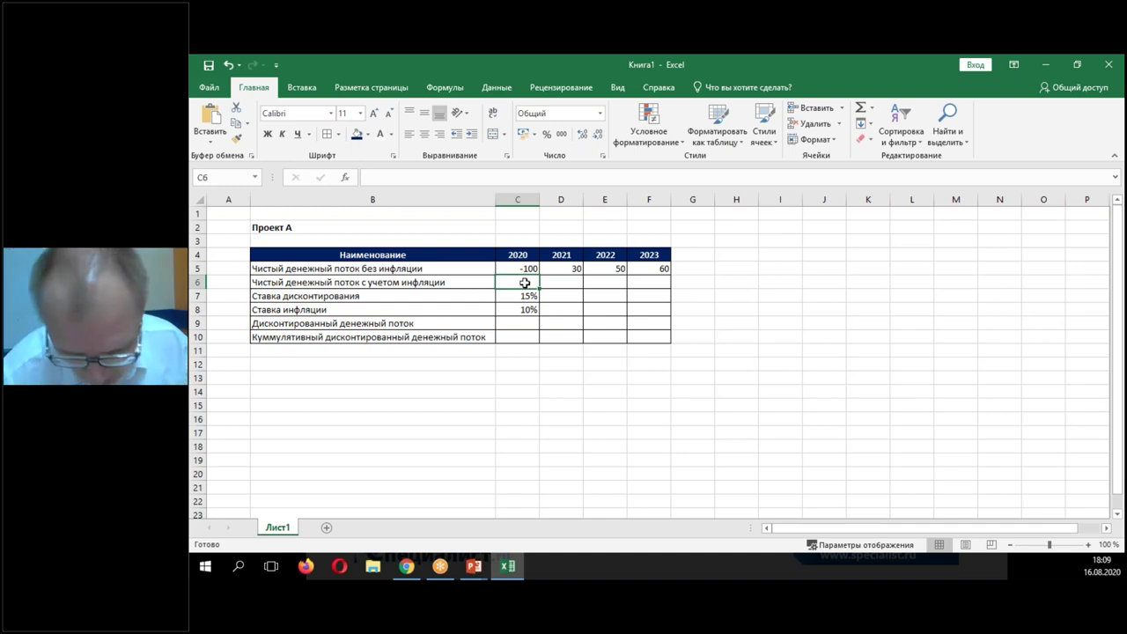
text(=)
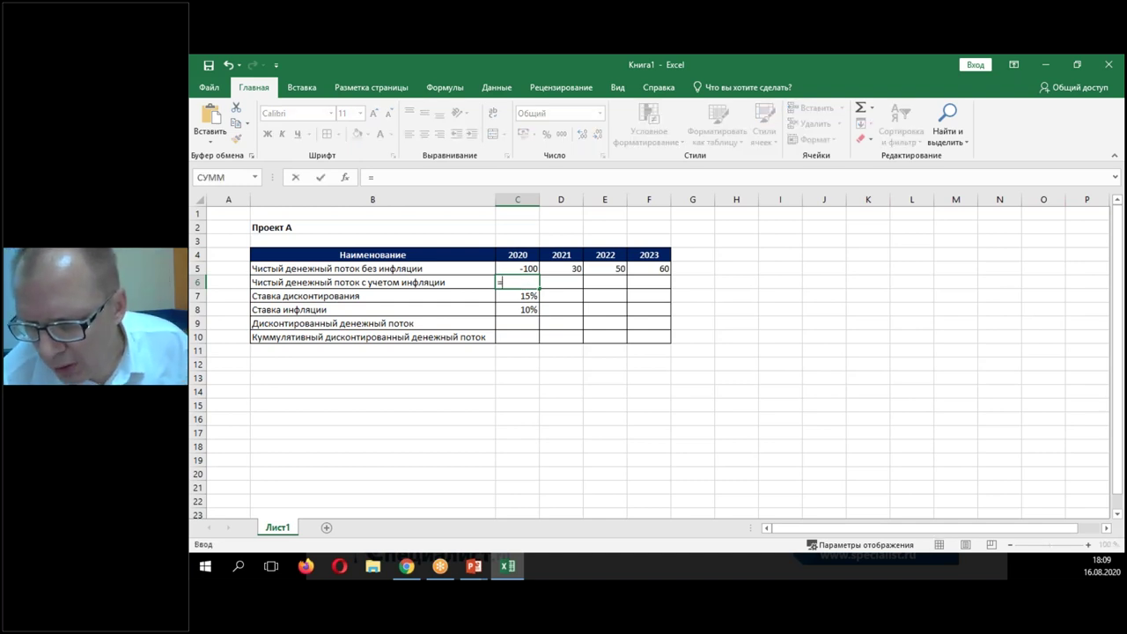
click(520, 268)
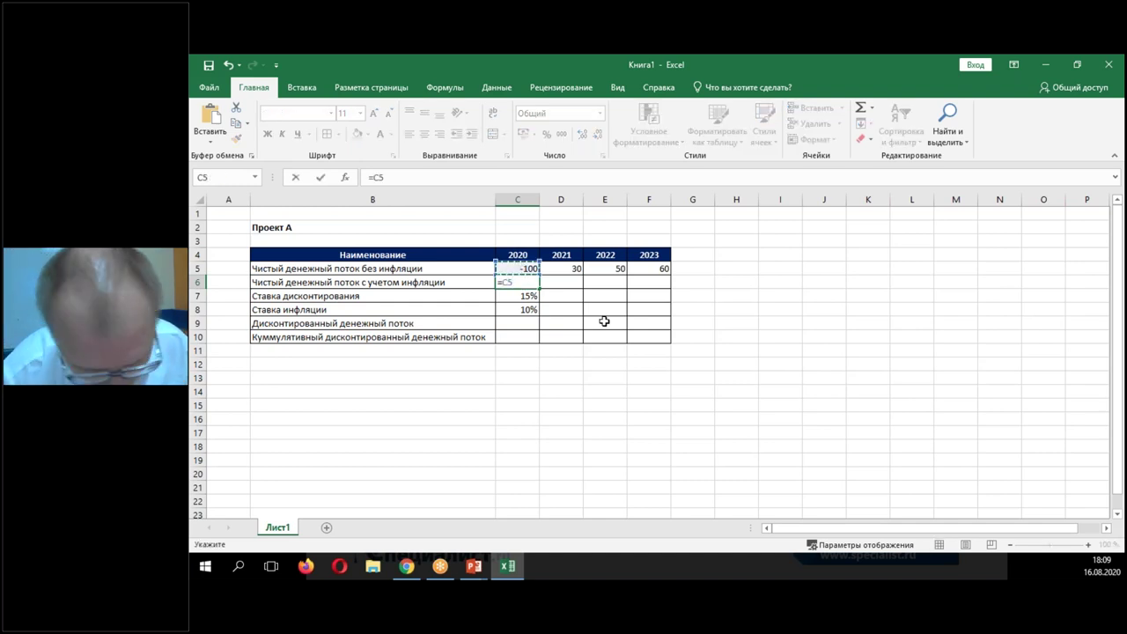
text(*(1+)
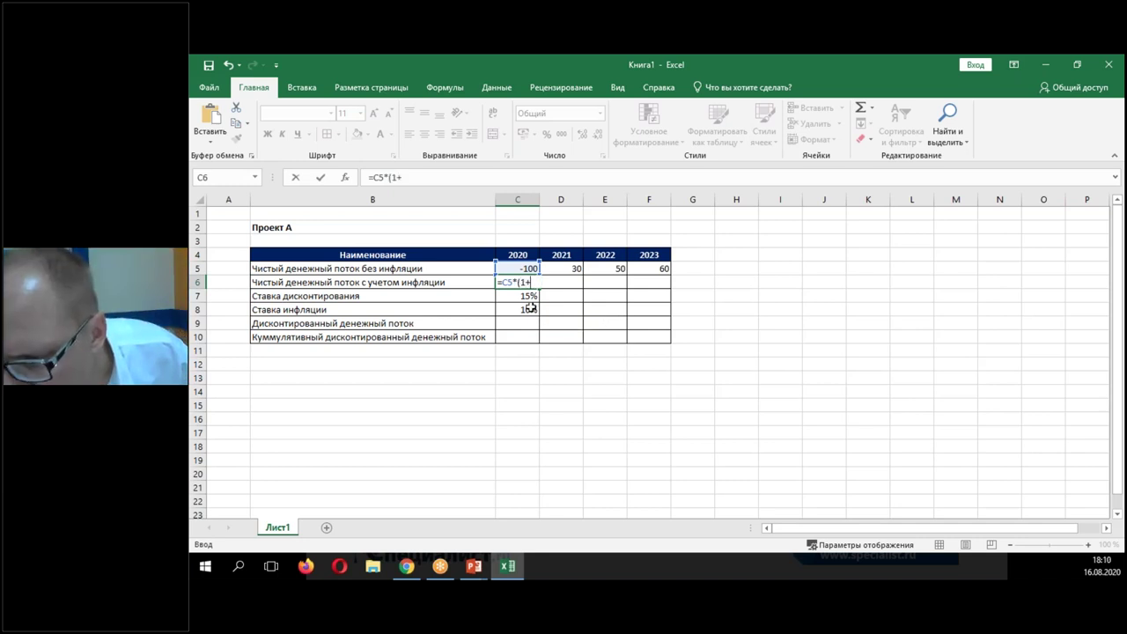
click(528, 309)
text())
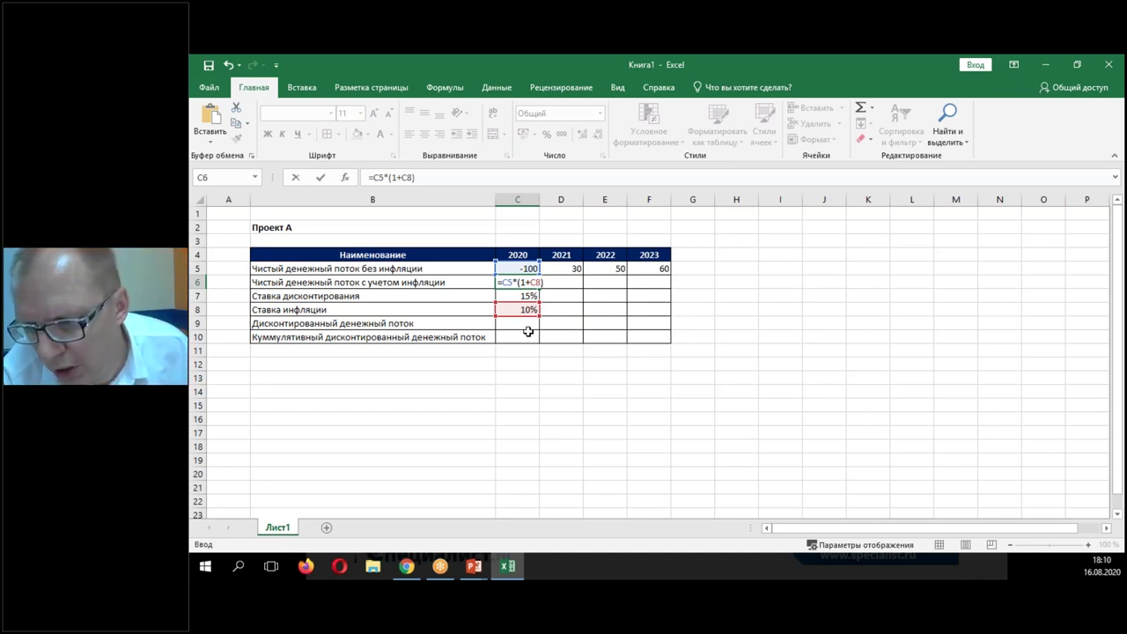
text(:)
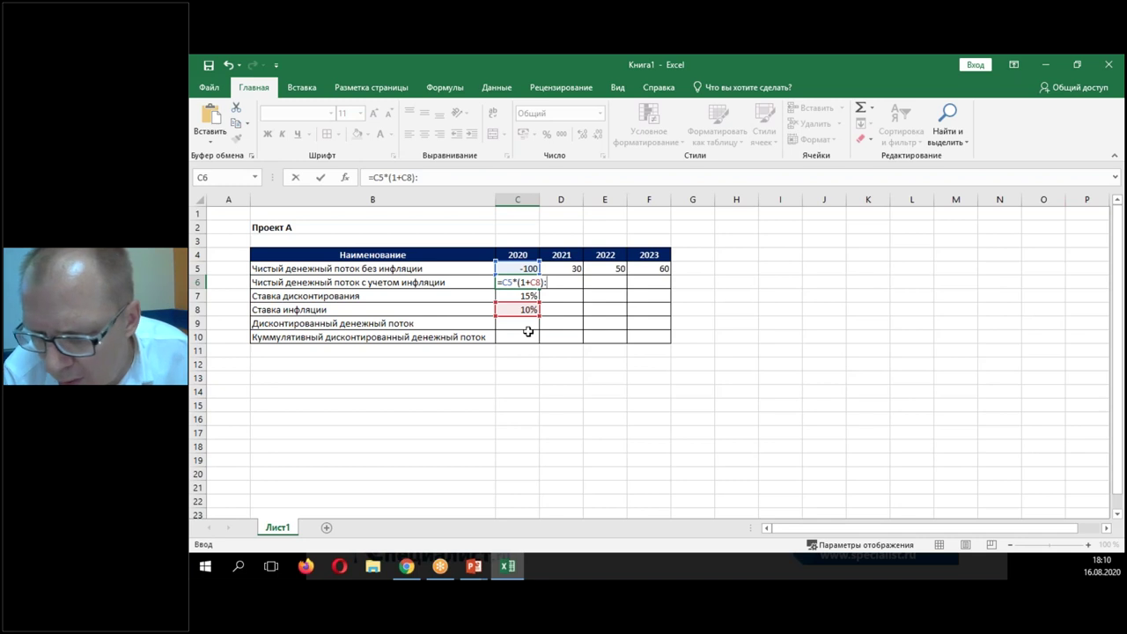
key(BackSpace)
text(^)
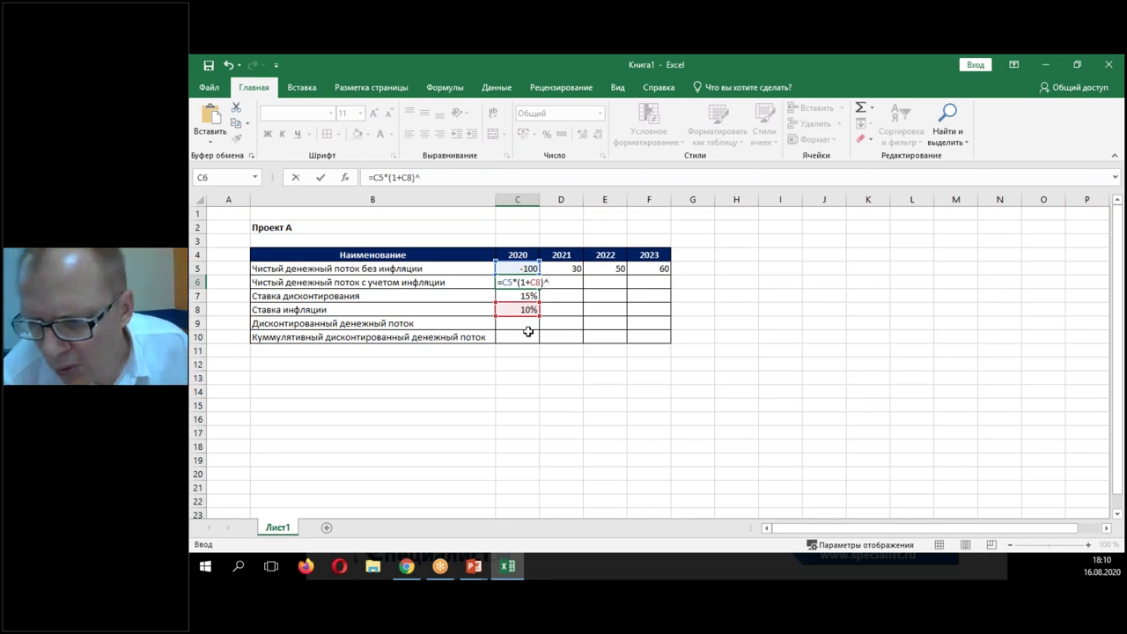
click(514, 240)
key(Return)
Enter the period numbers 1, 2, 3 and 4 in cells C3 to F3 above the years and centre them.
click(514, 240)
text(1)
key(Tab)
text(2)
key(Tab)
text(3)
key(Tab)
text(4)
key(Return)
click(542, 306)
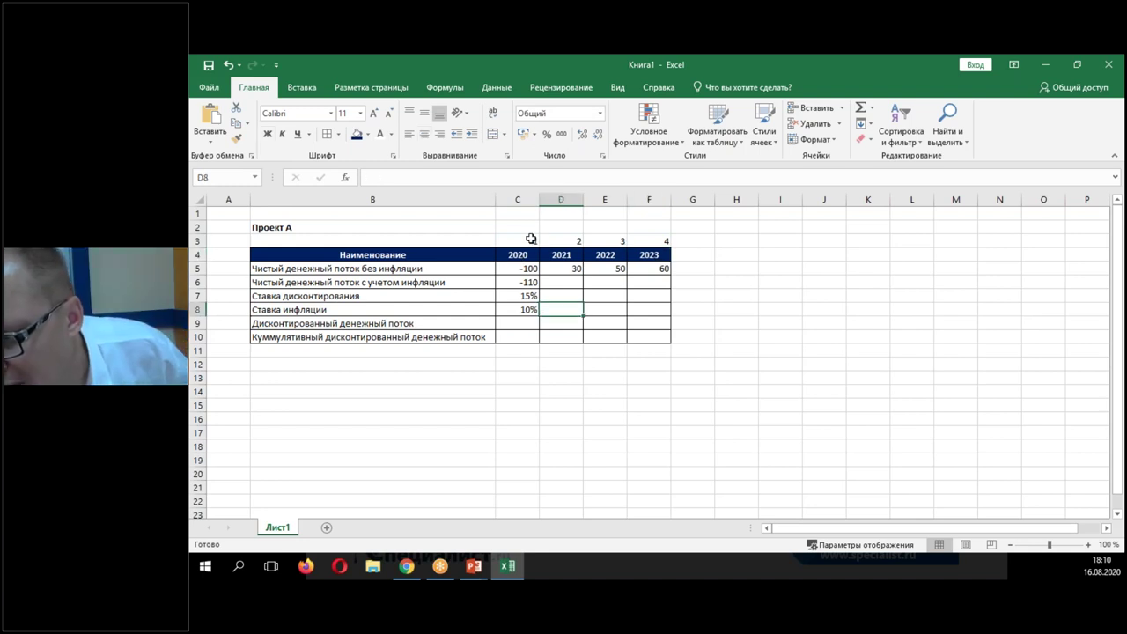
drag(531, 239, 658, 239)
click(424, 134)
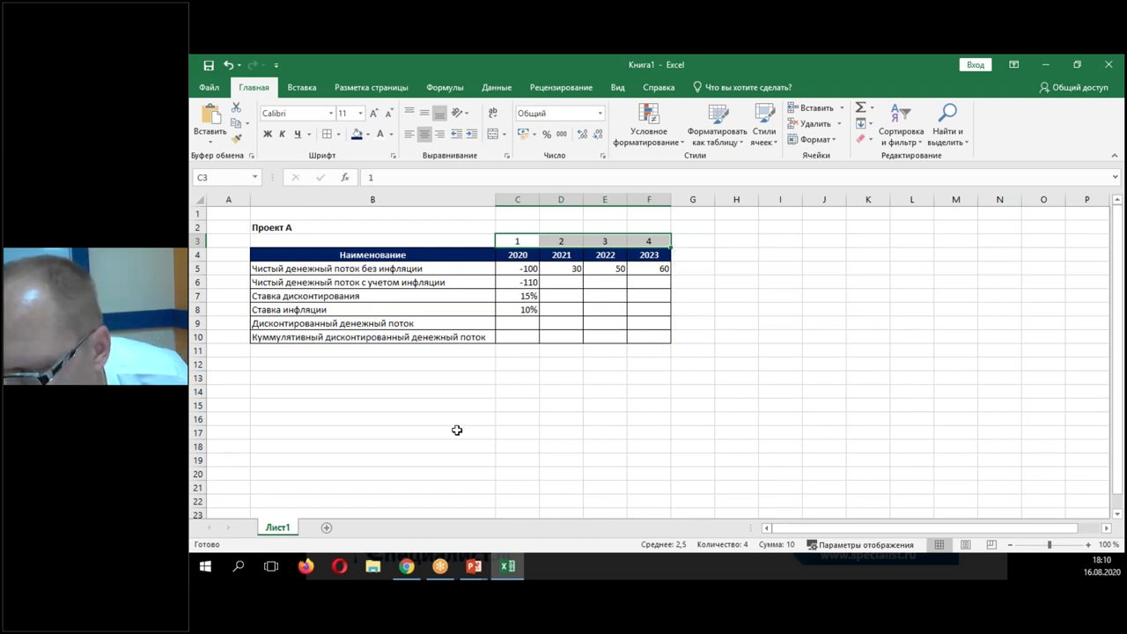
Make the inflation rate reference in the C6 formula absolute, giving =C5*(1+$C$8)^C3.
click(531, 283)
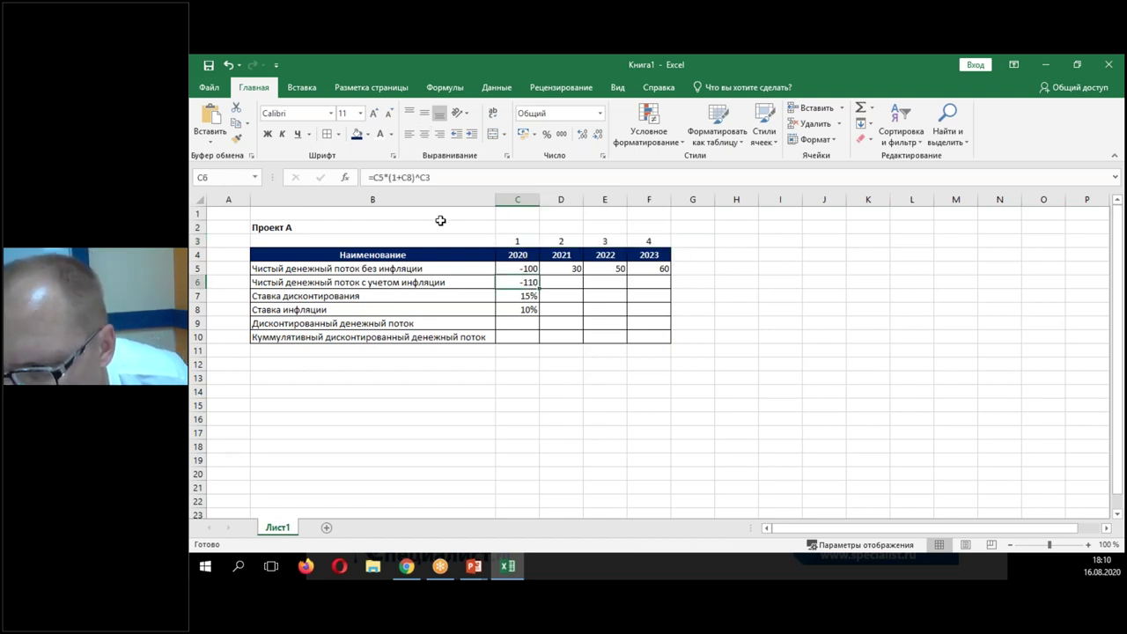
click(401, 178)
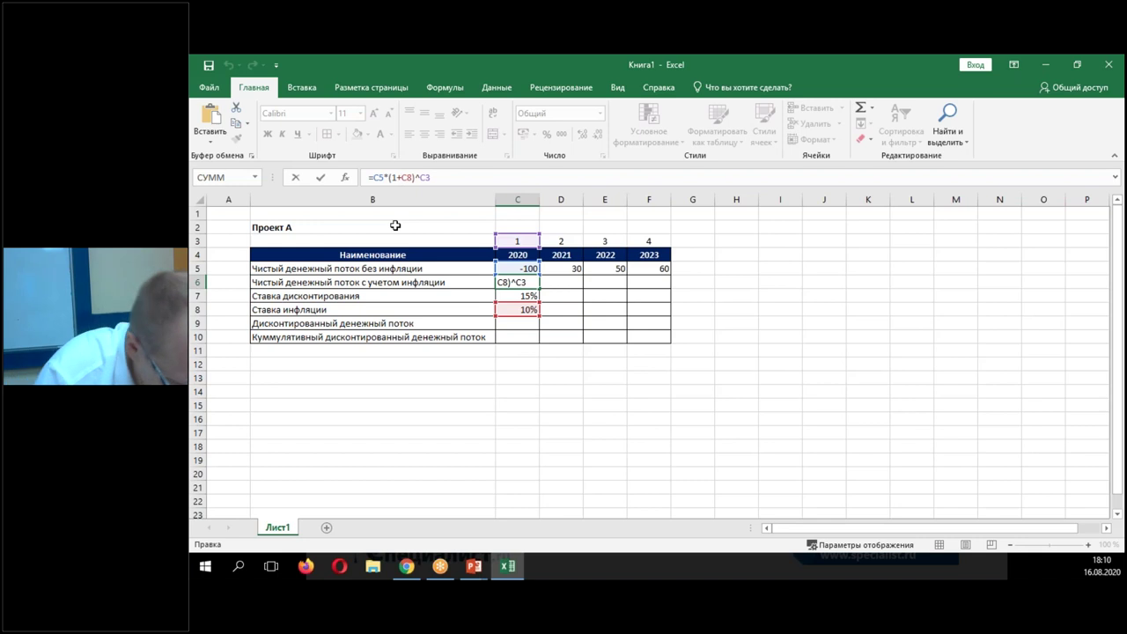
text($)
key(Right)
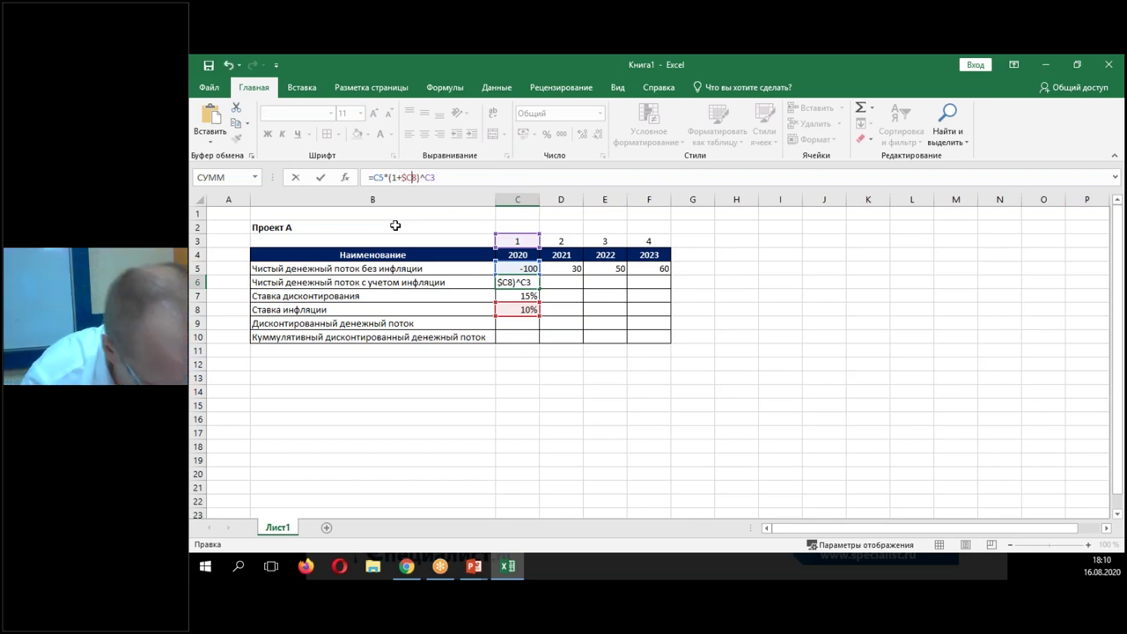
text($)
key(ctrl+Return)
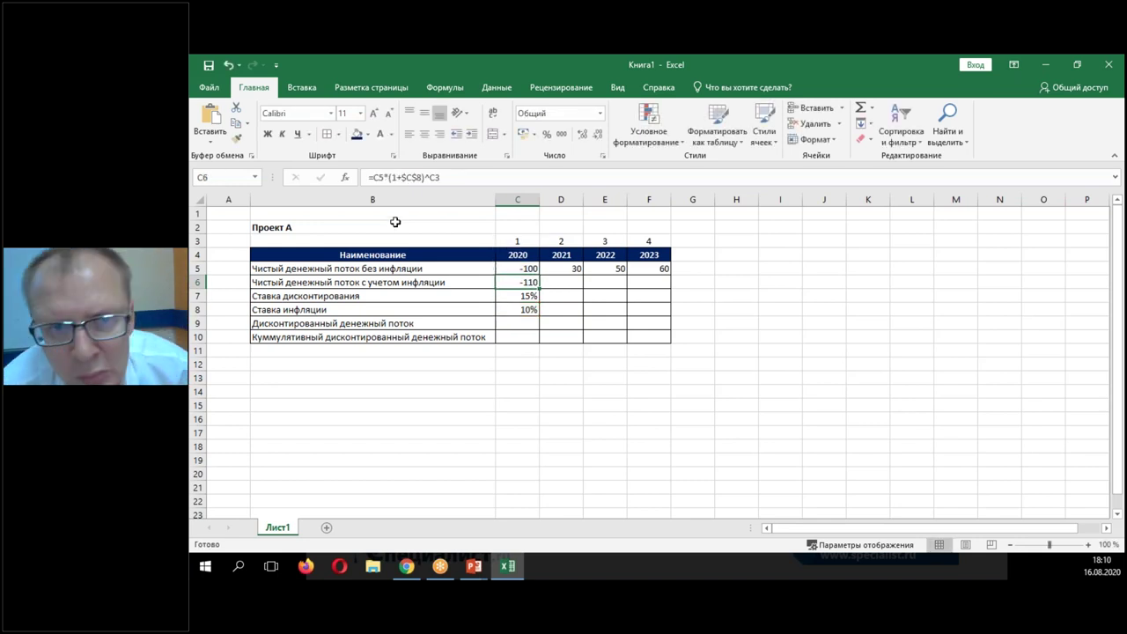
Fill the inflation-adjusted cash flow formula from C6 across cells D6 to F6.
key(alt+Tab)
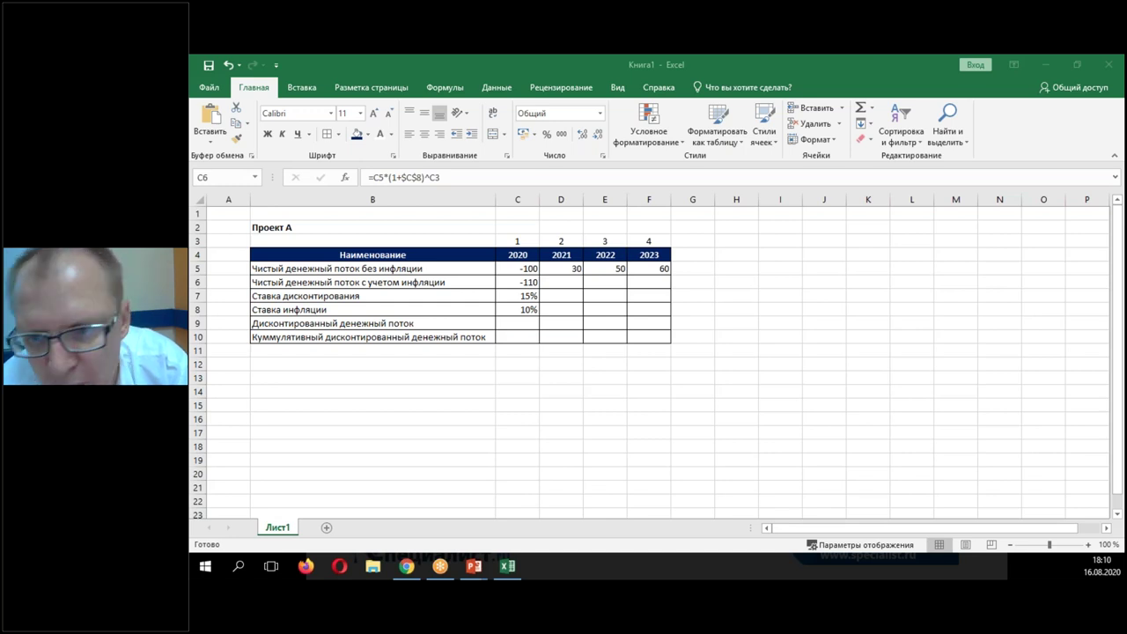
click(537, 328)
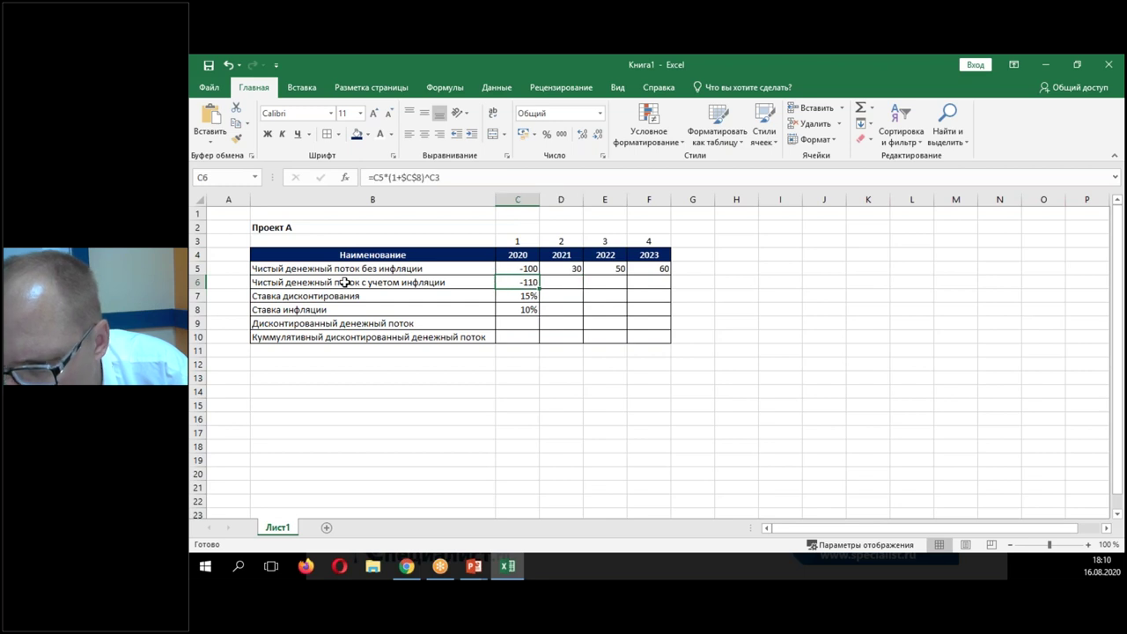
click(556, 284)
click(529, 280)
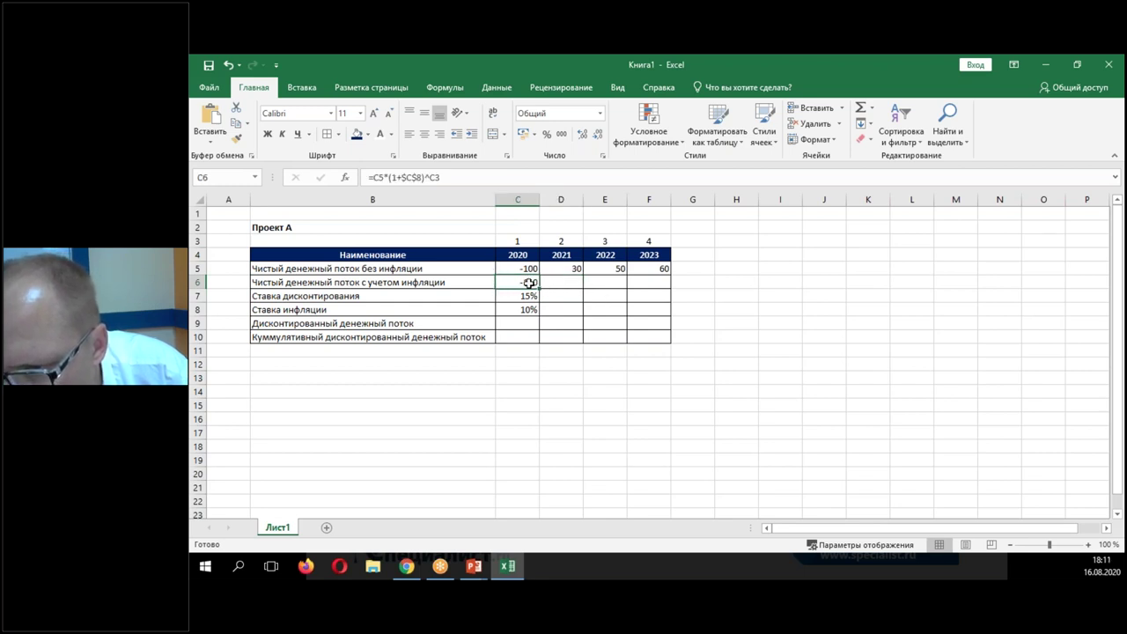
drag(540, 290, 664, 299)
click(659, 283)
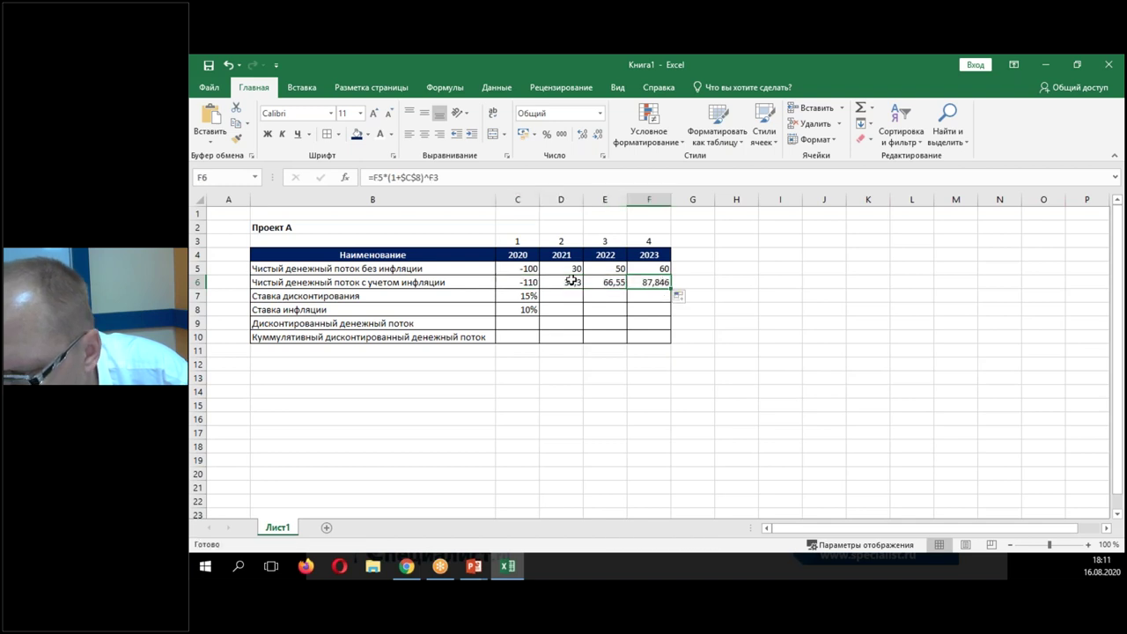
Set the font size of the whole worksheet to 12.
drag(525, 270, 640, 285)
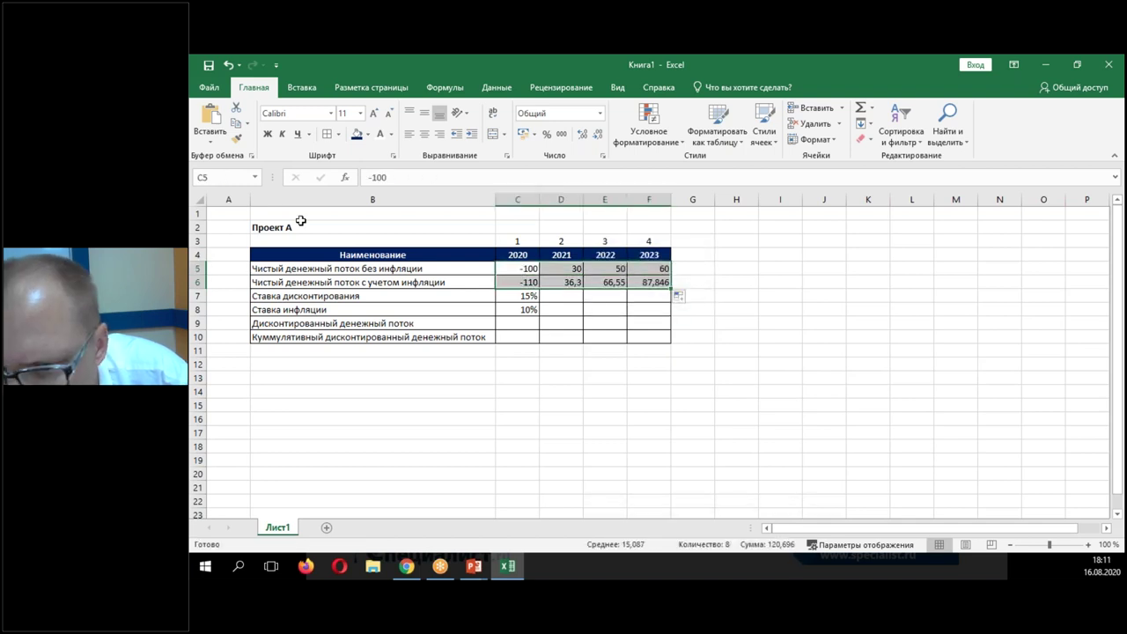
click(199, 200)
click(360, 112)
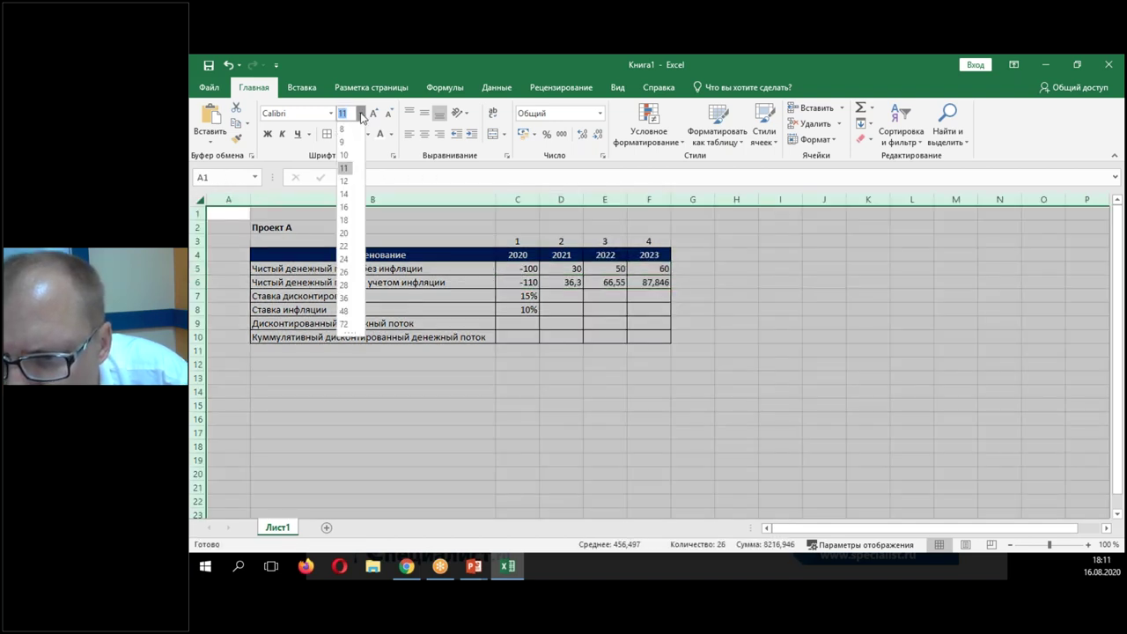
click(344, 182)
click(519, 301)
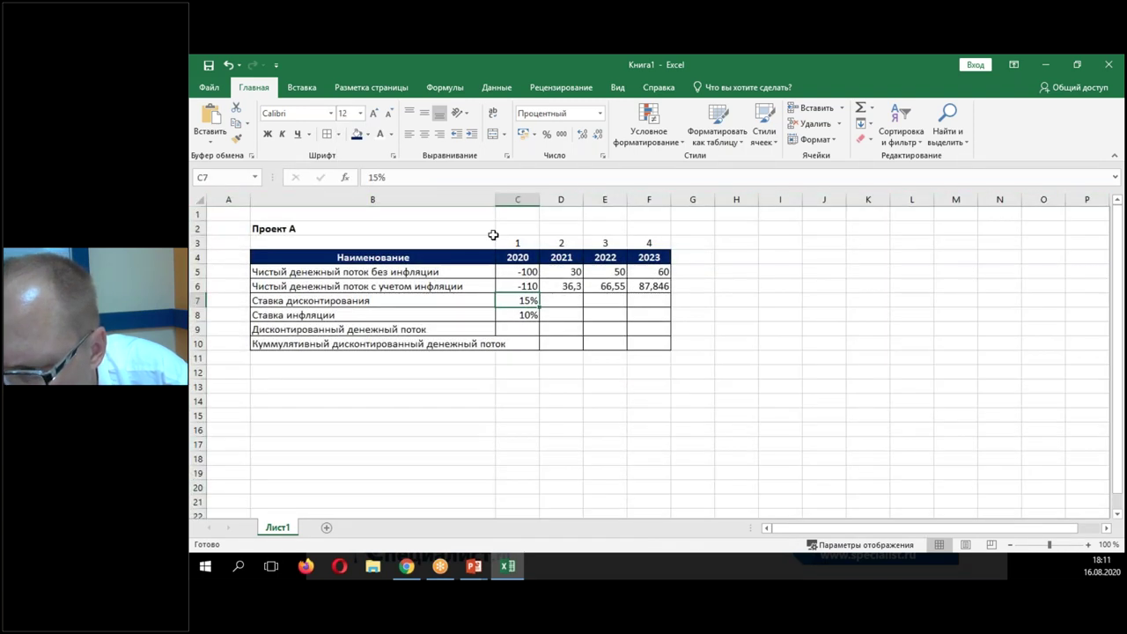
Fit column B's width to its labels and reduce the height of row 3.
double_click(495, 199)
click(449, 282)
drag(202, 250, 206, 242)
click(581, 306)
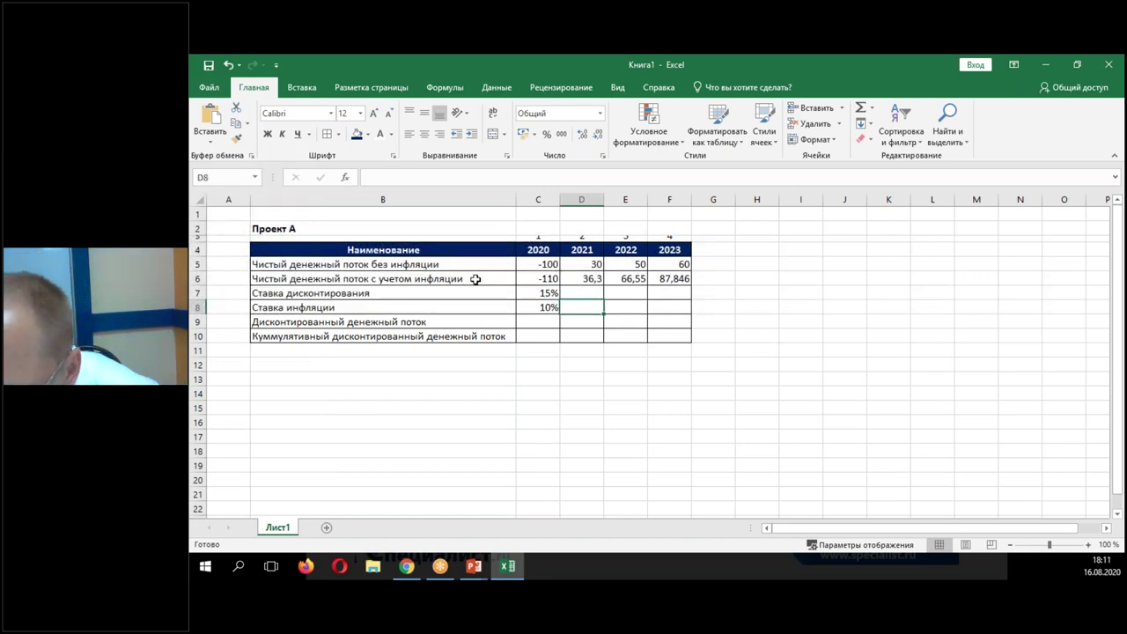
Format the cash flow values in C5:F6 to show one decimal place.
click(542, 279)
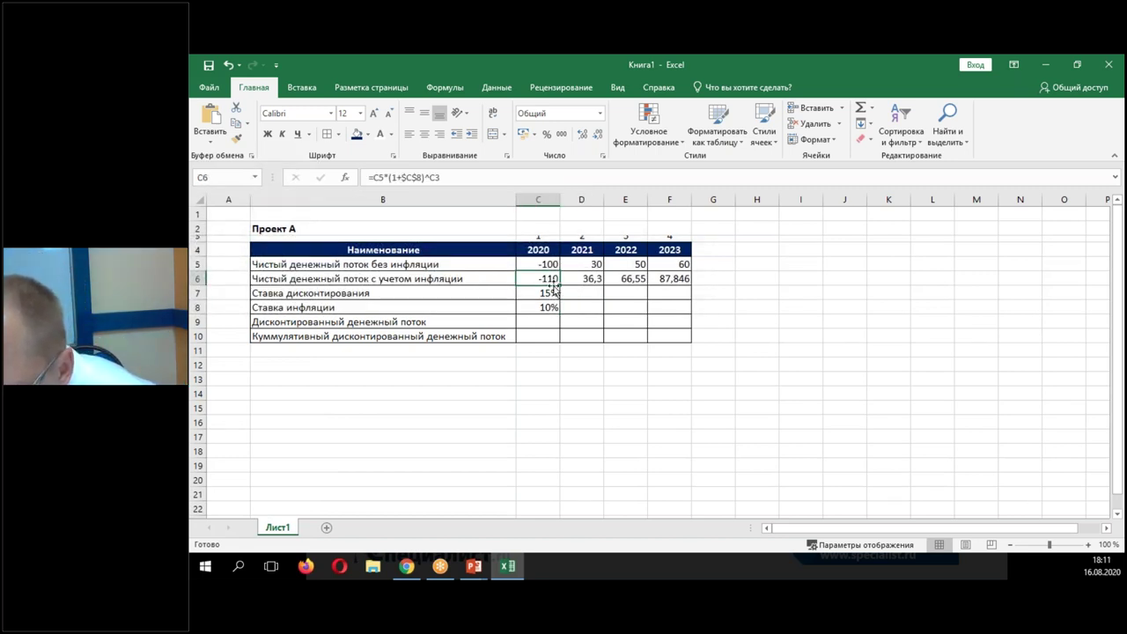
click(587, 279)
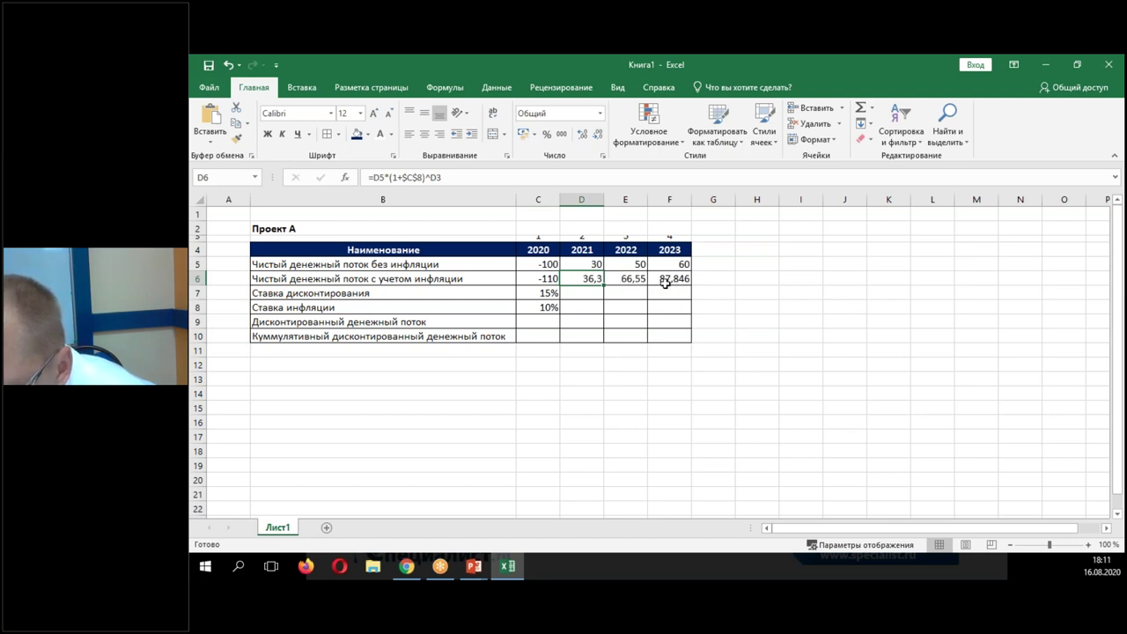
drag(548, 264, 675, 278)
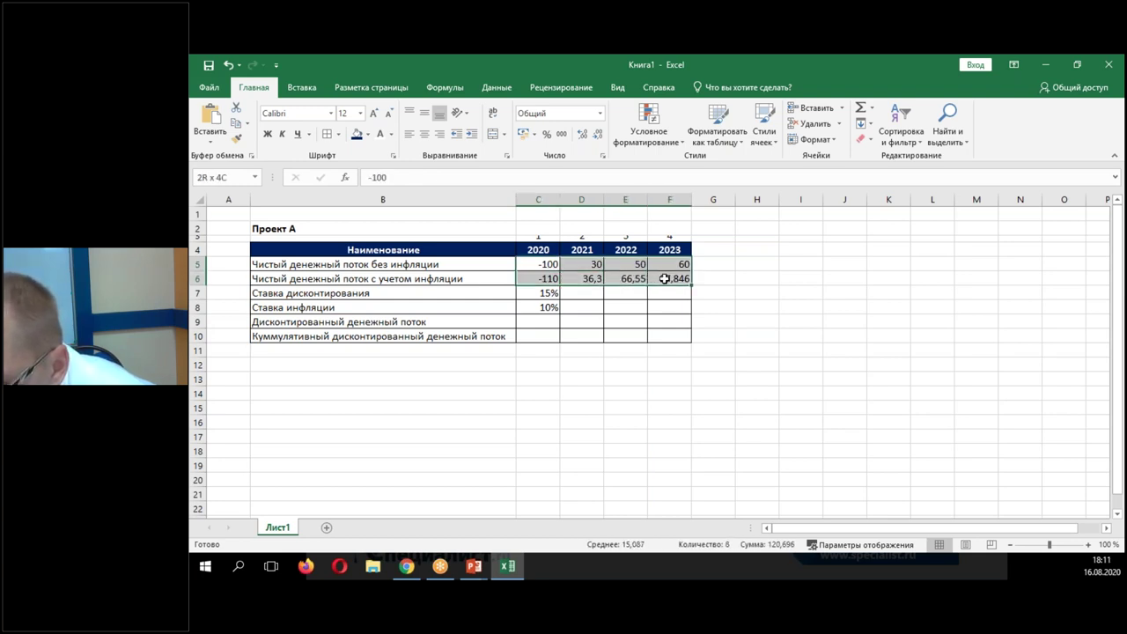
click(597, 134)
click(587, 136)
click(588, 138)
click(597, 137)
click(597, 136)
click(597, 137)
Fit the widths of columns C to F to their contents and make row 3 tall enough for the period numbers.
drag(541, 199, 684, 197)
drag(201, 244, 201, 251)
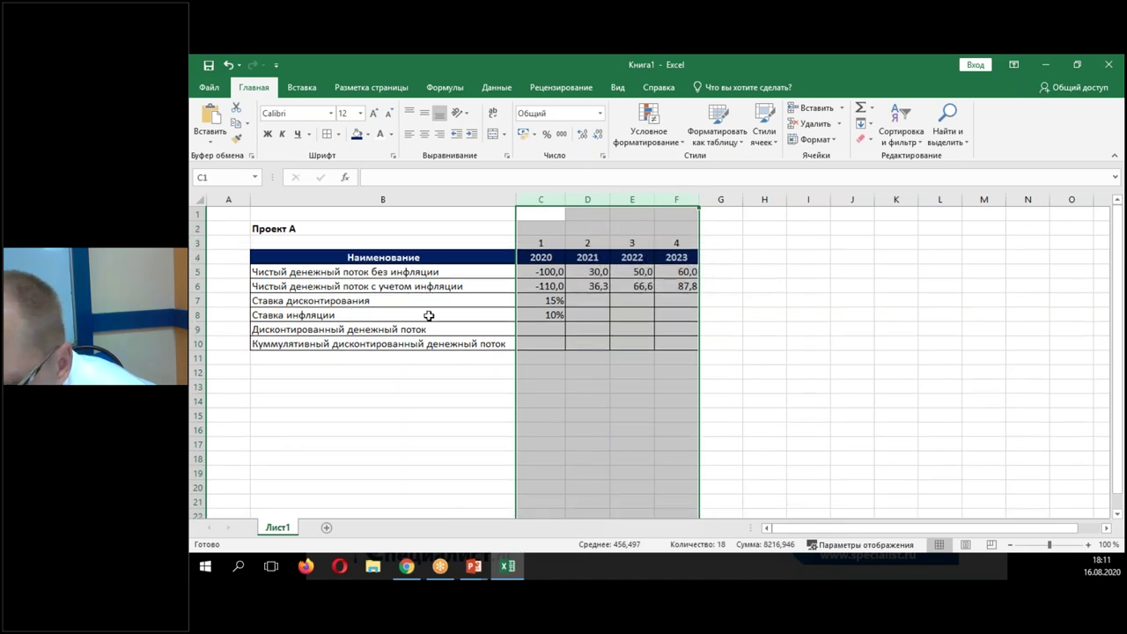
click(541, 315)
Review the inflation-adjusted cash flow formulas in row 6 for 2020, 2021 and 2023.
click(538, 332)
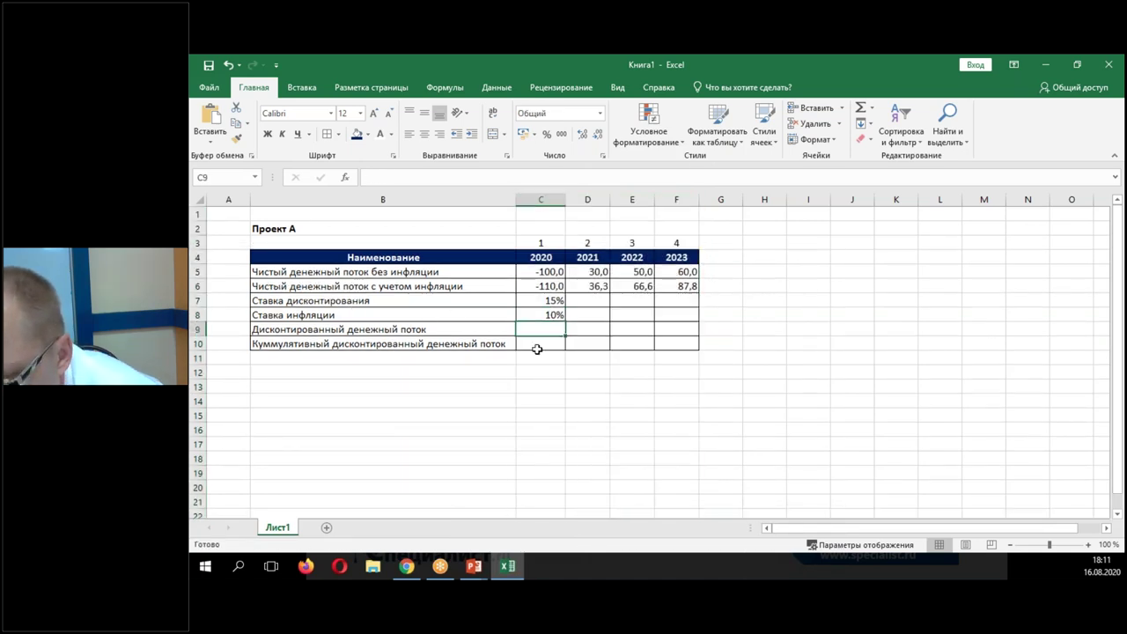
click(584, 287)
click(550, 286)
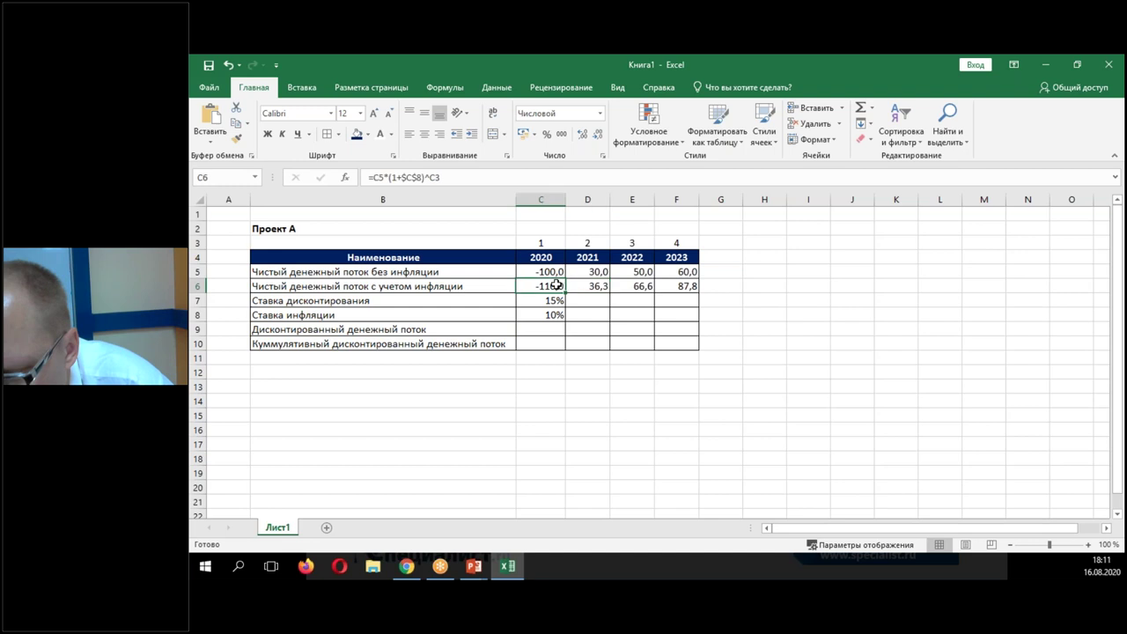
click(596, 287)
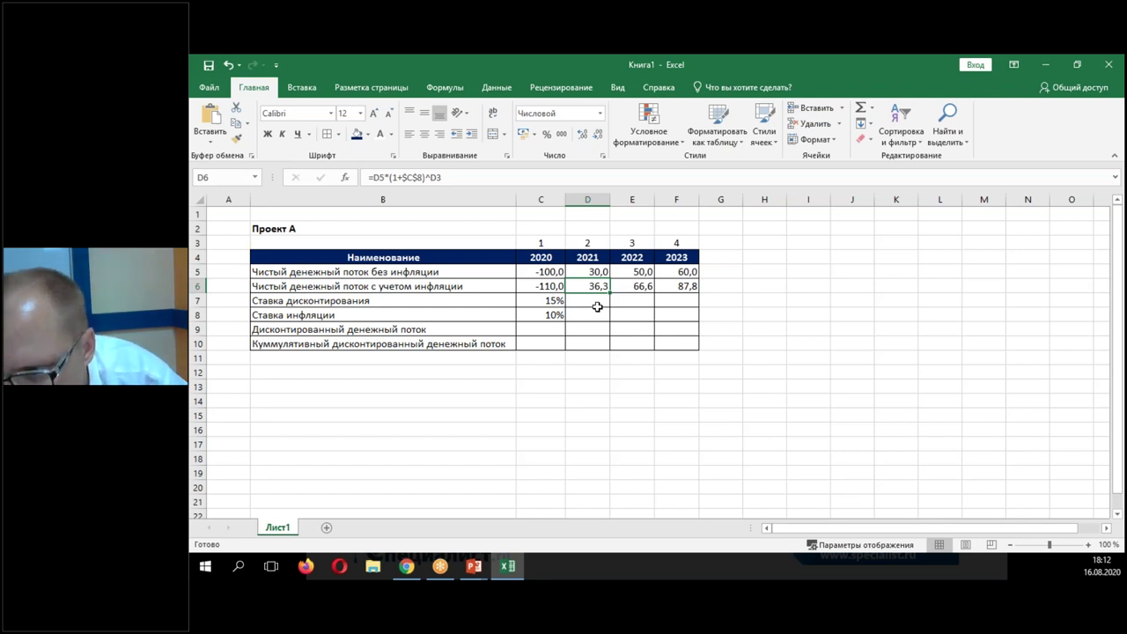
click(684, 286)
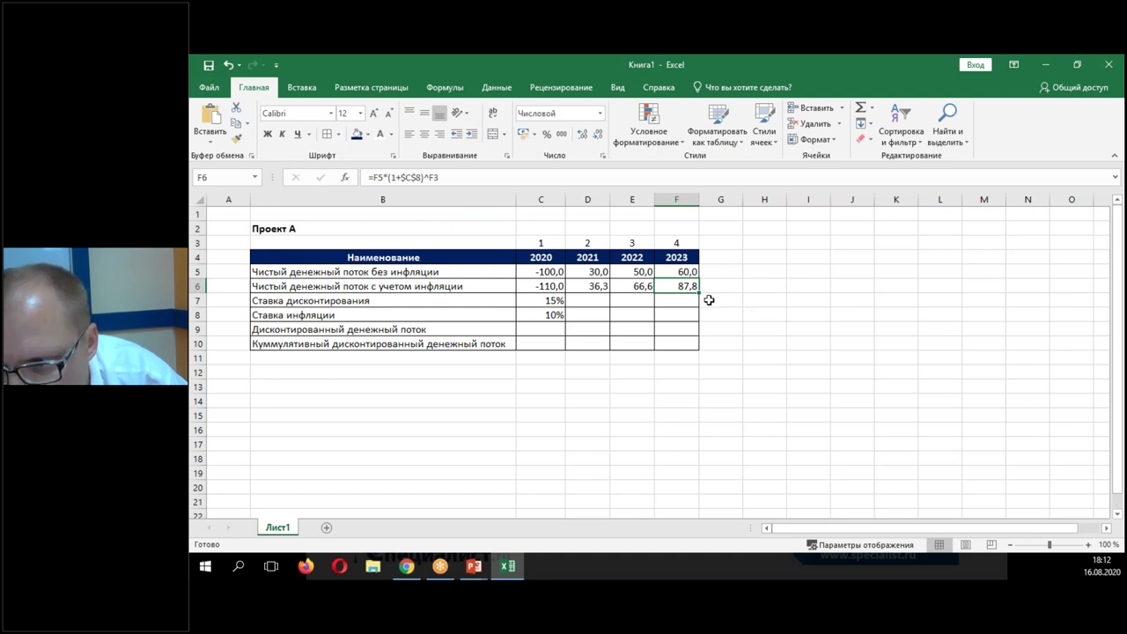
click(547, 326)
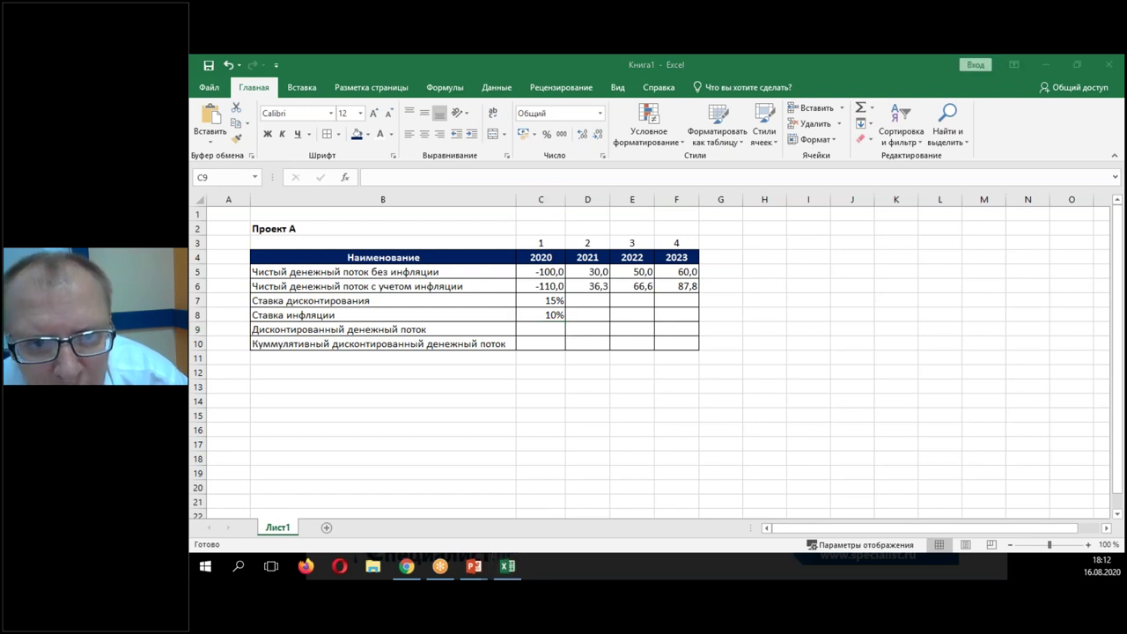
click(548, 329)
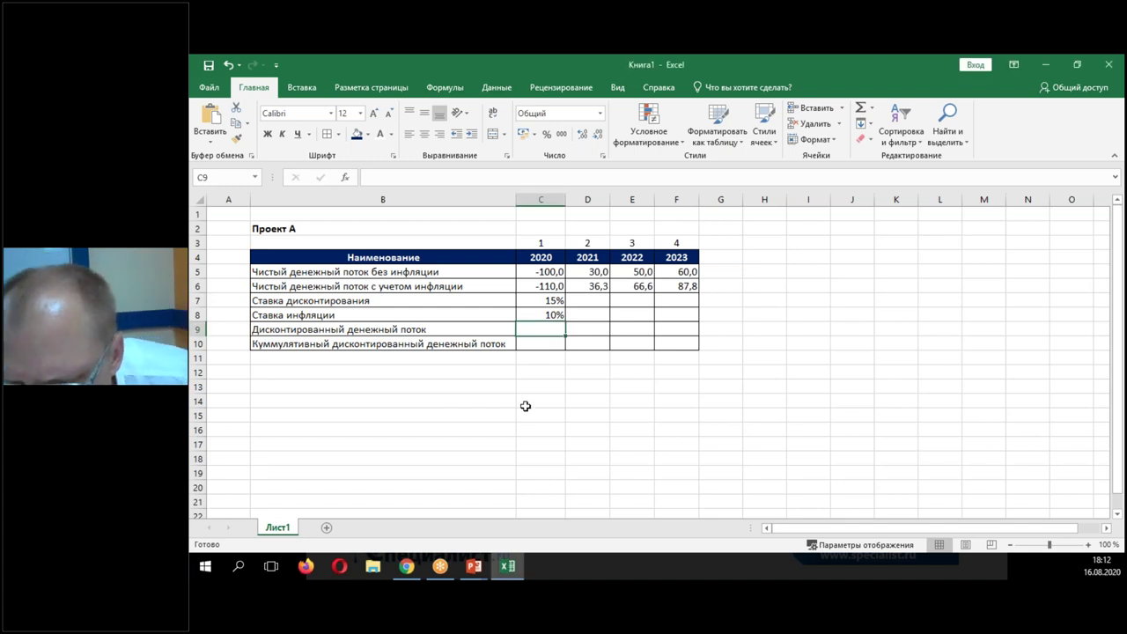
Insert a row above "Дисконтированный денежный поток" and label it "К дисконтирования" in cell B9.
click(312, 327)
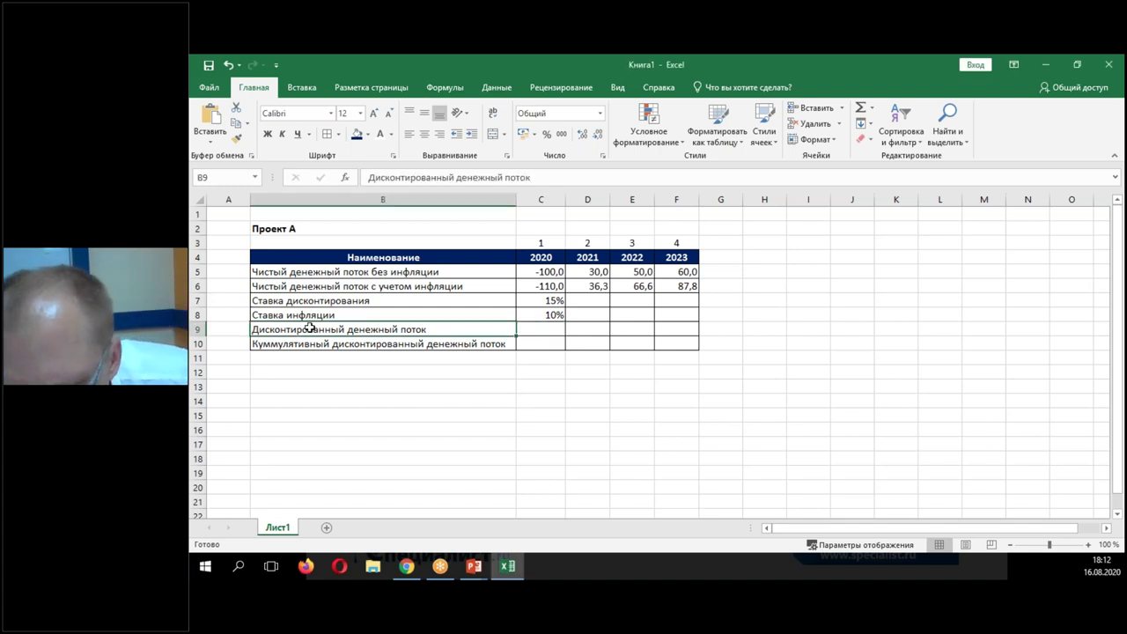
right_click(200, 325)
click(256, 422)
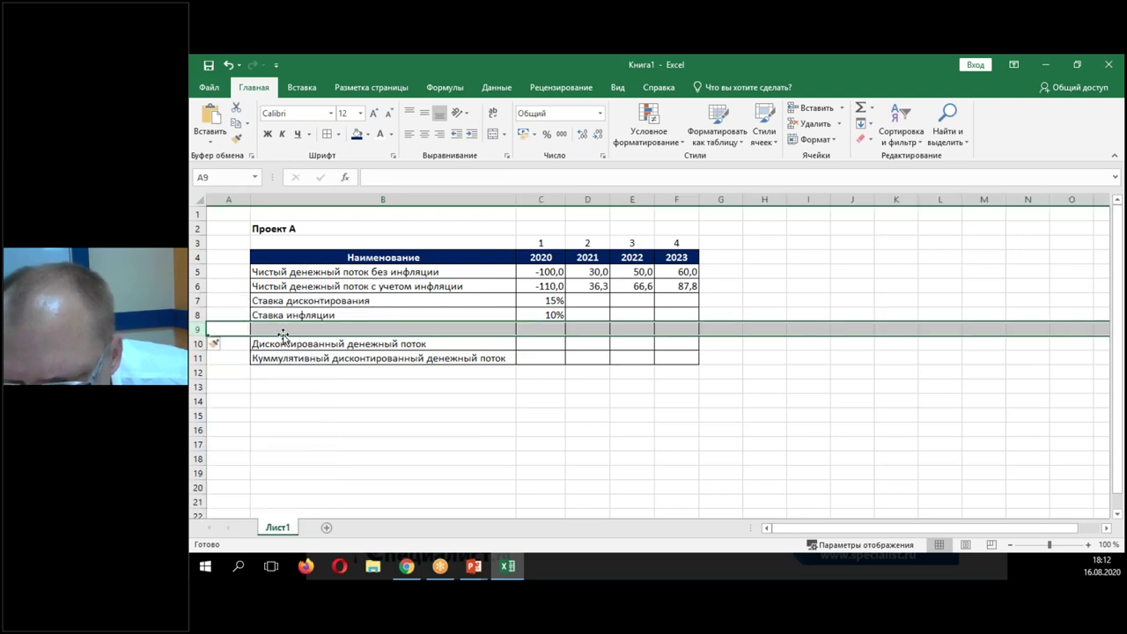
click(283, 330)
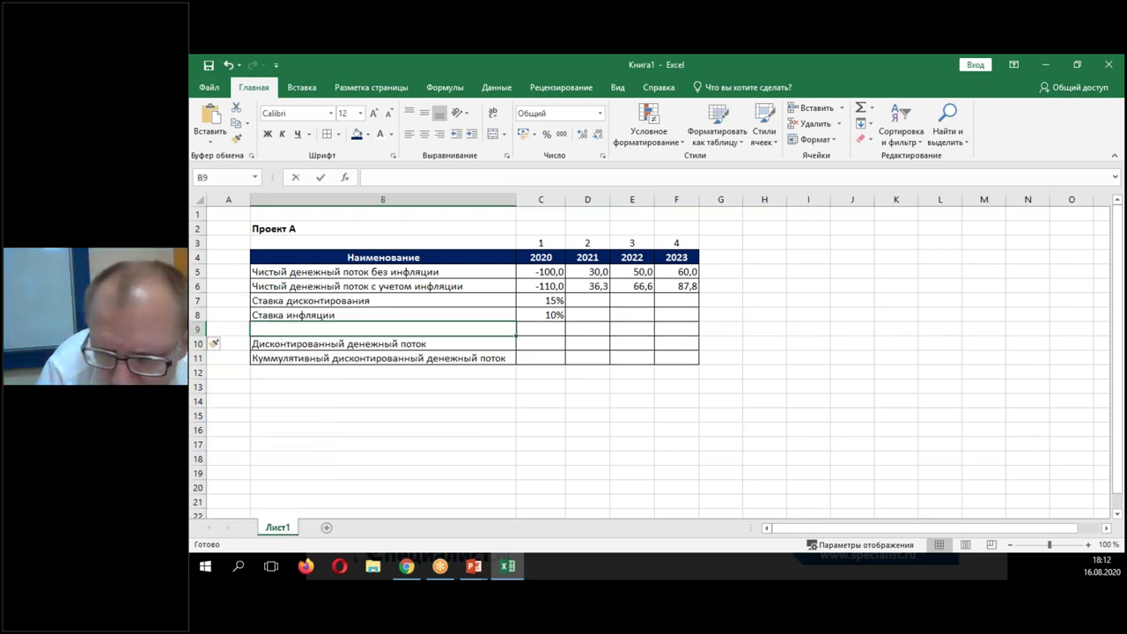
text(К дисконтирования)
key(Tab)
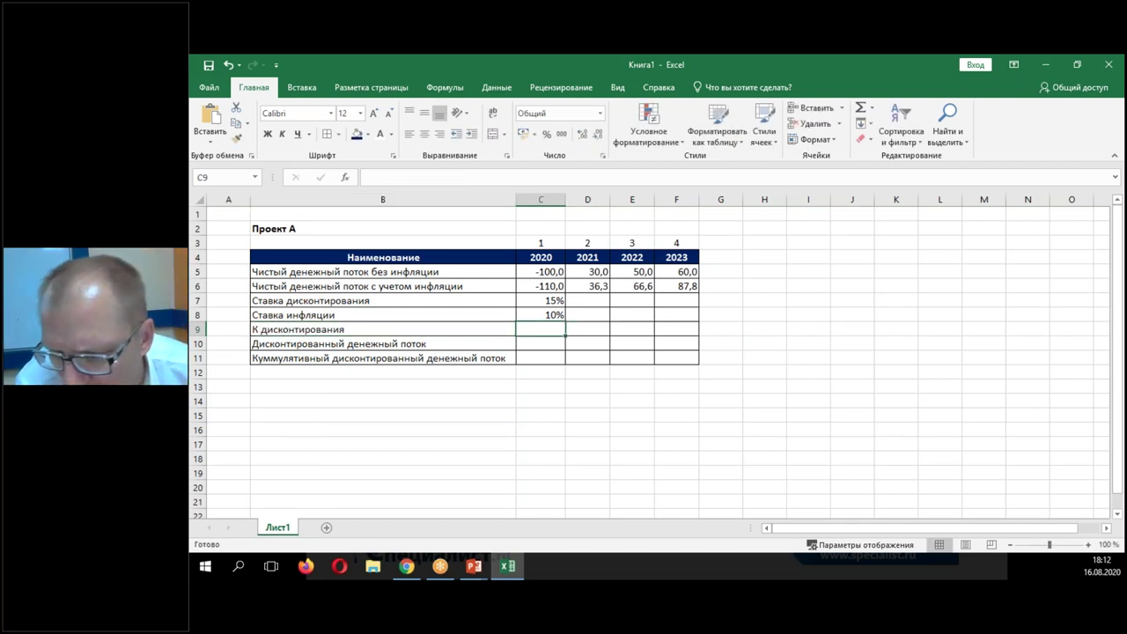
Enter the discount factor formula =1/(1+$C$7)^C3 in cell C9.
text(=1/(1+)
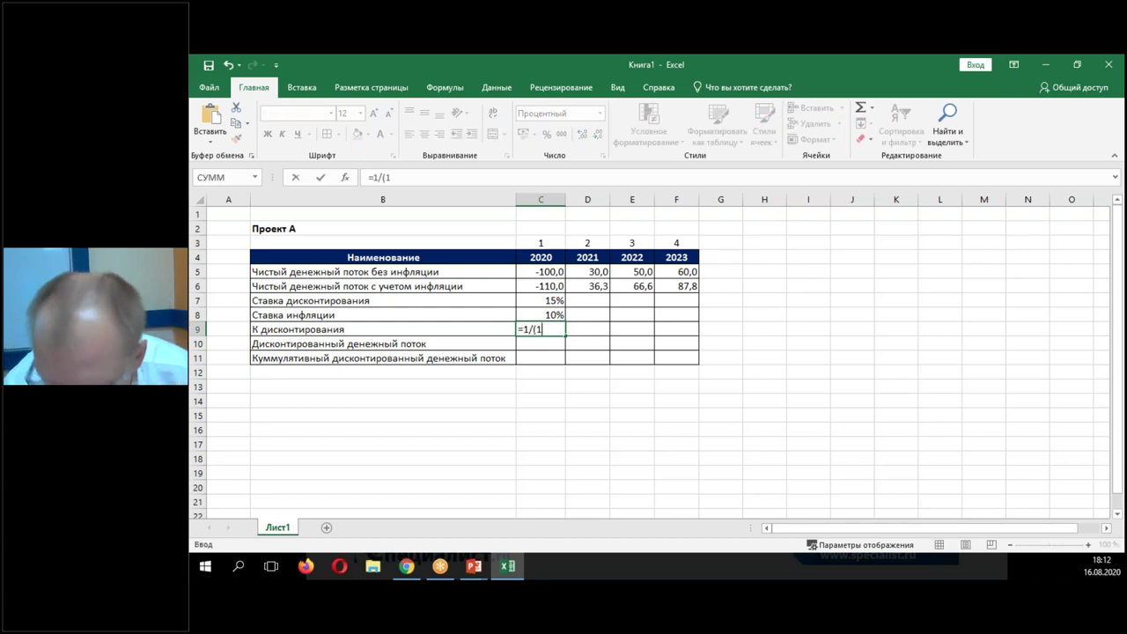
click(544, 300)
text())
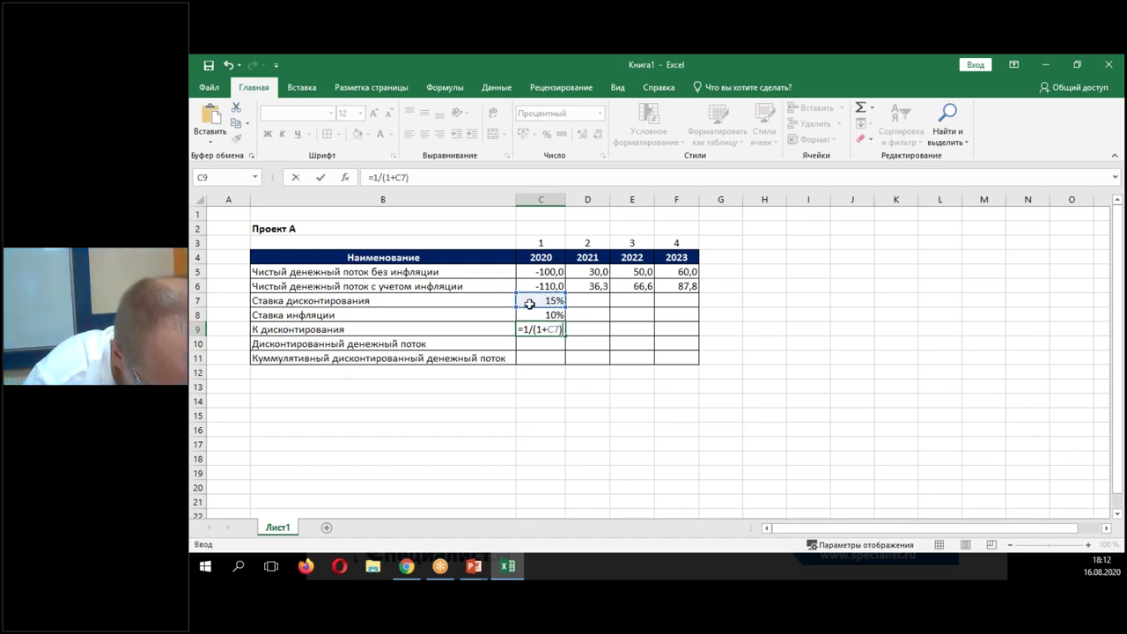
text(;)
key(BackSpace)
text(^)
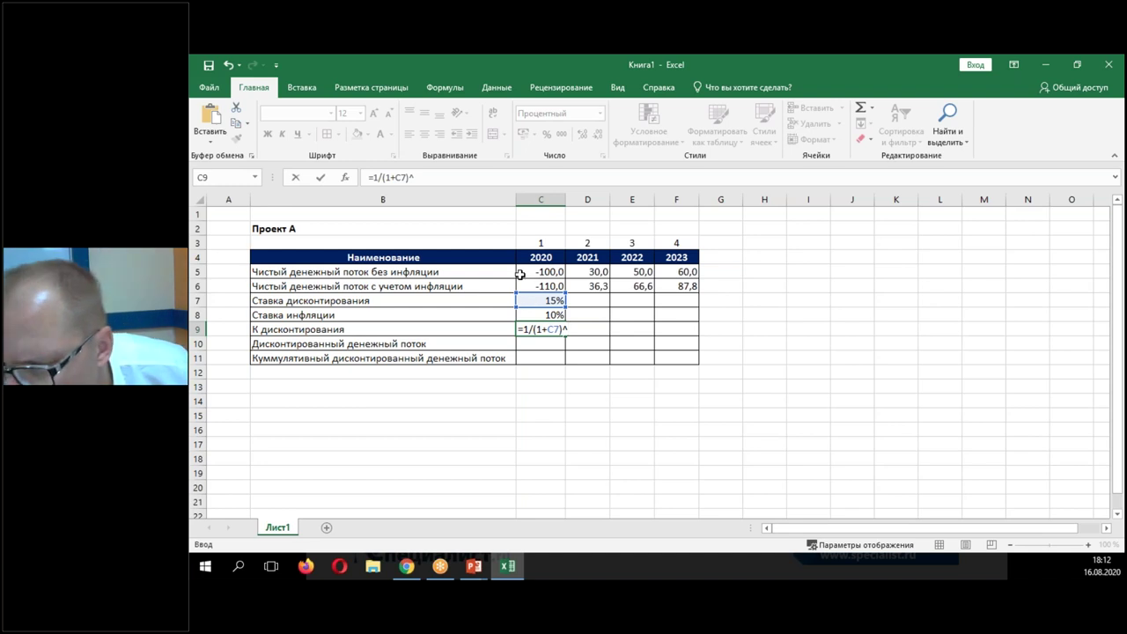
click(546, 243)
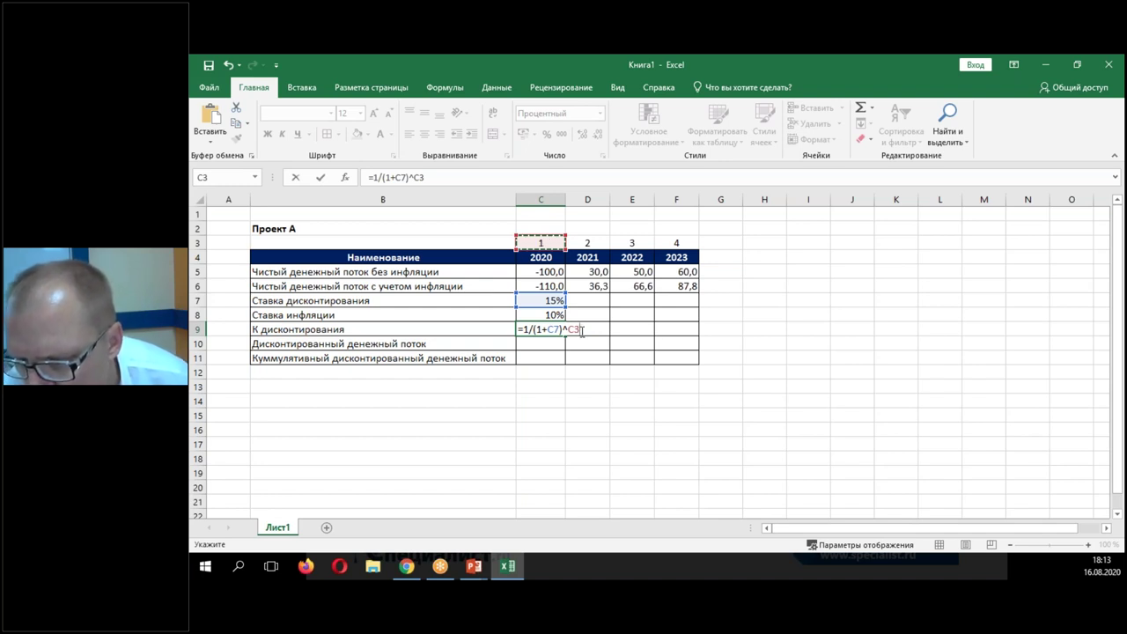
click(546, 329)
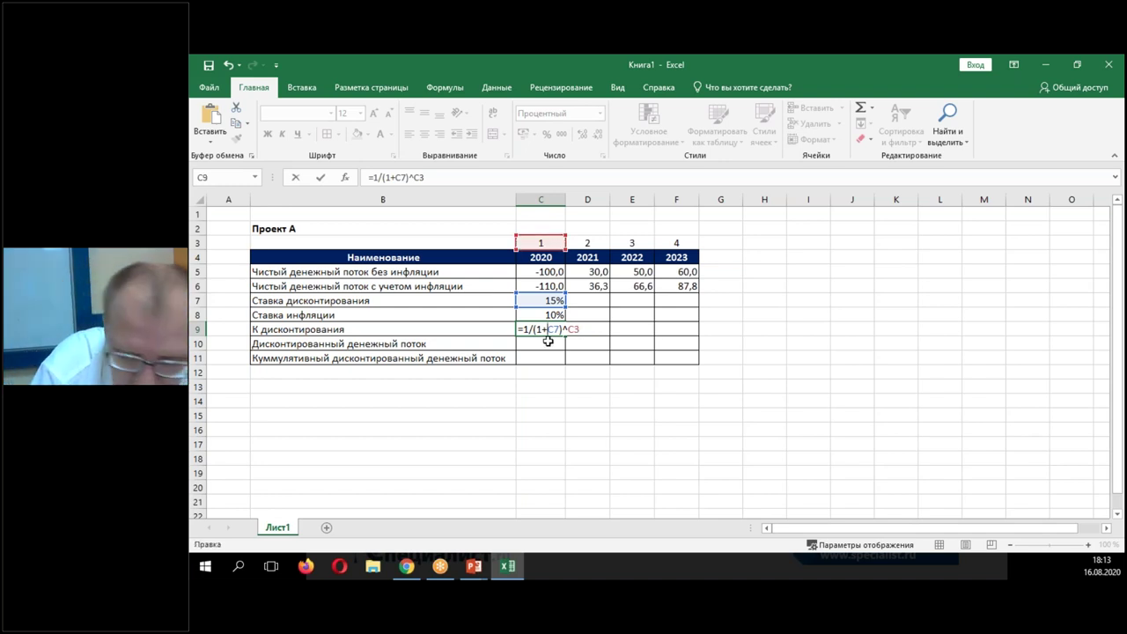
text($)
key(Right)
text($)
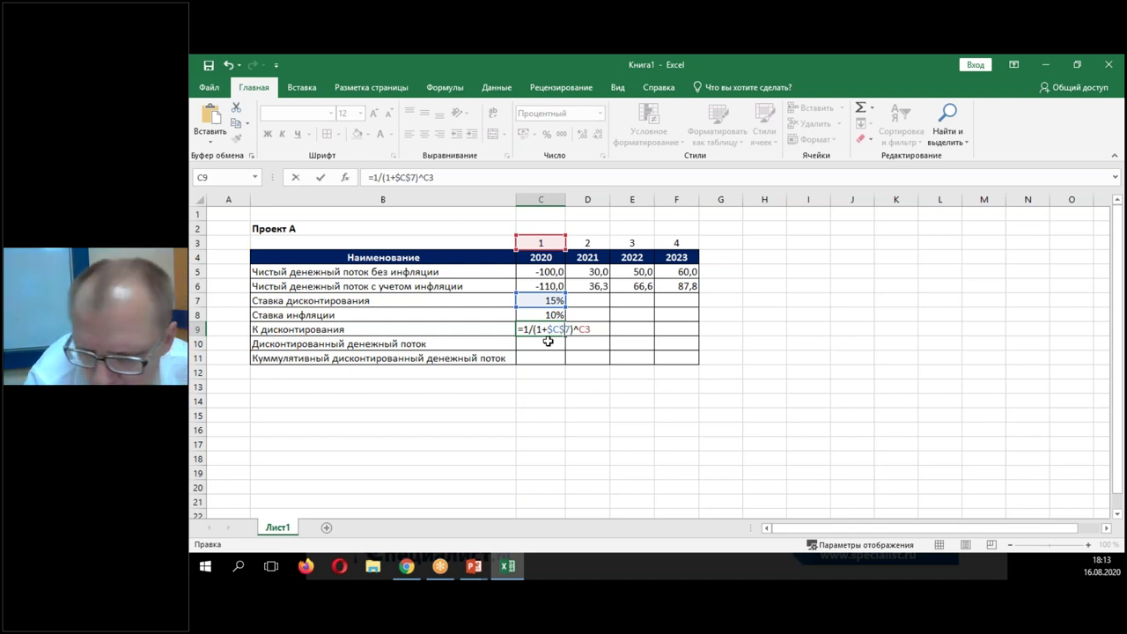
key(ctrl+Return)
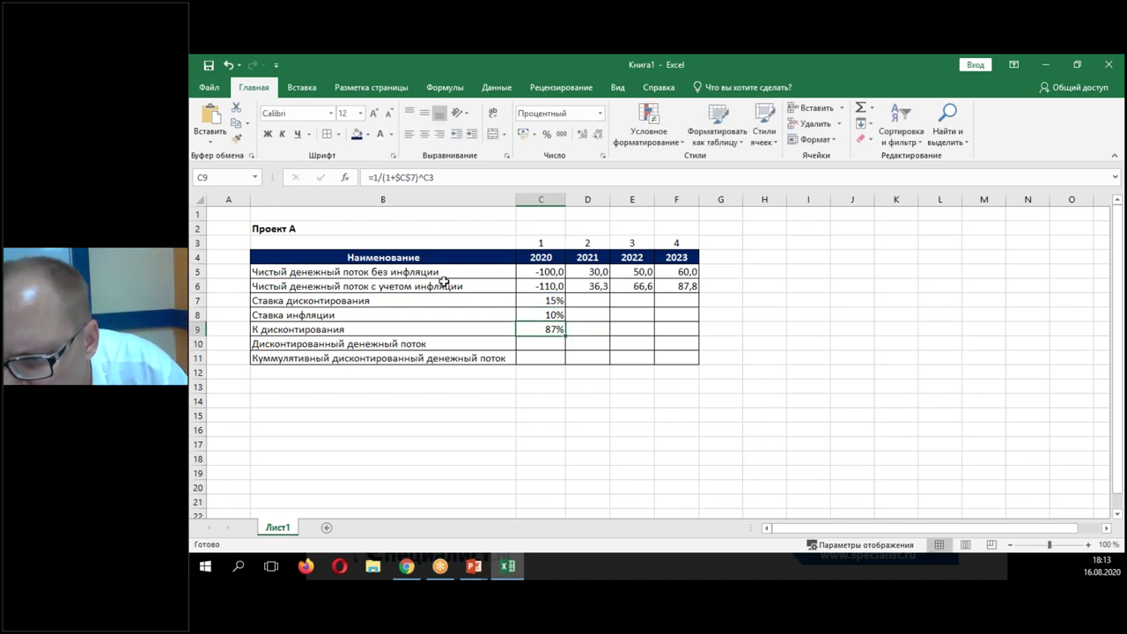
Change the format of cell C9 from percentage to number with four decimal places.
right_click(547, 328)
click(611, 490)
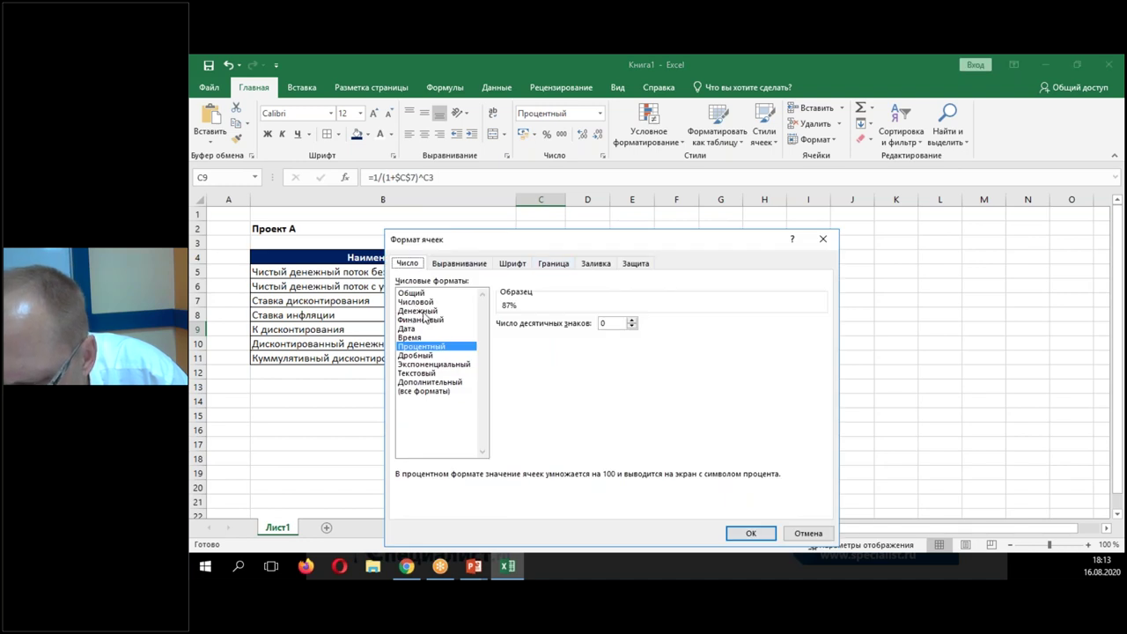
click(751, 532)
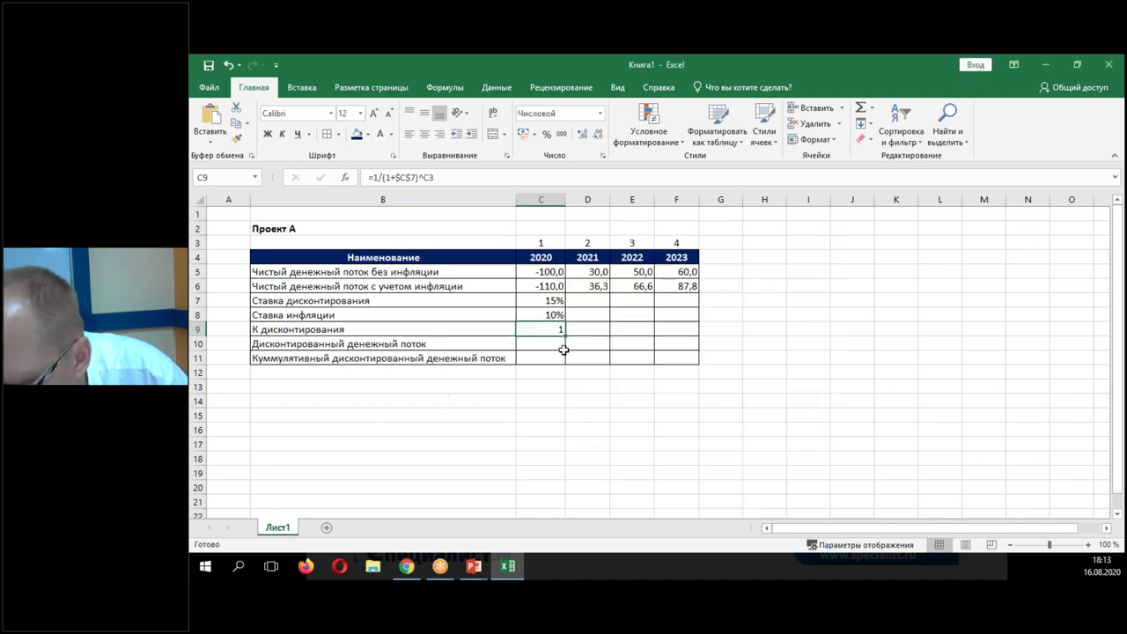
click(582, 135)
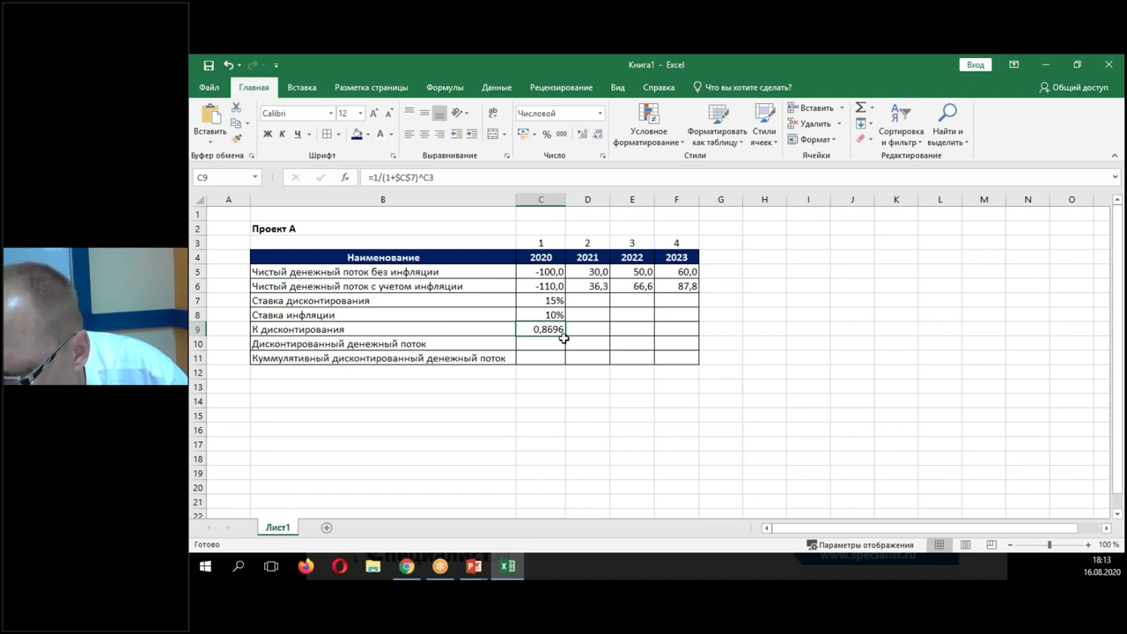
Fill the discount factor formula from C9 across D9 to F9 and check the copied formulas.
drag(564, 336, 687, 344)
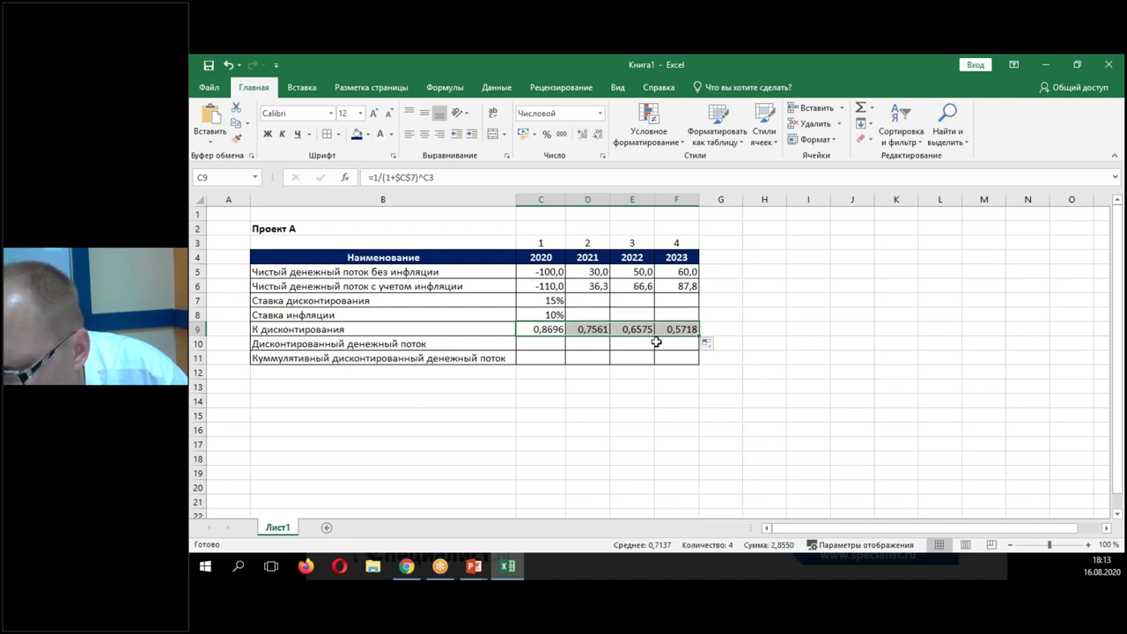
click(548, 330)
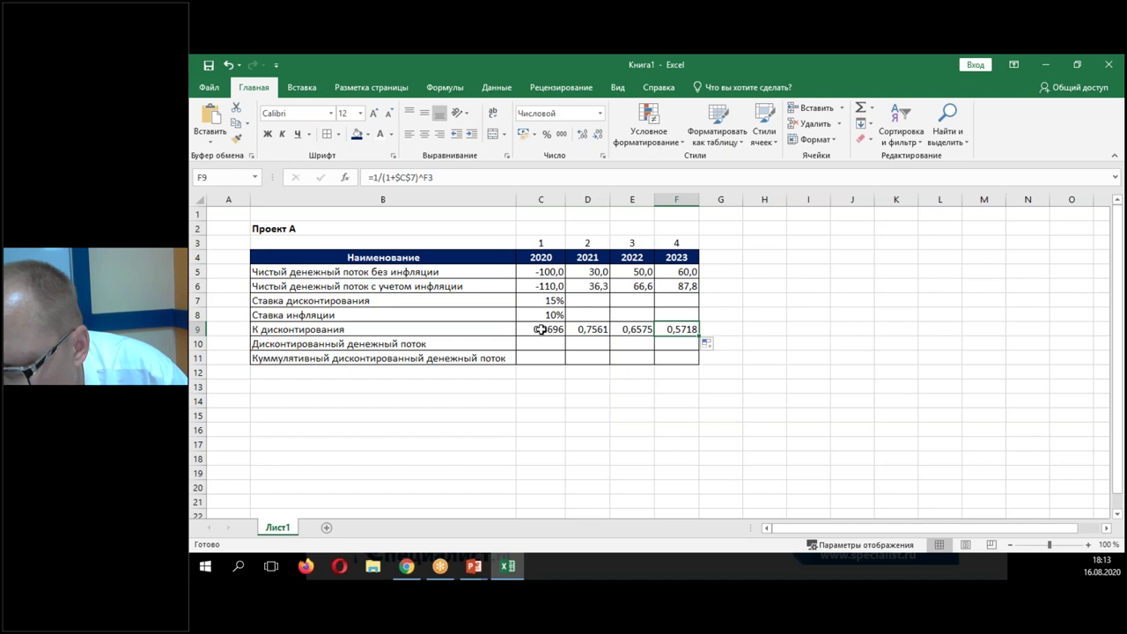
key(Right)
key(Right)
key(Right)
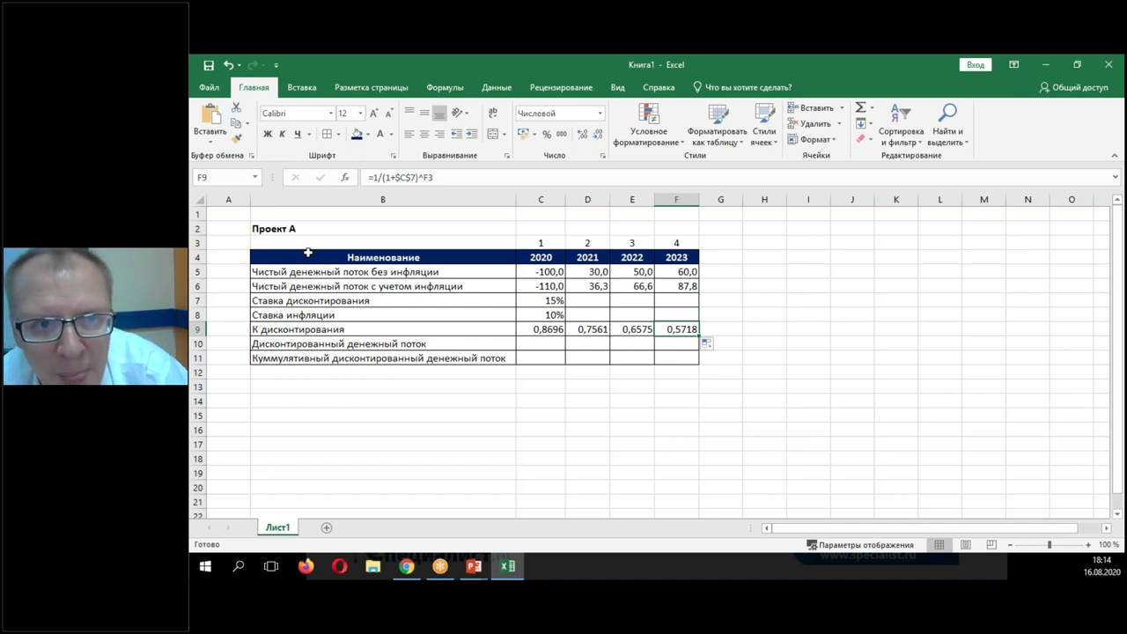
Enter the formula =C6*C9 in cell C10 for the 2020 discounted cash flow.
click(544, 343)
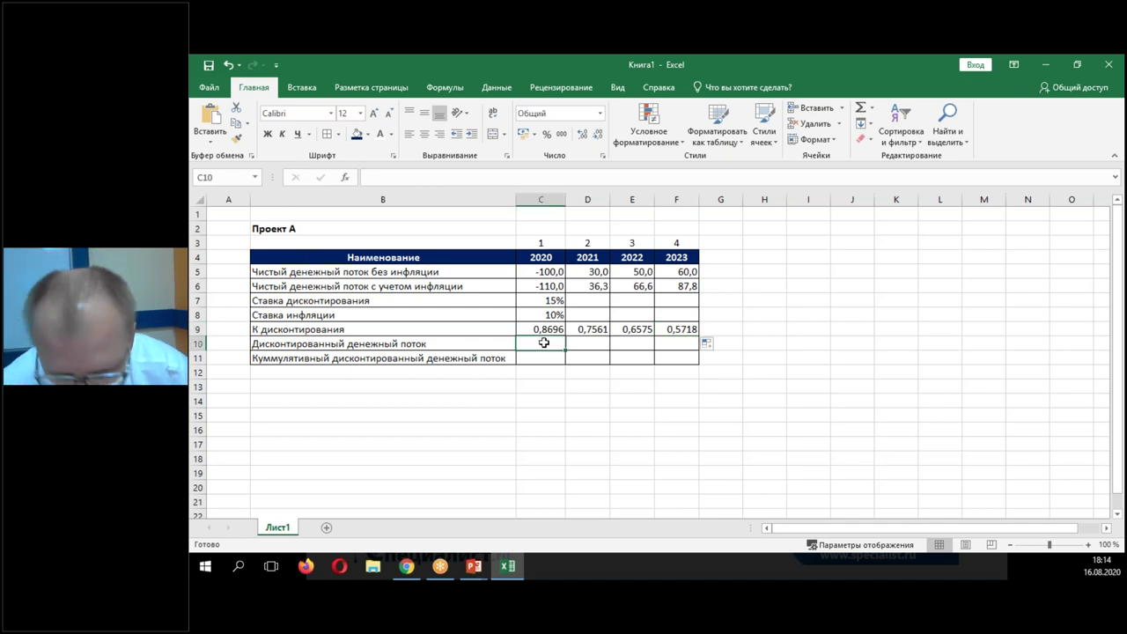
text(=)
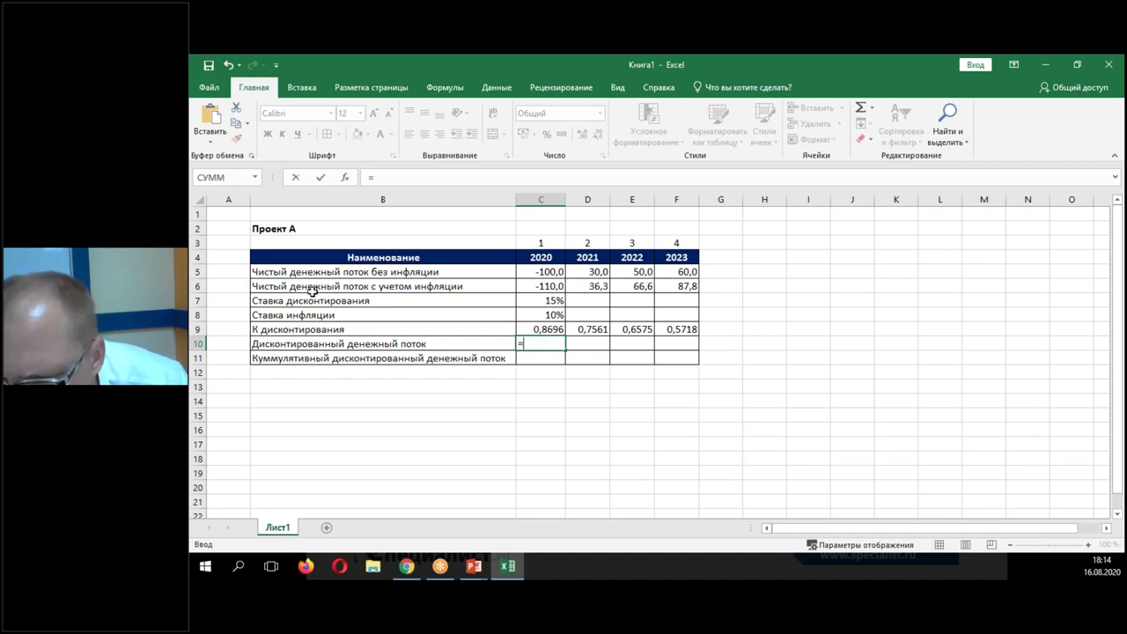
click(547, 287)
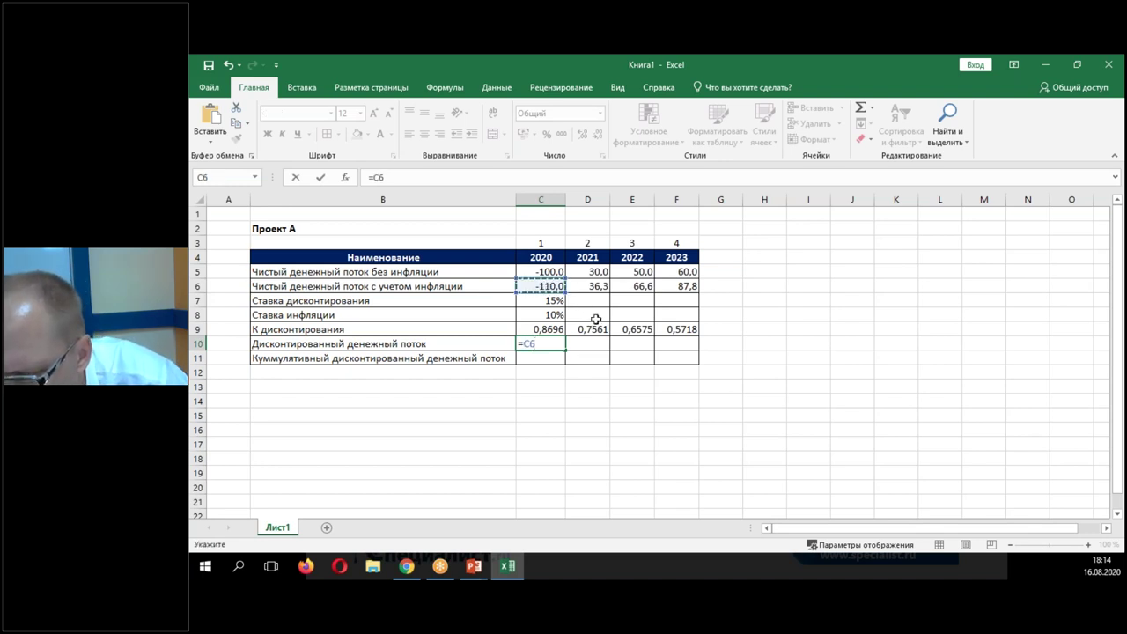
text(*)
click(549, 329)
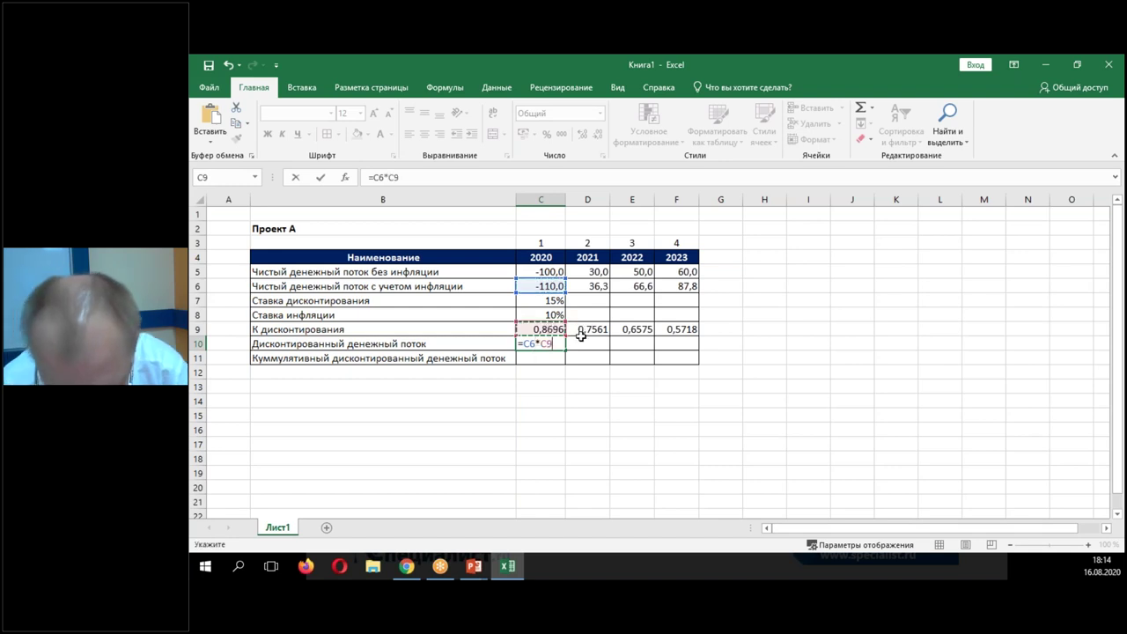
key(Return)
Fill the discounted cash flow formula from C10 across to F10 and format C10:F10 with one decimal place.
key(Up)
drag(565, 350, 689, 361)
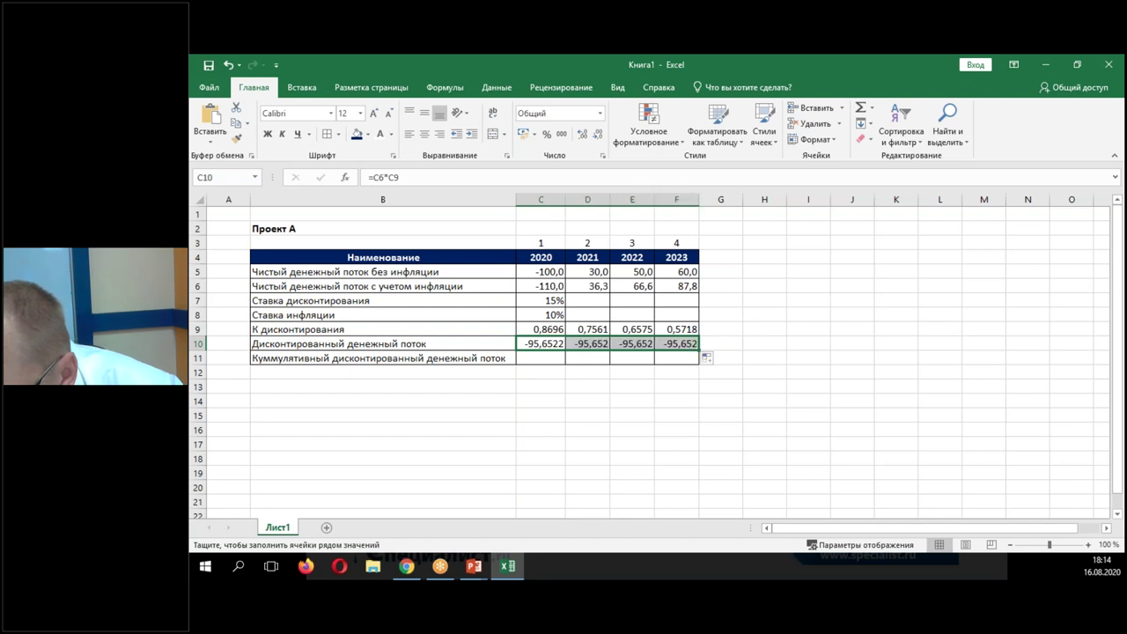
drag(545, 346, 676, 345)
click(599, 134)
click(599, 134)
click(600, 134)
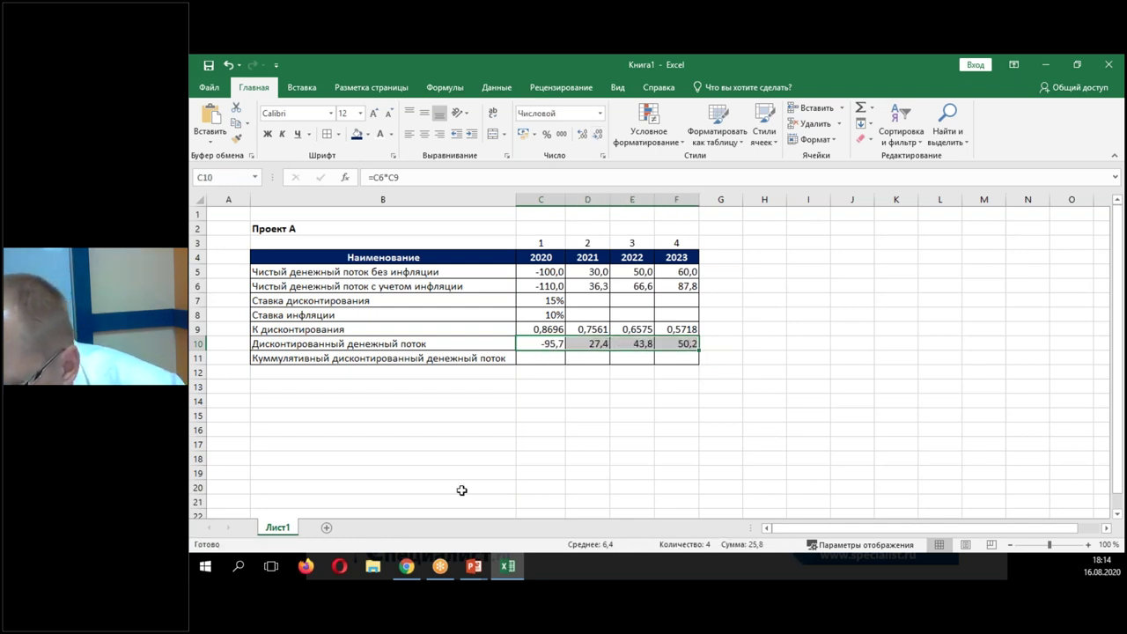
Enter =C10 in cell C11 as the first cumulative discounted cash flow.
click(551, 354)
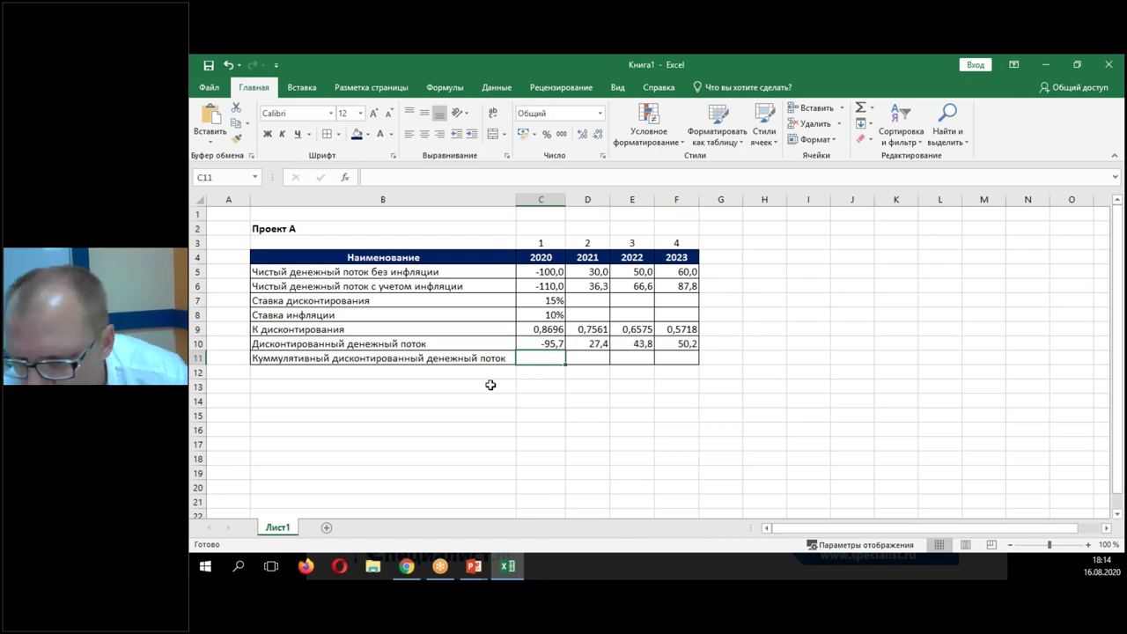
text(=)
click(553, 344)
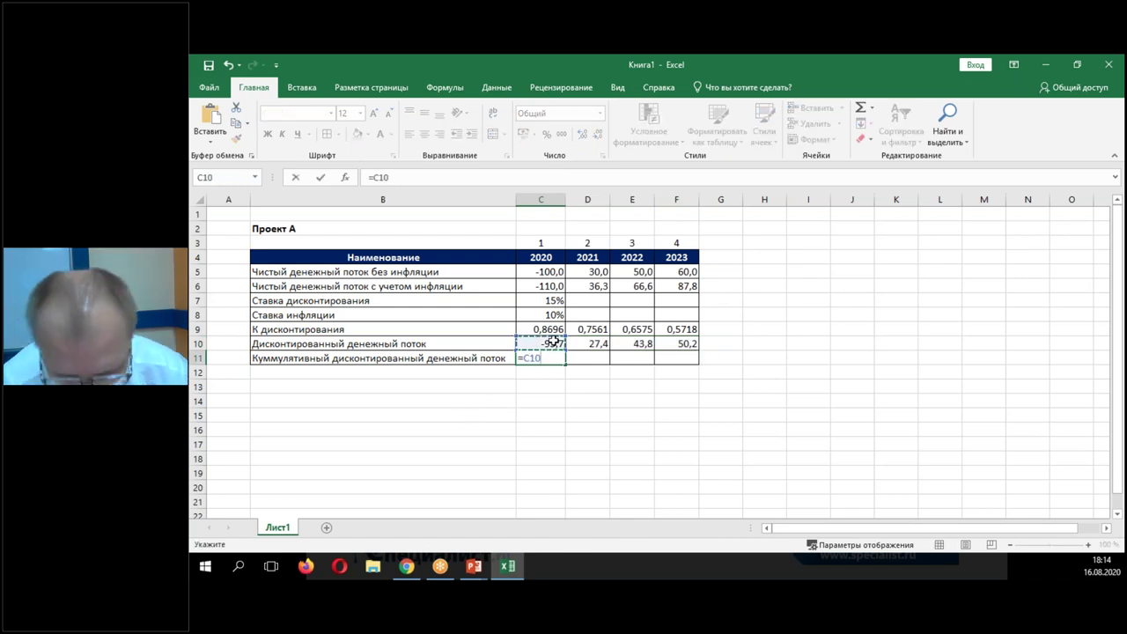
key(Tab)
Enter the cumulative formula =C11+D10 in cell D11 and fill it across to F11.
text(=)
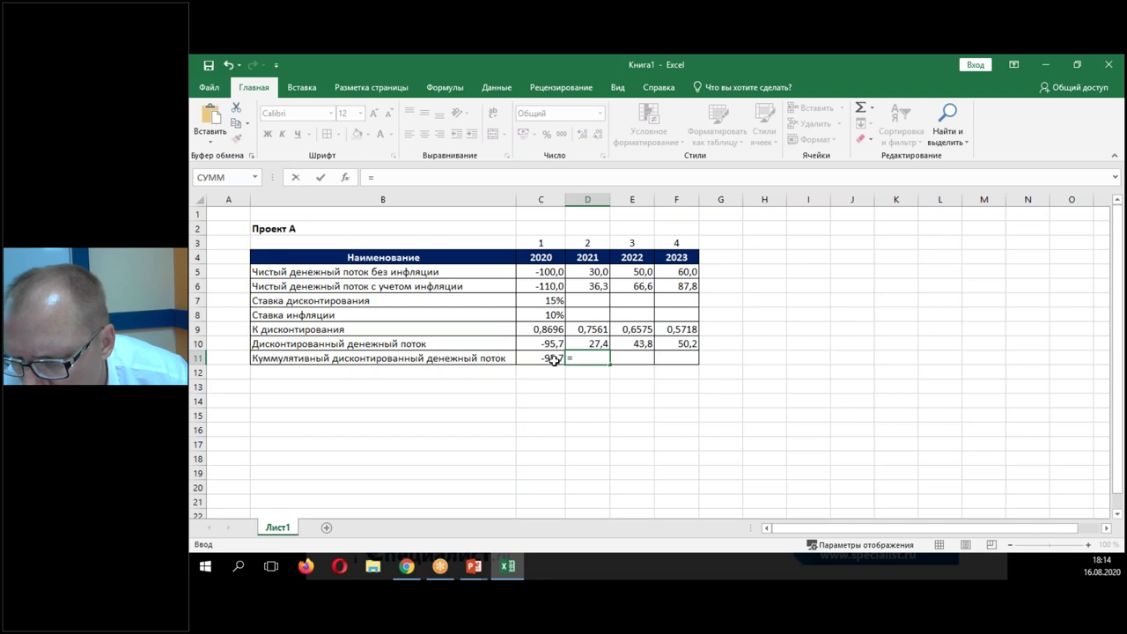
click(553, 360)
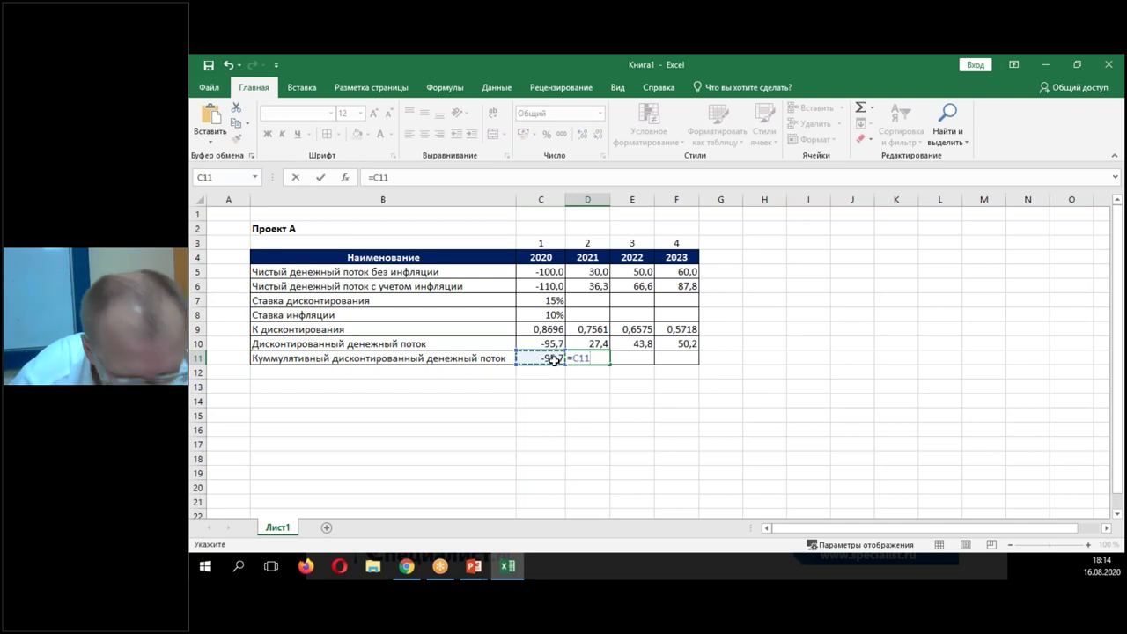
text(+)
click(593, 343)
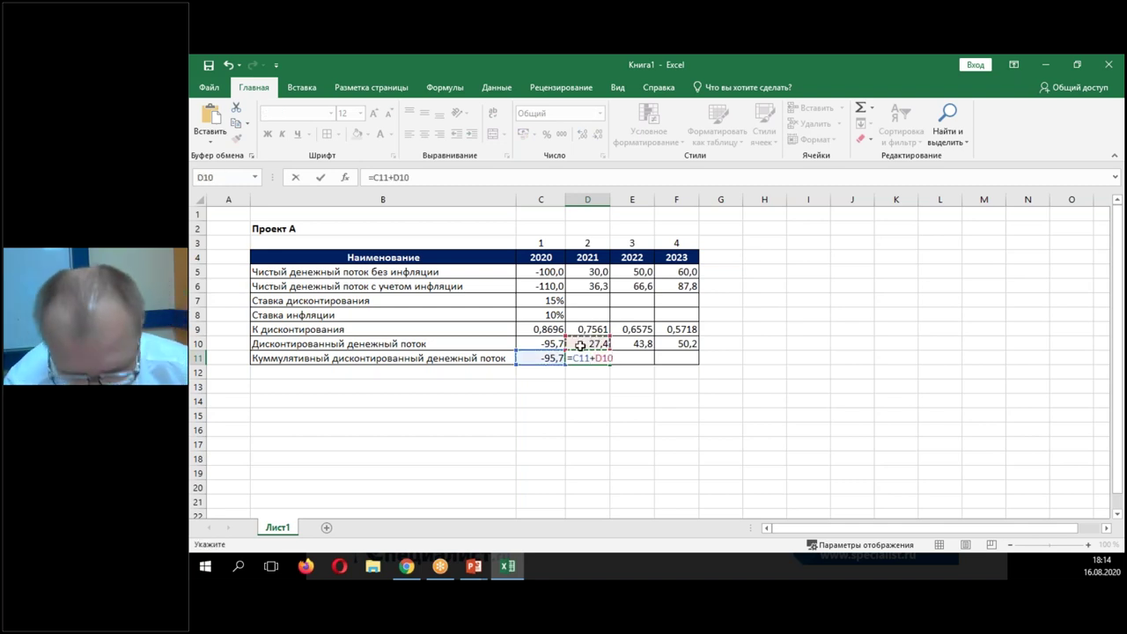
key(ctrl+Return)
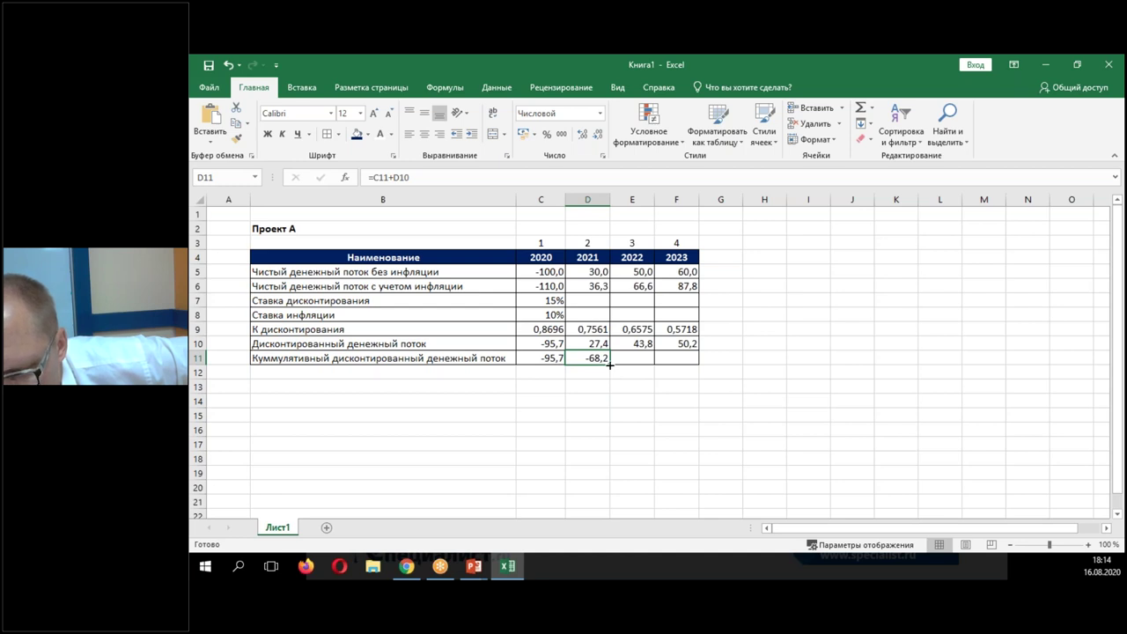
drag(608, 363, 683, 366)
Label cell B13 "NPV" and enter =F11 in C13 to bring in the final cumulative discounted cash flow.
click(306, 375)
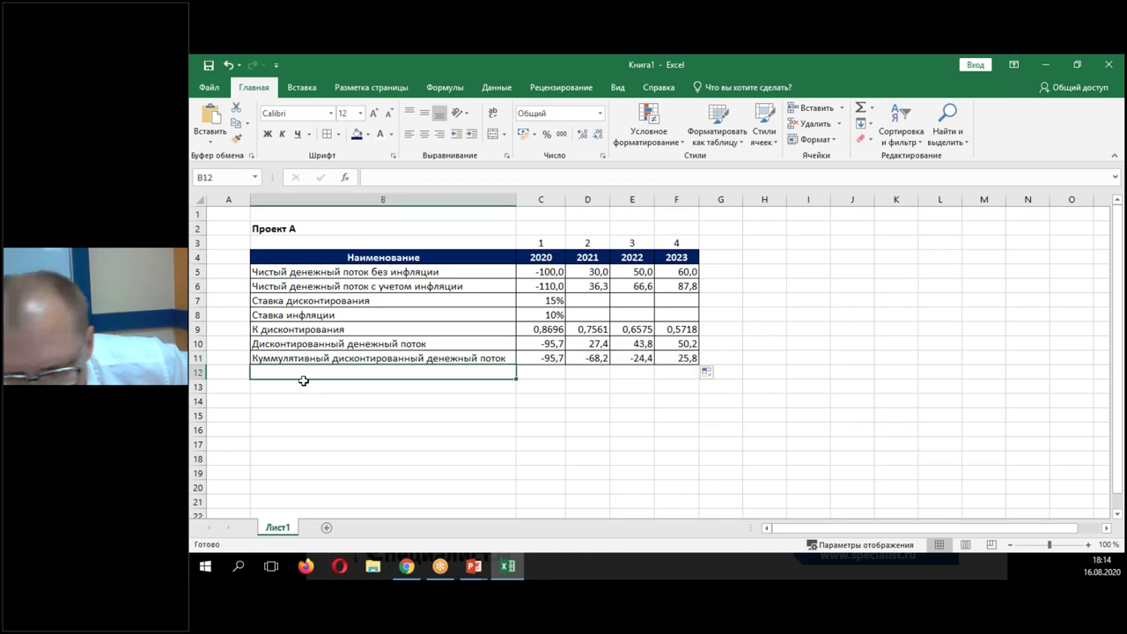
click(286, 390)
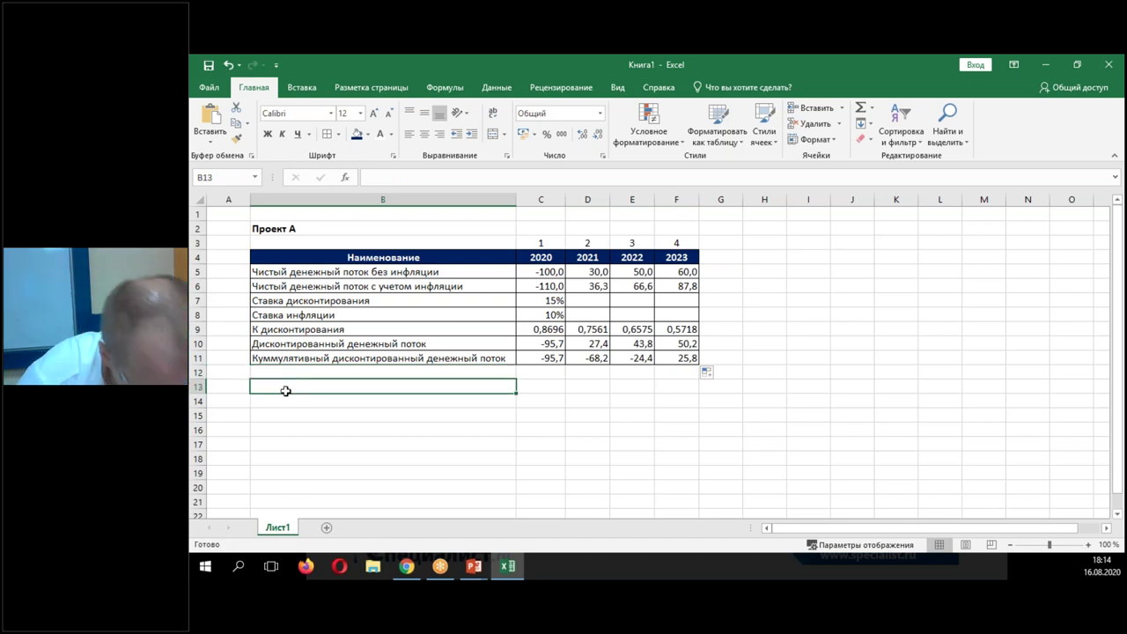
text(NPV)
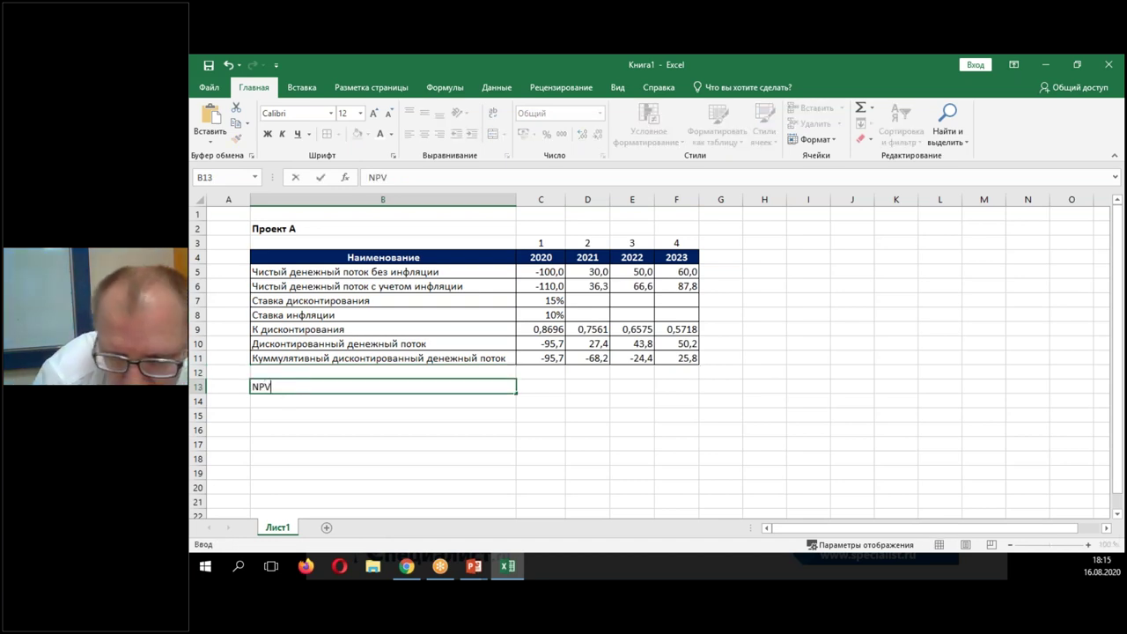
key(Return)
key(Up)
key(Right)
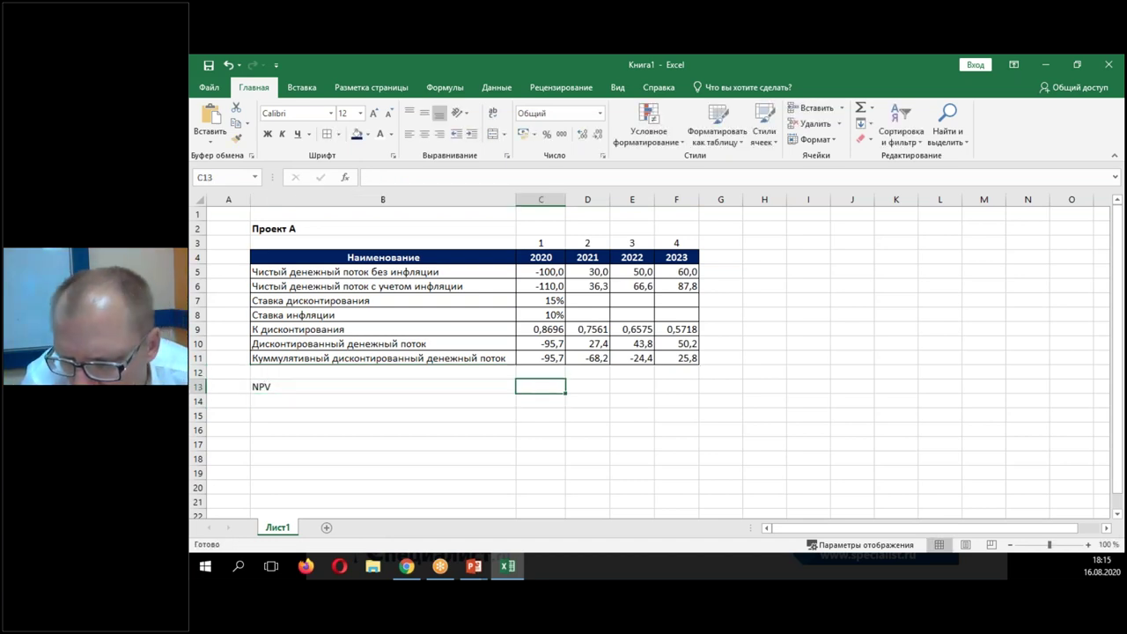
text(=)
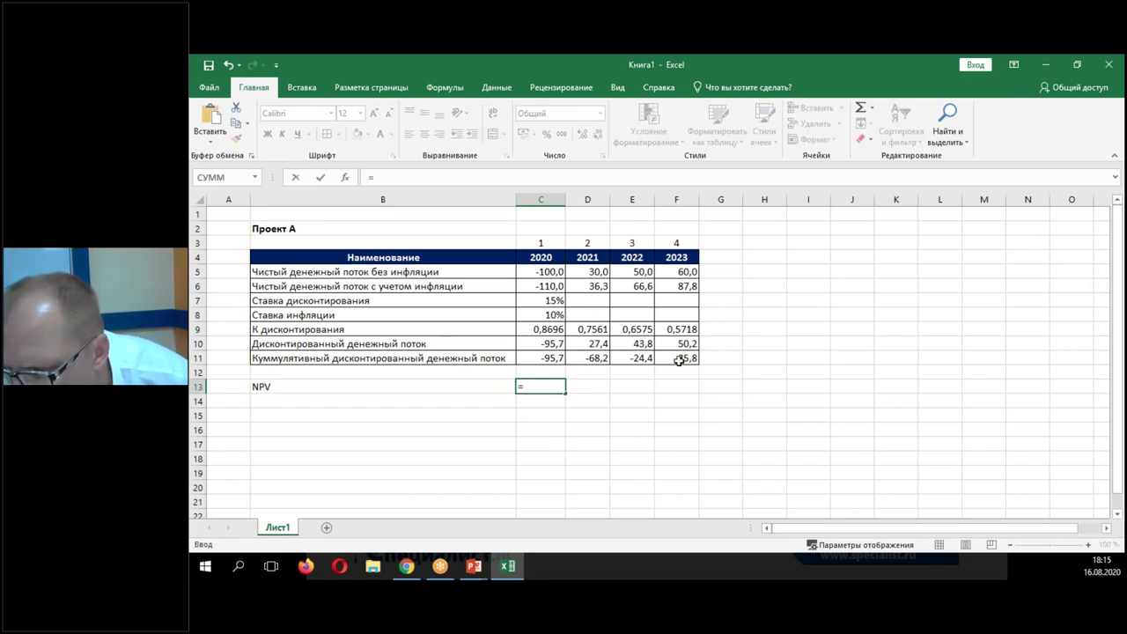
click(671, 359)
key(Return)
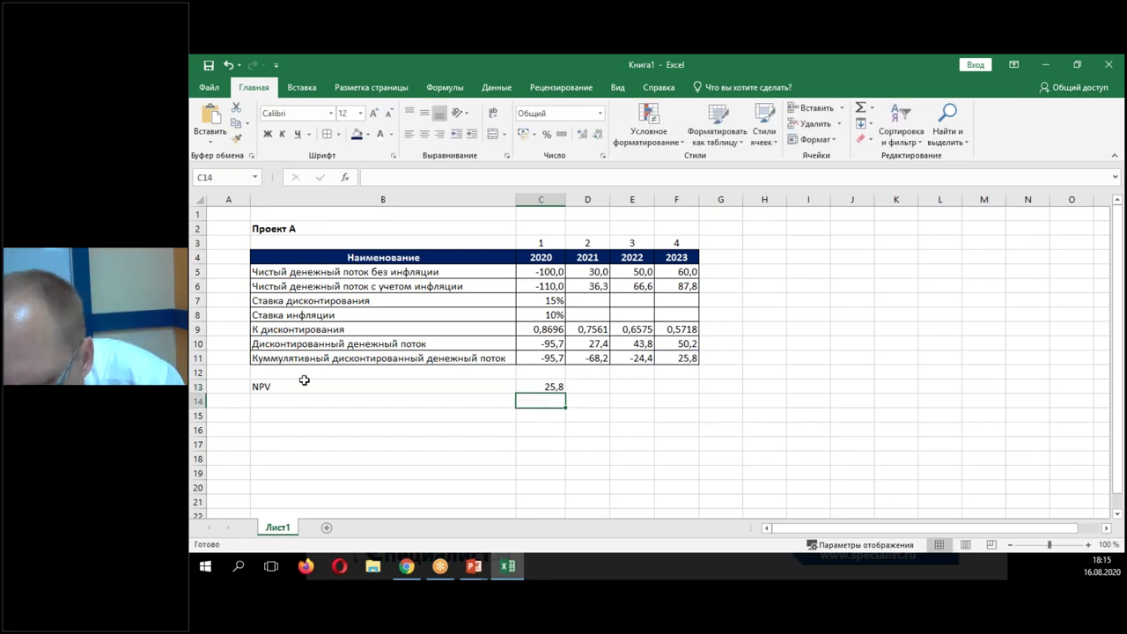
Format the NPV label and value in B13:C13 as bold, red, 14-point text.
drag(303, 385, 528, 385)
click(267, 134)
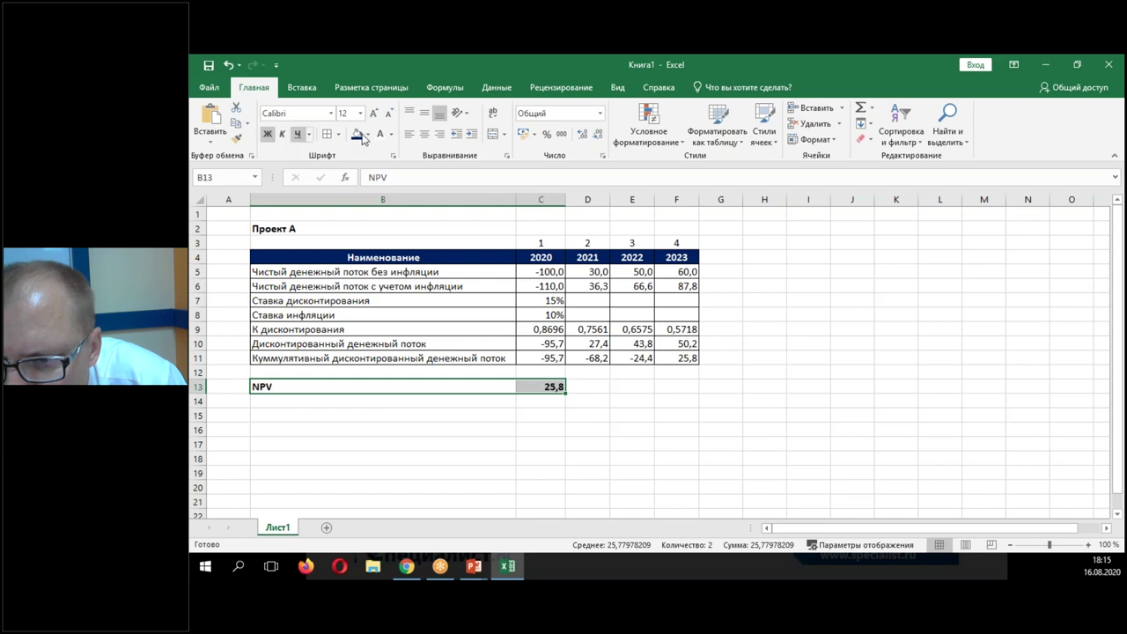
click(391, 134)
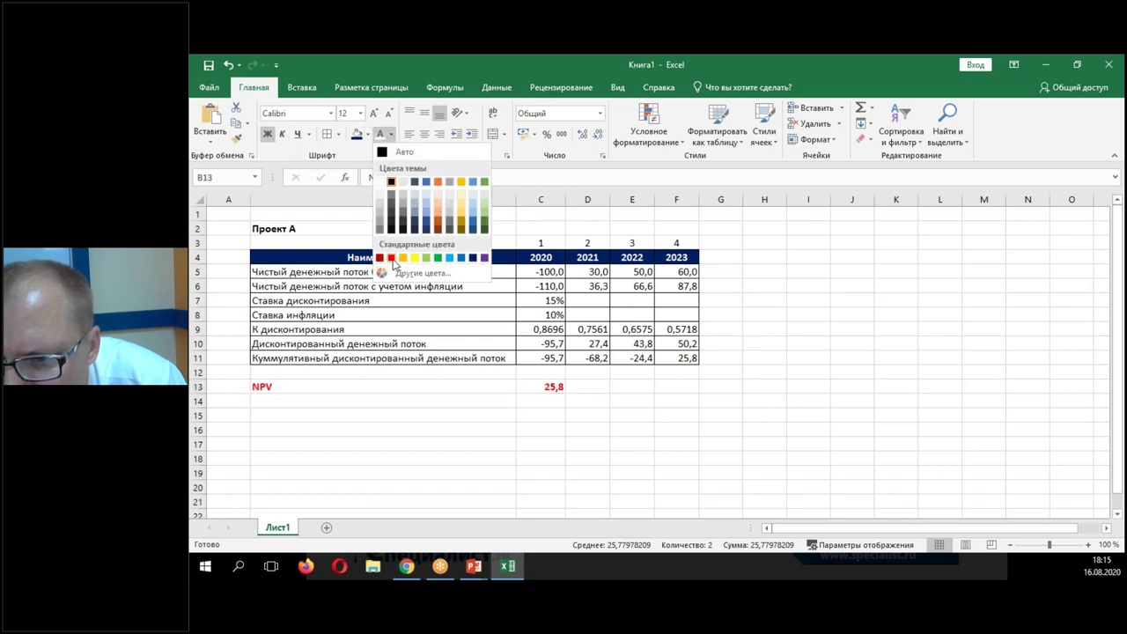
click(391, 257)
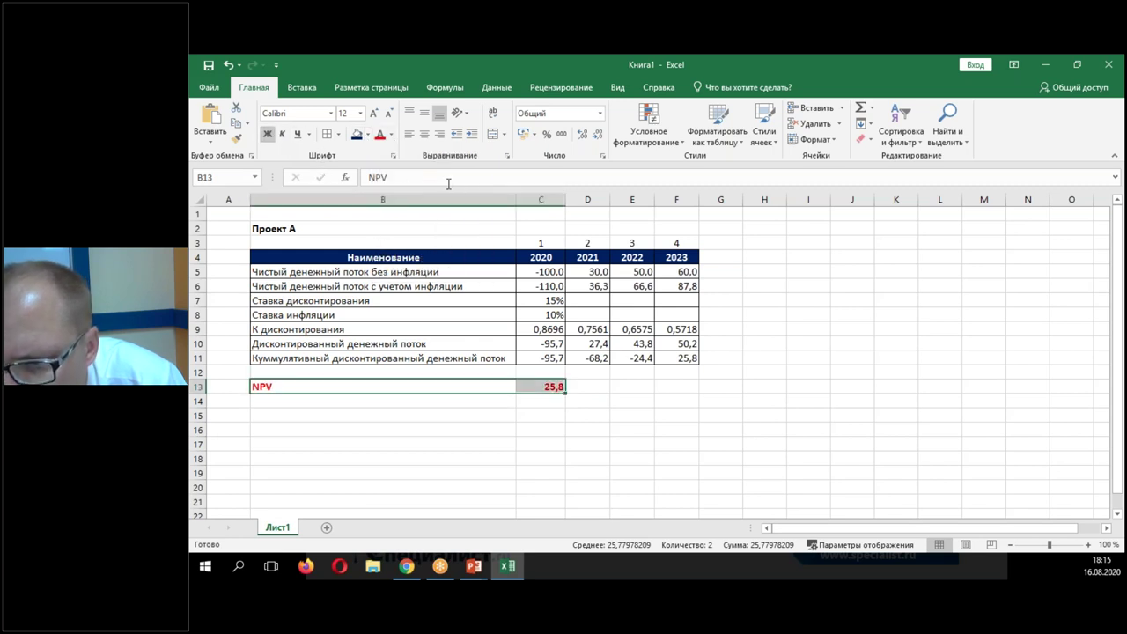
click(360, 113)
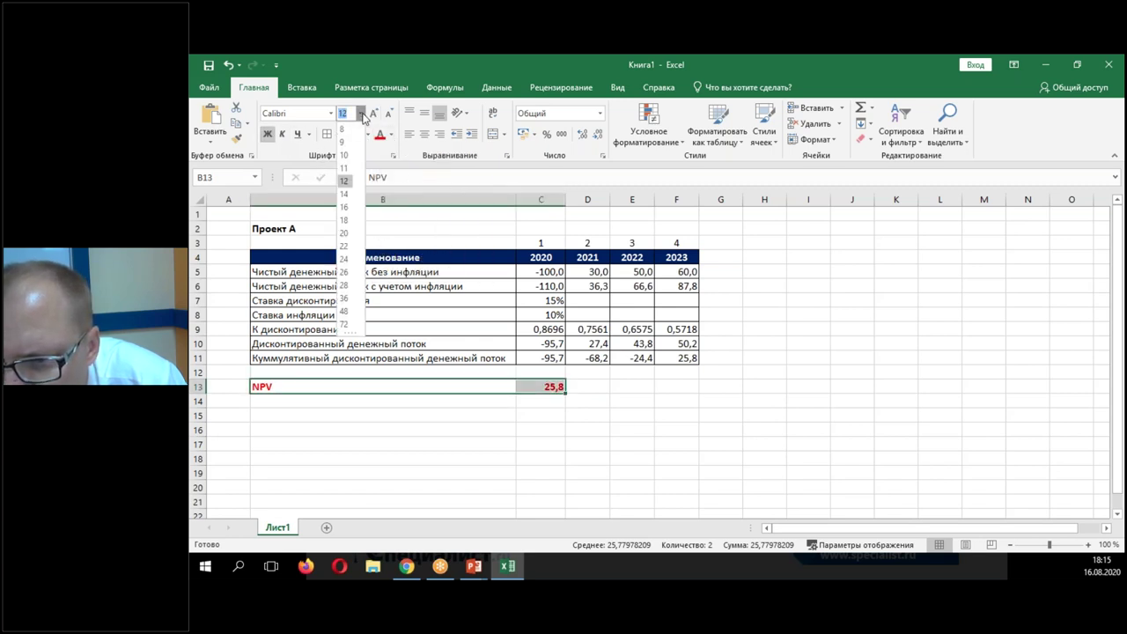
click(344, 194)
click(508, 443)
click(546, 388)
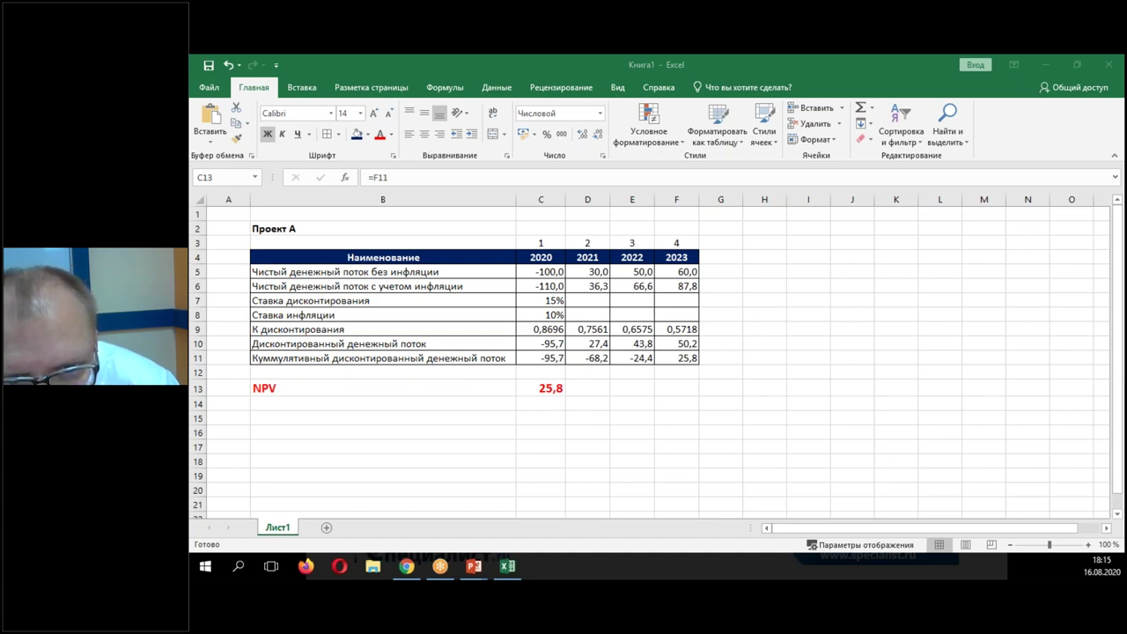
Extend the table title in B2 to read "Проект А с учетом инфляции".
click(315, 231)
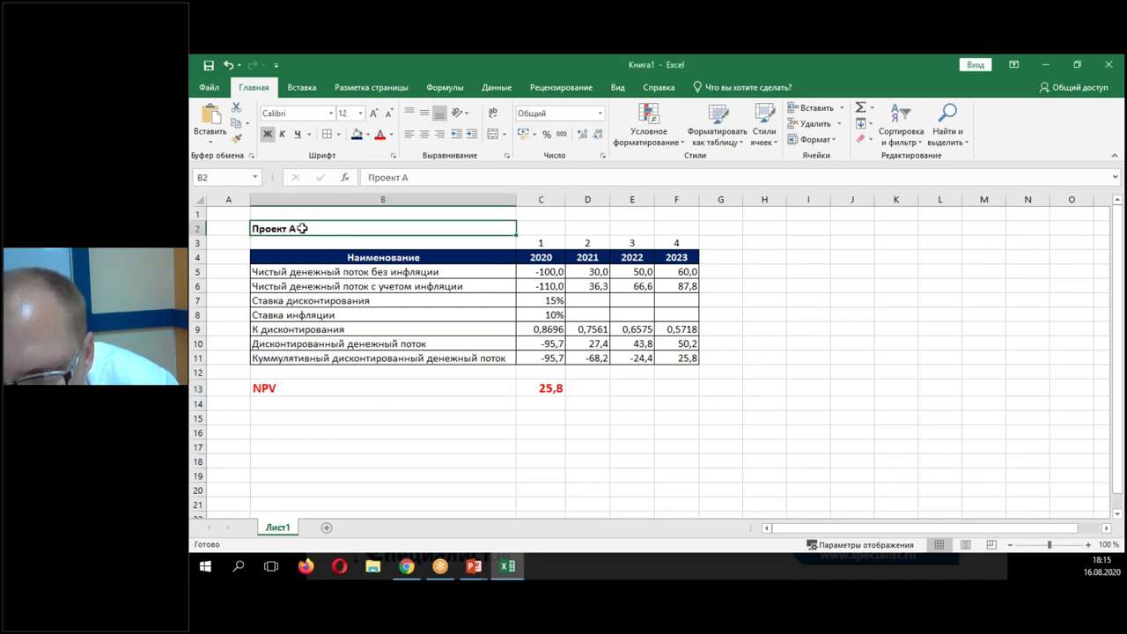
double_click(301, 228)
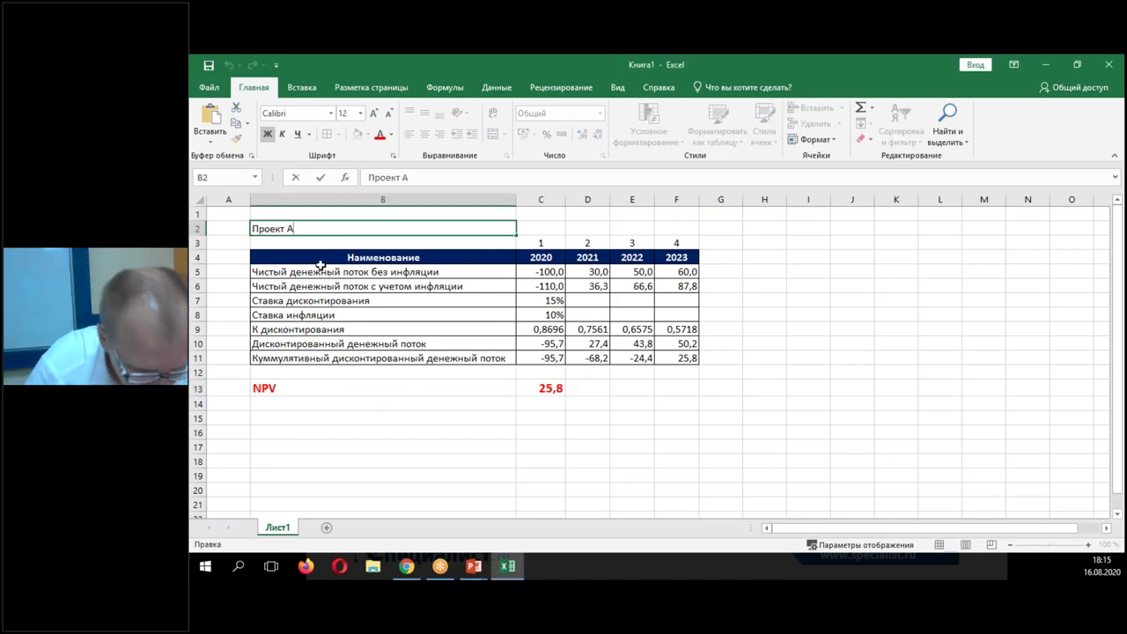
text(с)
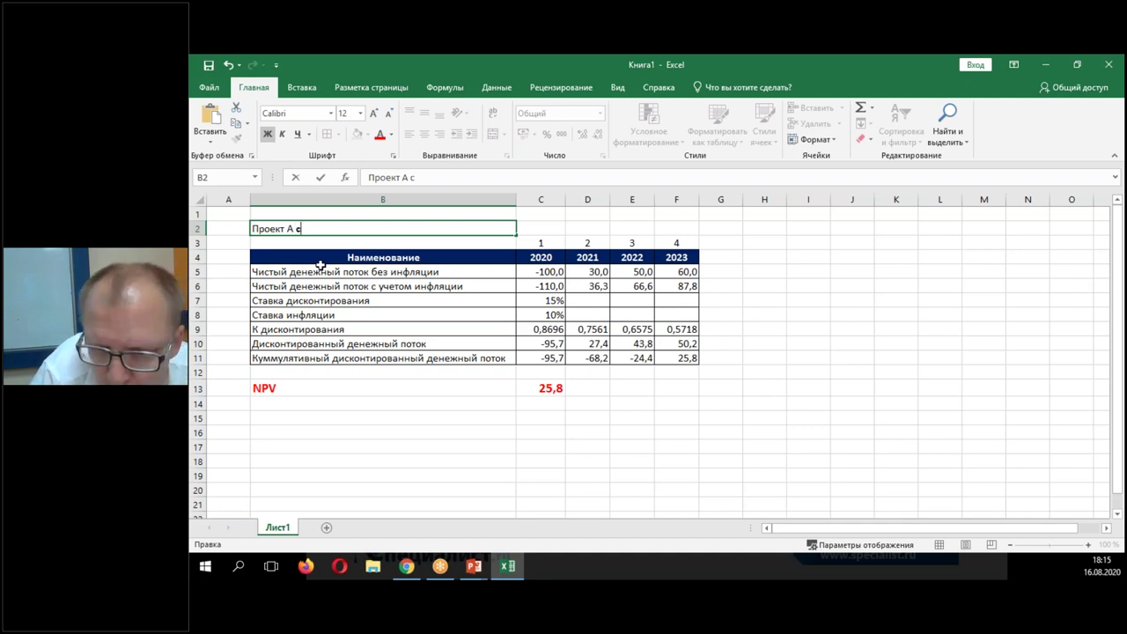
text( учетом инфл)
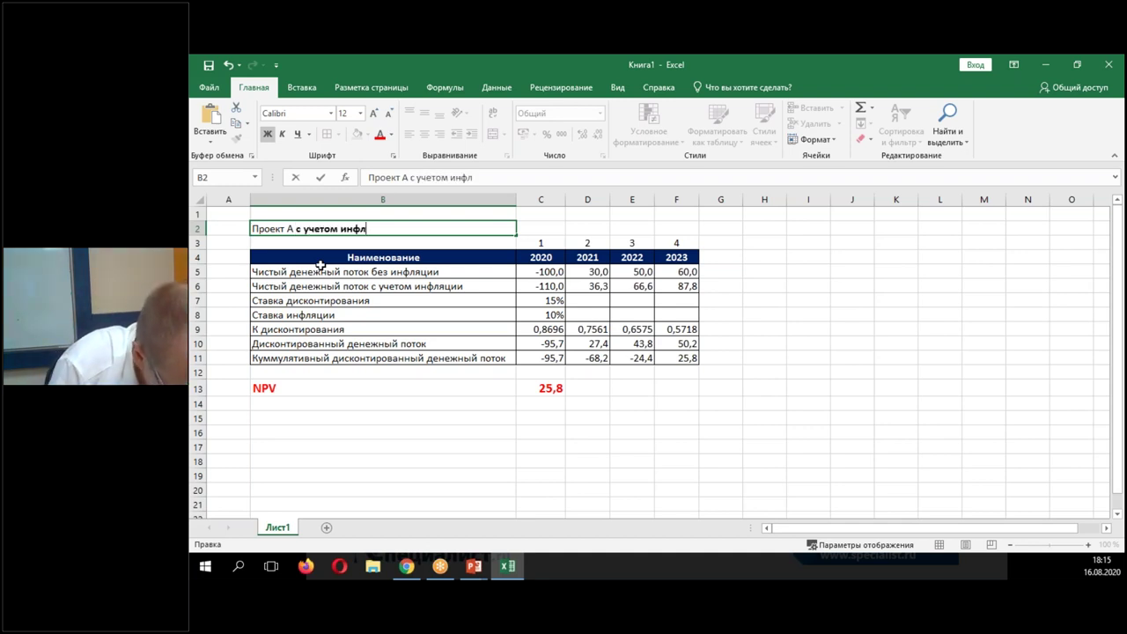
text(яцм)
text(ии)
key(Return)
key(Up)
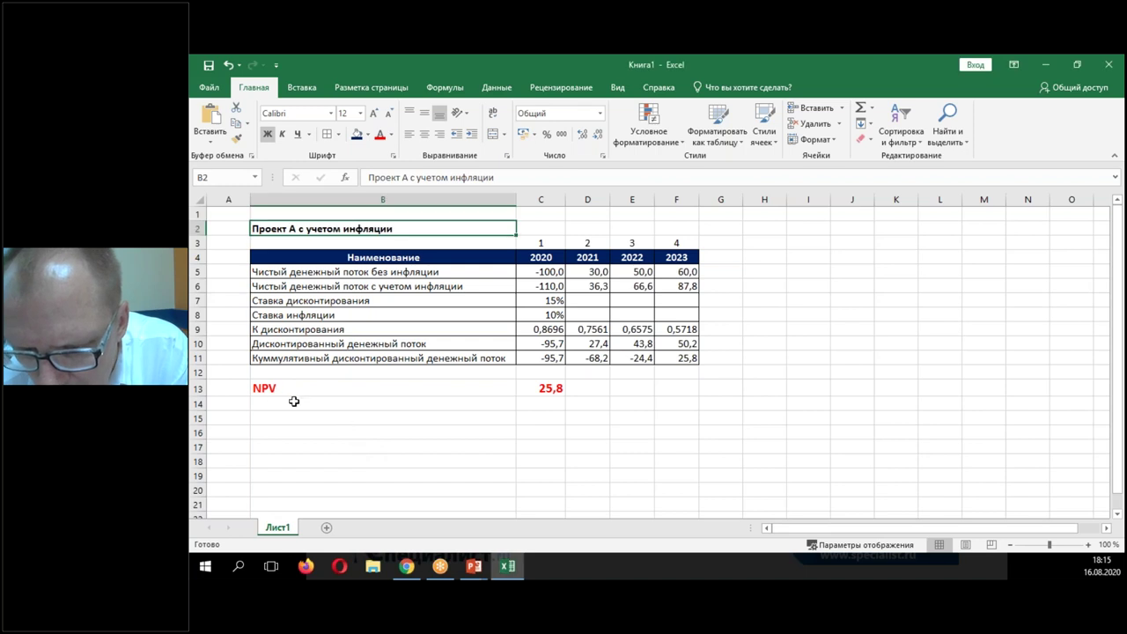
Reduce the height of empty row 12, and copy rows 2 to 13 to a new block starting at row 15.
drag(206, 381, 204, 369)
click(350, 393)
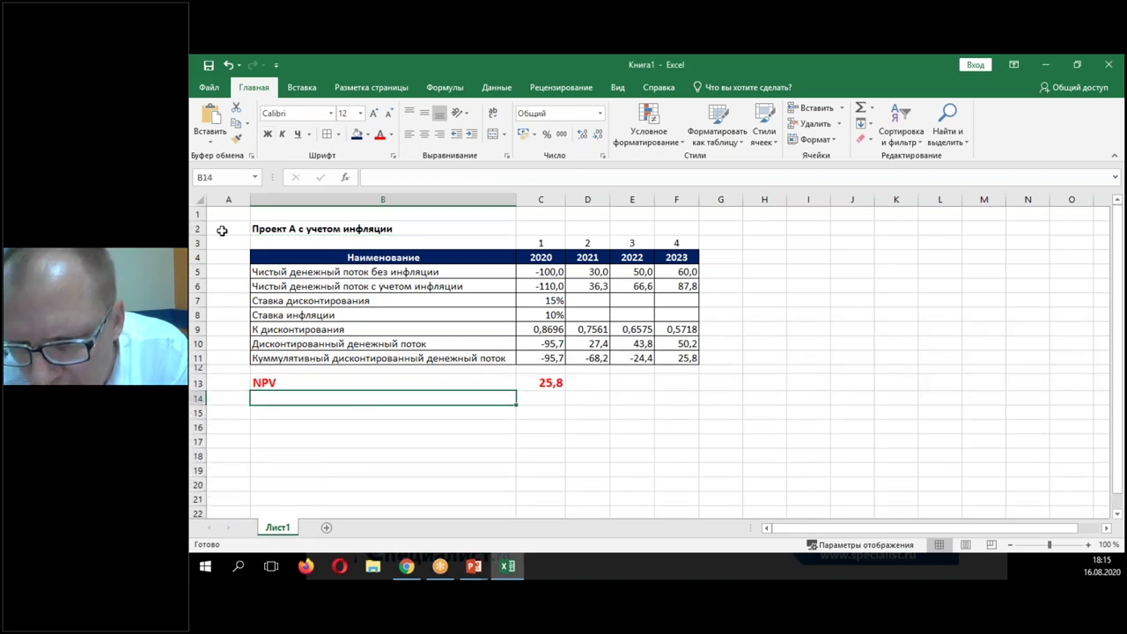
drag(204, 229, 205, 272)
drag(331, 282, 352, 380)
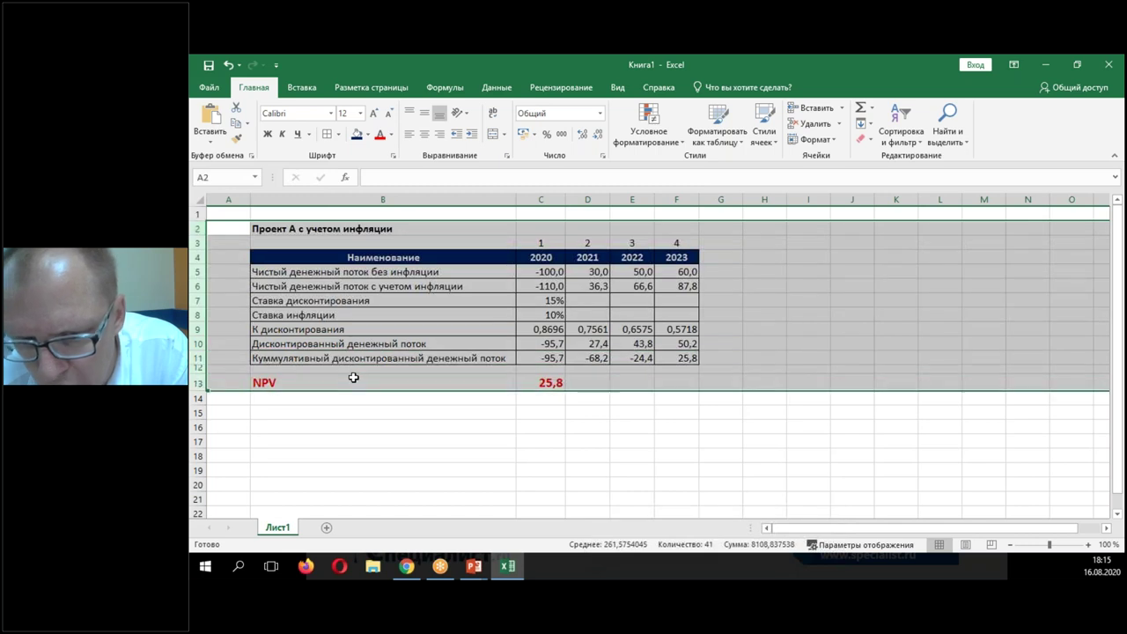
right_click(303, 297)
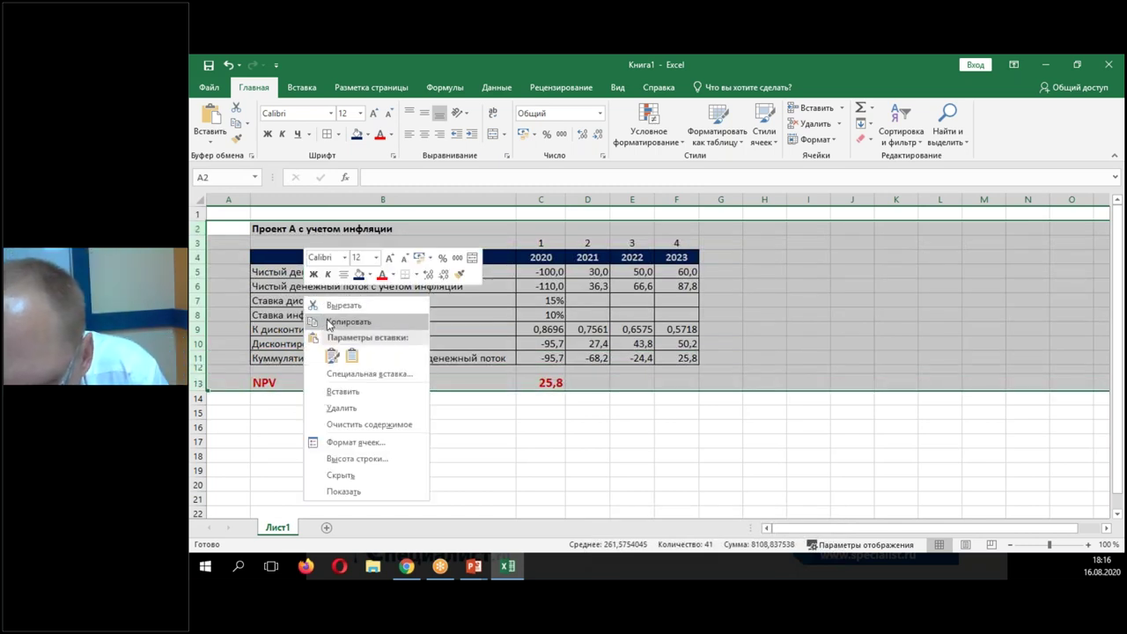
click(326, 319)
click(199, 412)
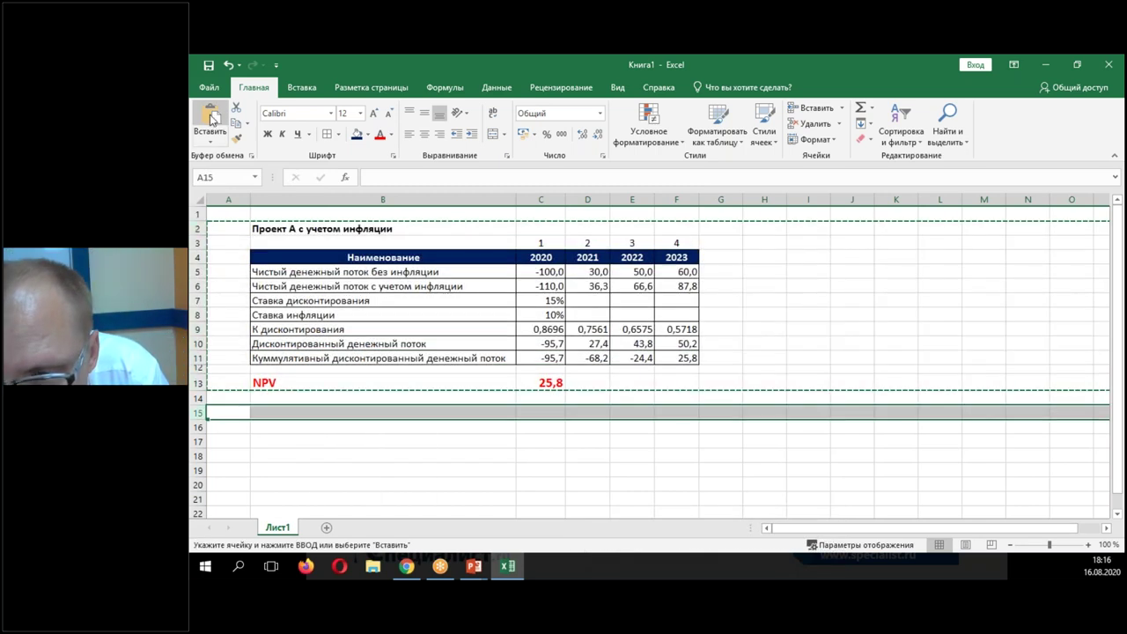
click(209, 117)
Change the copied table's title in B15 to "Проект В без учета инфляции".
click(305, 412)
double_click(306, 412)
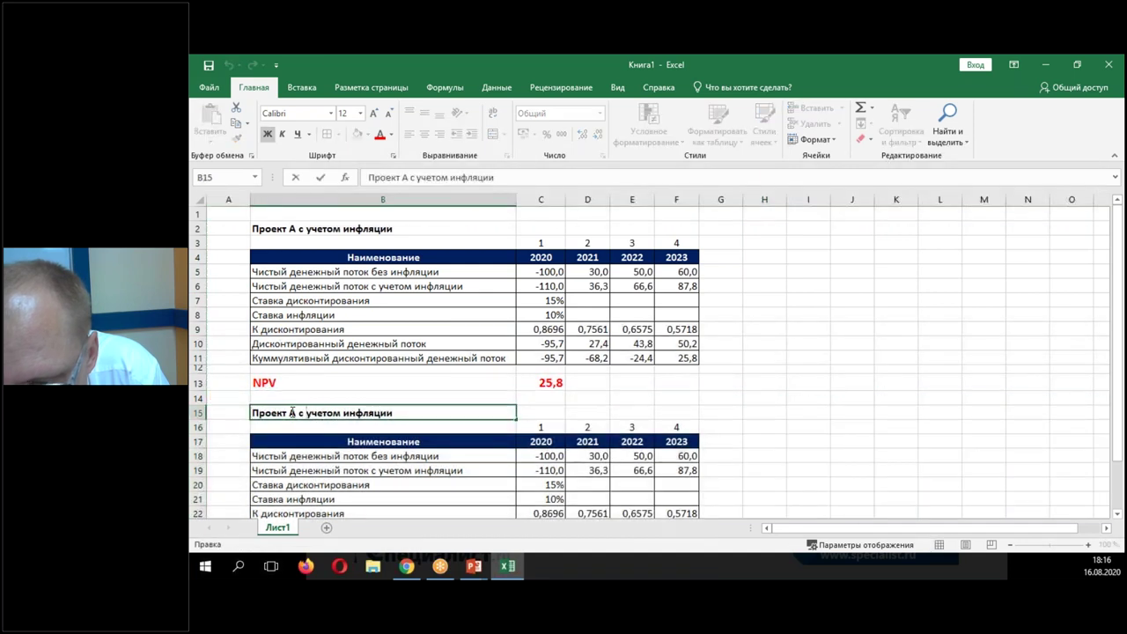
key(BackSpace)
text(В)
key(ctrl+Return)
key(Delete)
text(без)
key(Right)
key(Right)
key(Right)
key(Right)
key(Right)
key(Delete)
key(Delete)
text(а)
key(Return)
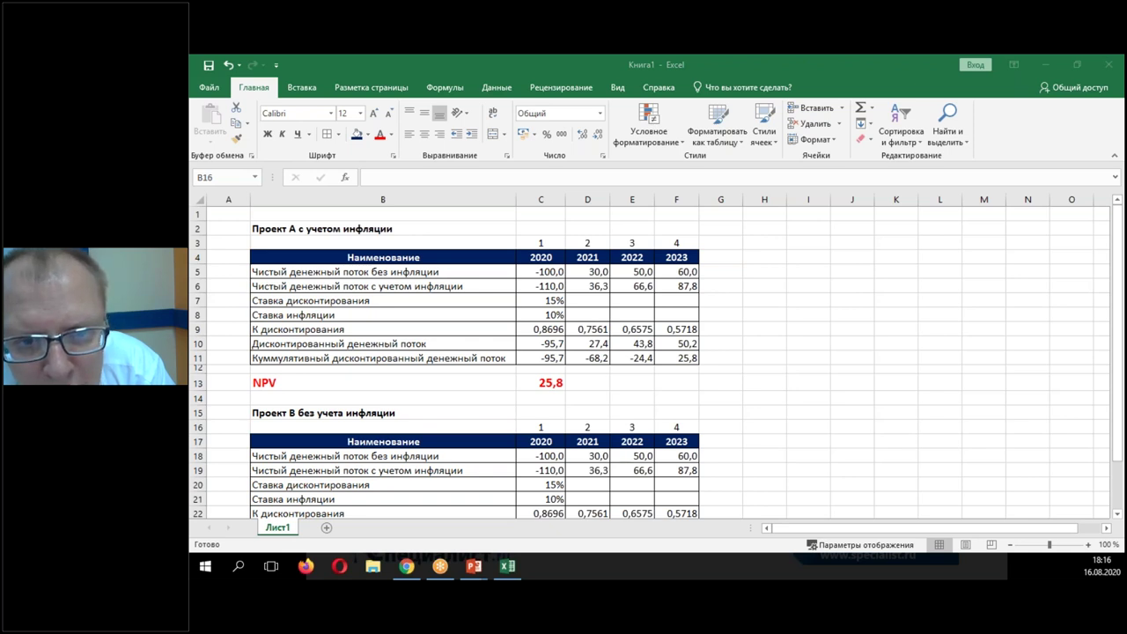
Clear the 2020–2023 inflation-adjusted cash flow values in C19:F19 of the "Проект В" table.
click(499, 427)
click(539, 428)
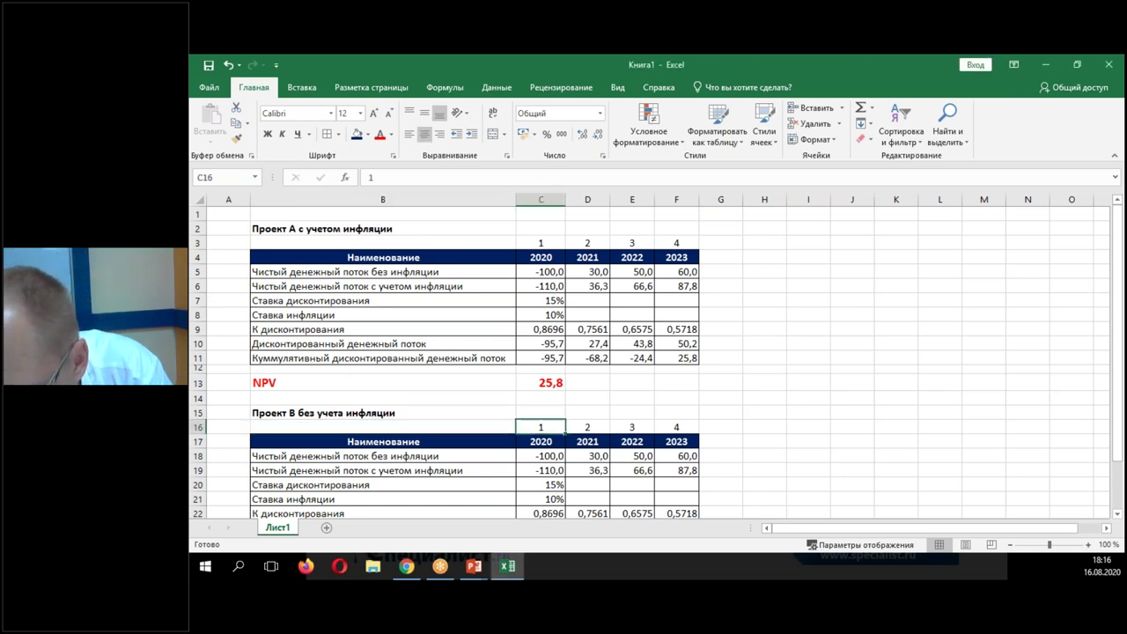
scroll(585, 436, down, 2)
click(414, 384)
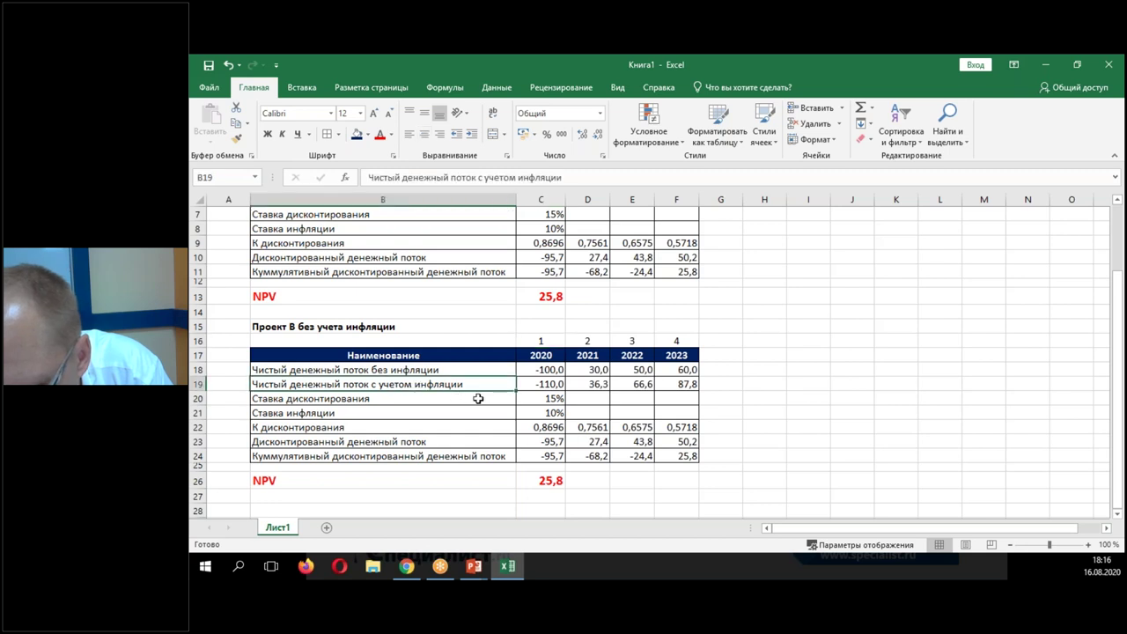
drag(541, 384, 680, 386)
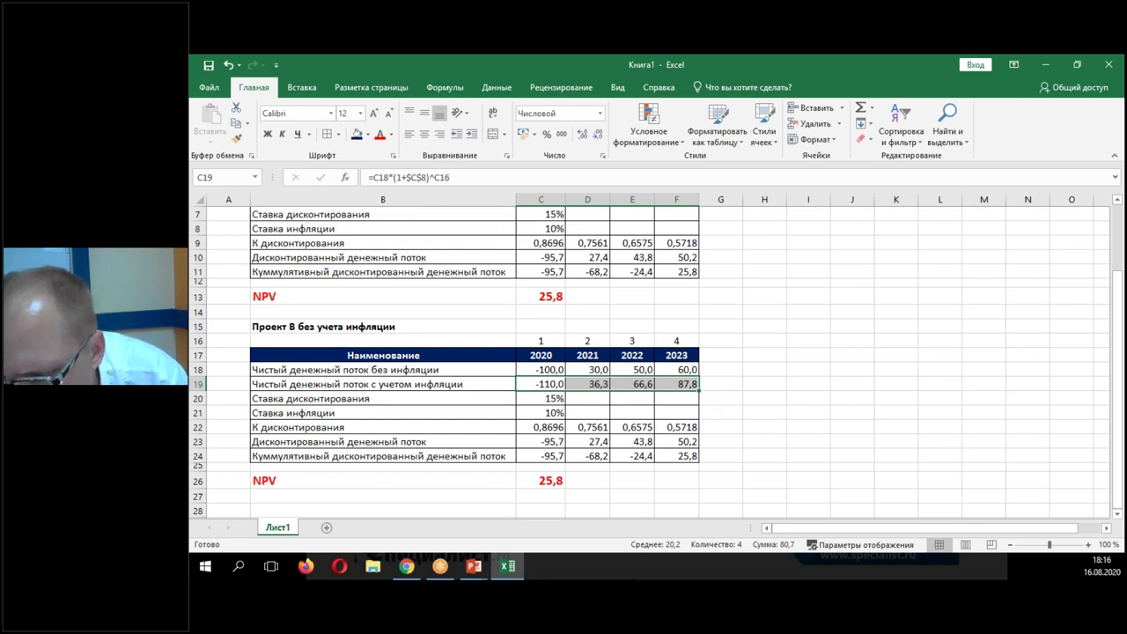
key(Delete)
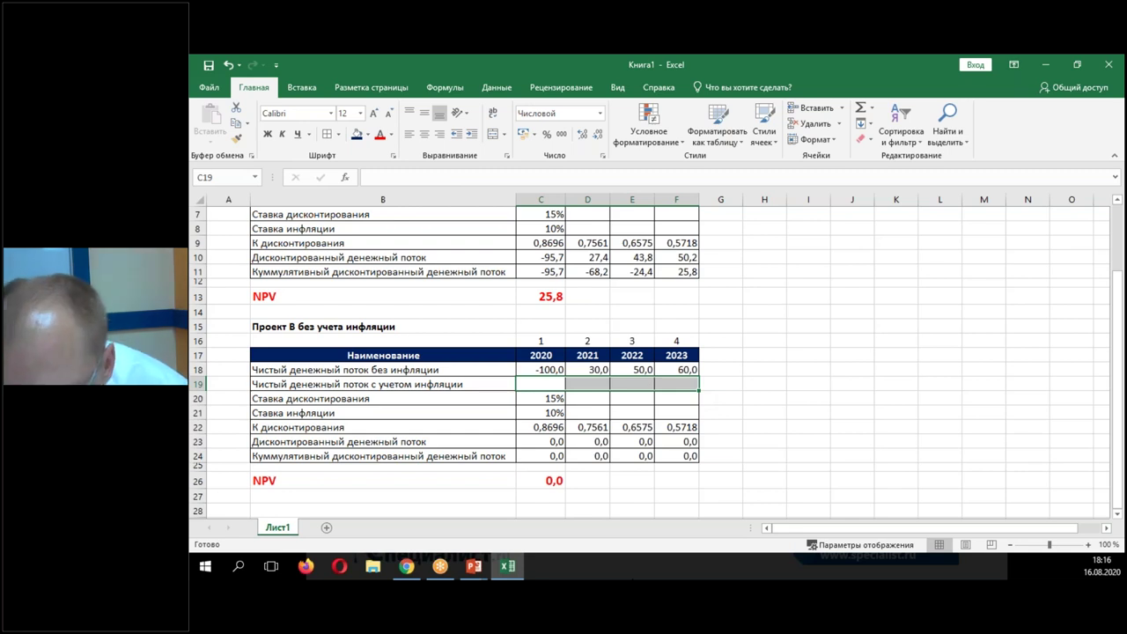
Select C20, and switch to the PowerPoint presentation to consult the slide with the formula for the discount rate without inflation.
click(553, 398)
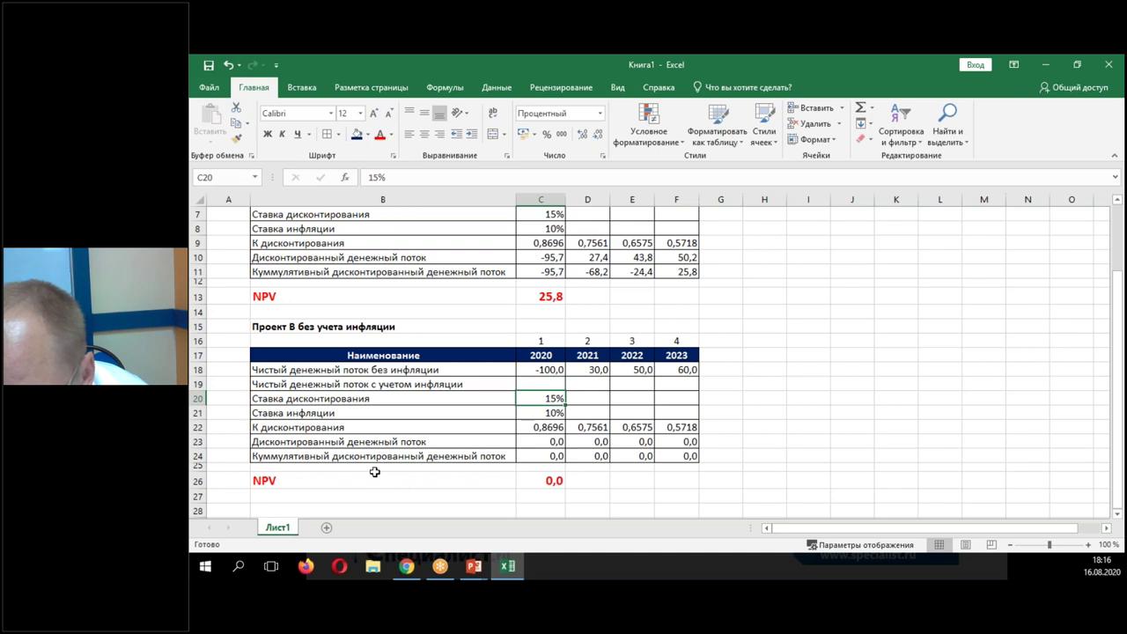
scroll(374, 471, up, 1)
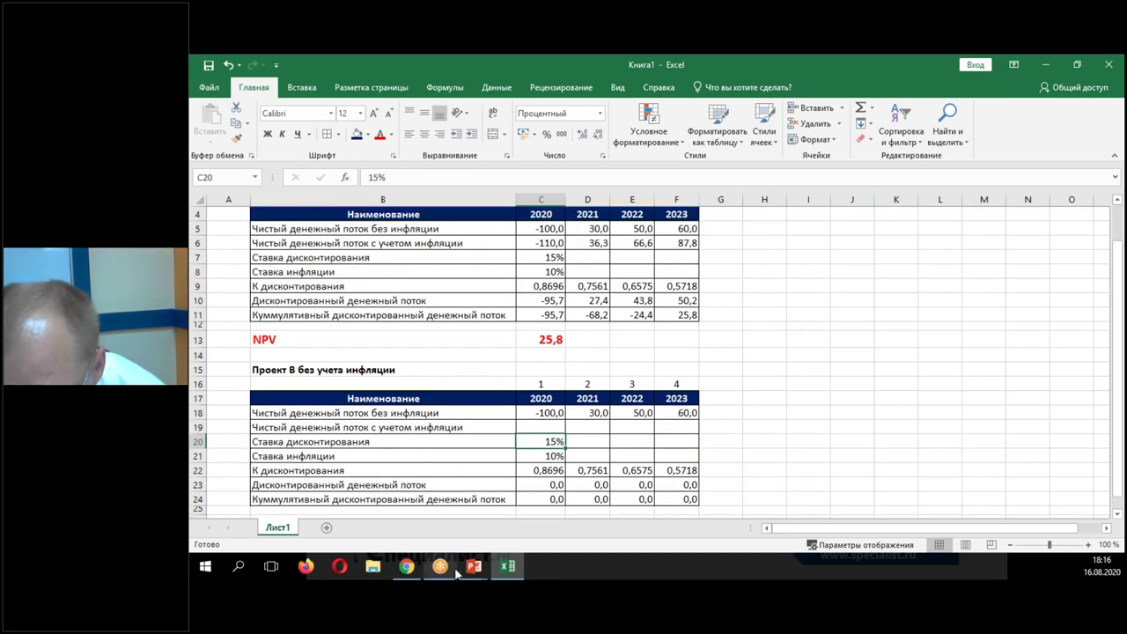
mouse_move(476, 574)
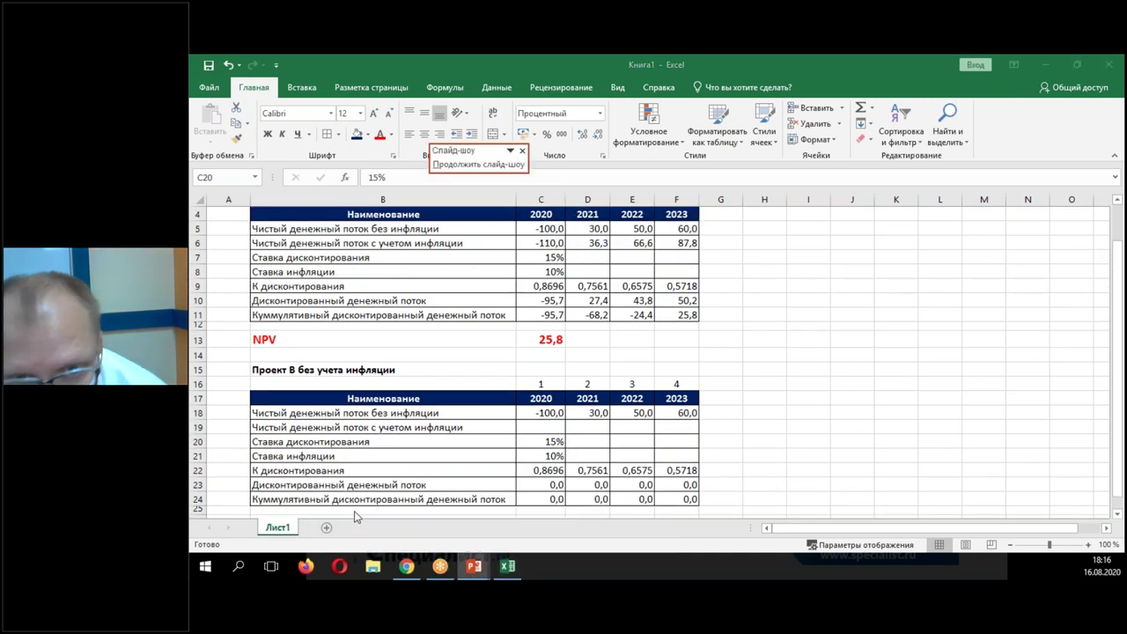
click(475, 507)
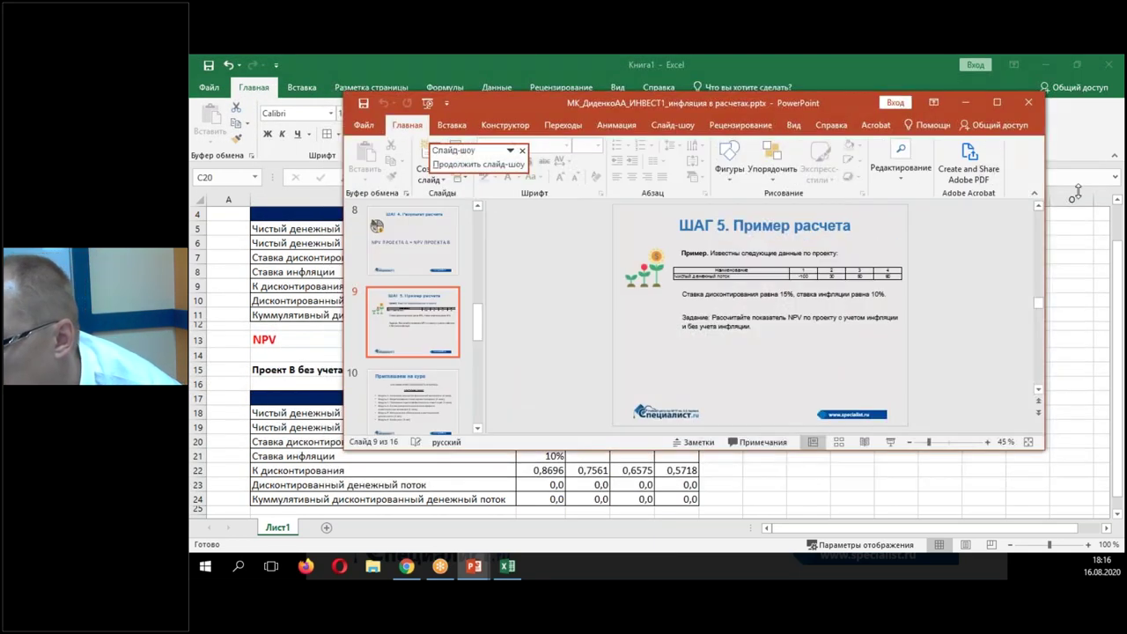
click(996, 103)
scroll(731, 321, down, 4)
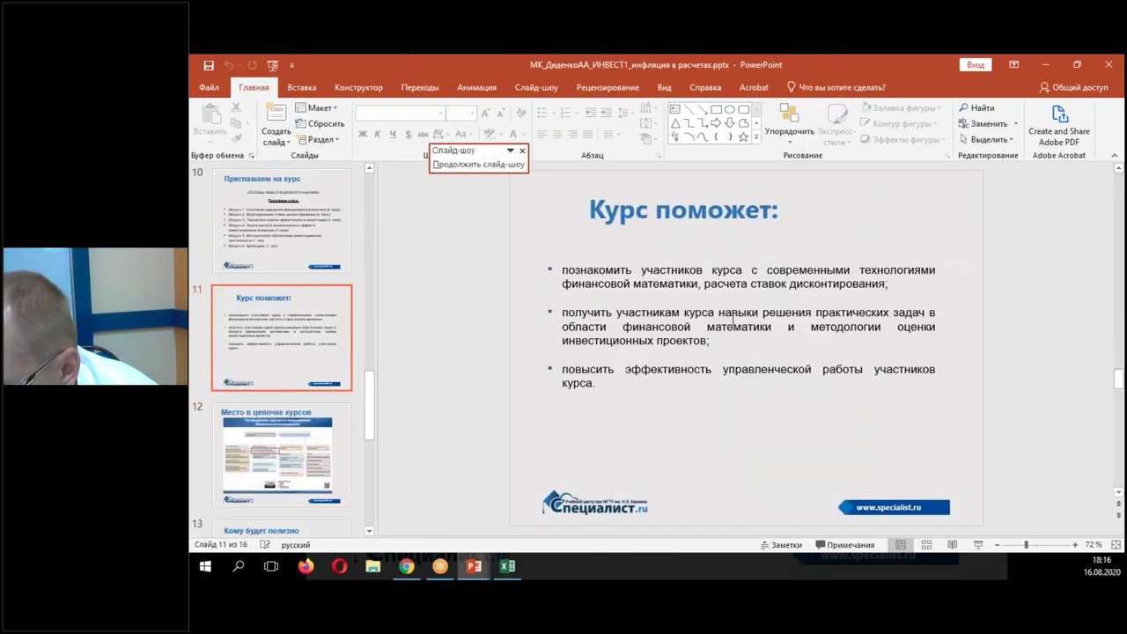
scroll(669, 363, up, 6)
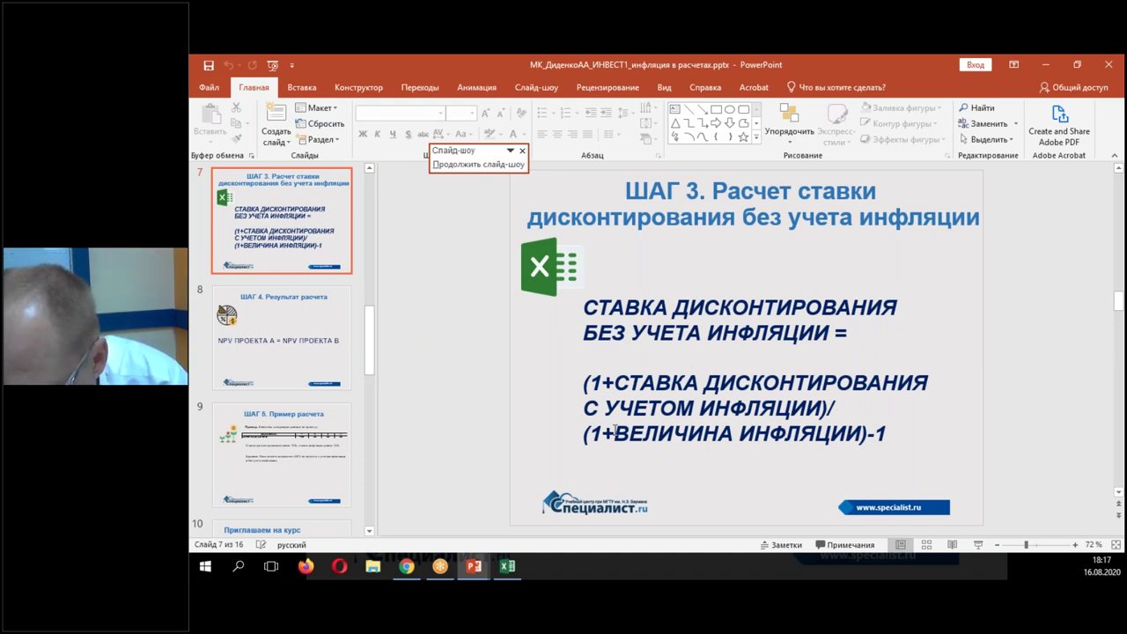
Back in Excel, enter =(1+C7)/(1+C21)-1 in C20 as the "Проект В" discount rate.
click(508, 566)
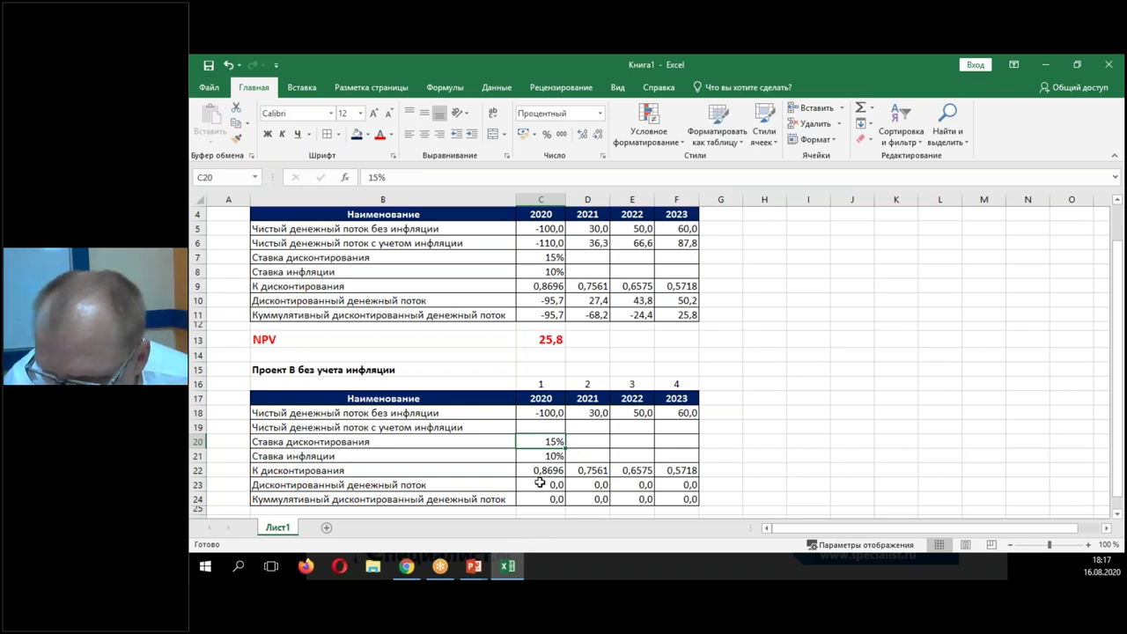
text(=()
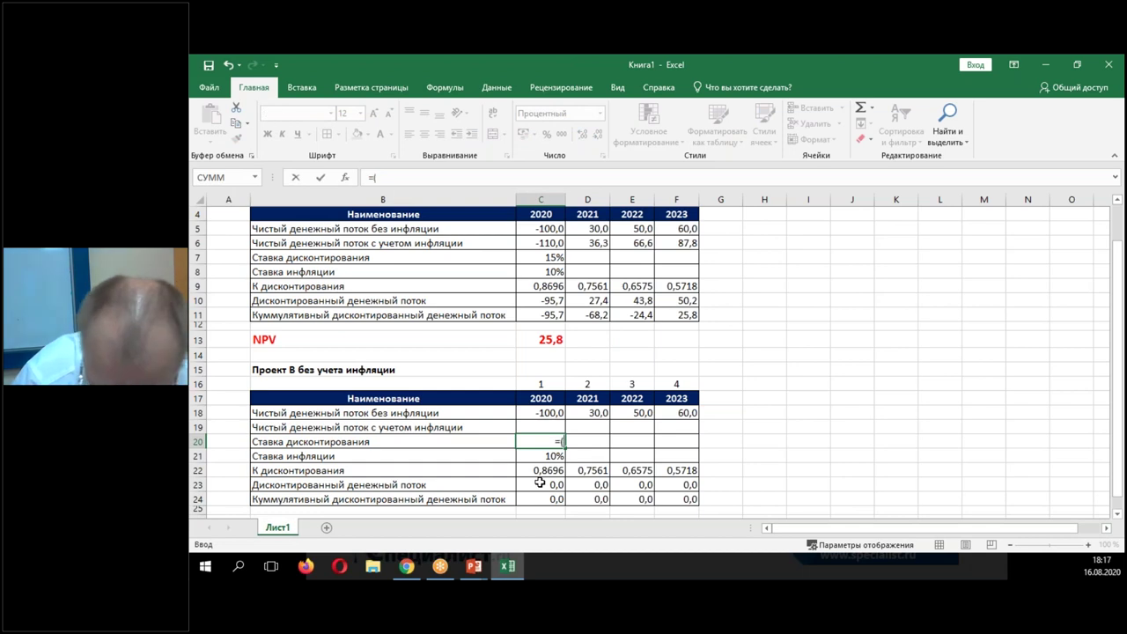
text(1+)
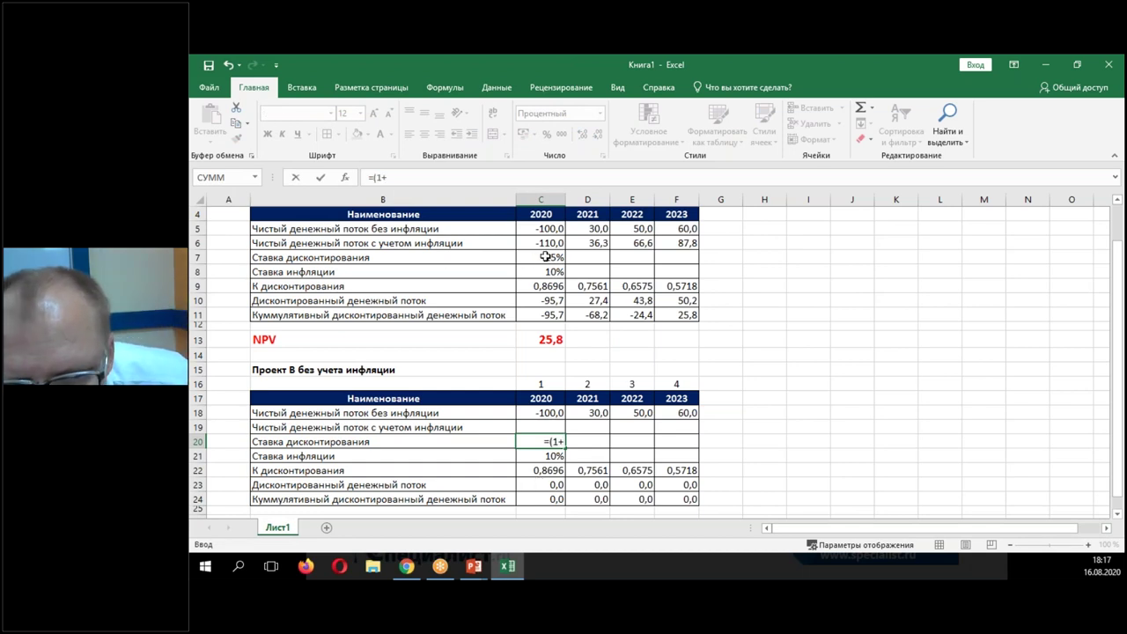
click(546, 256)
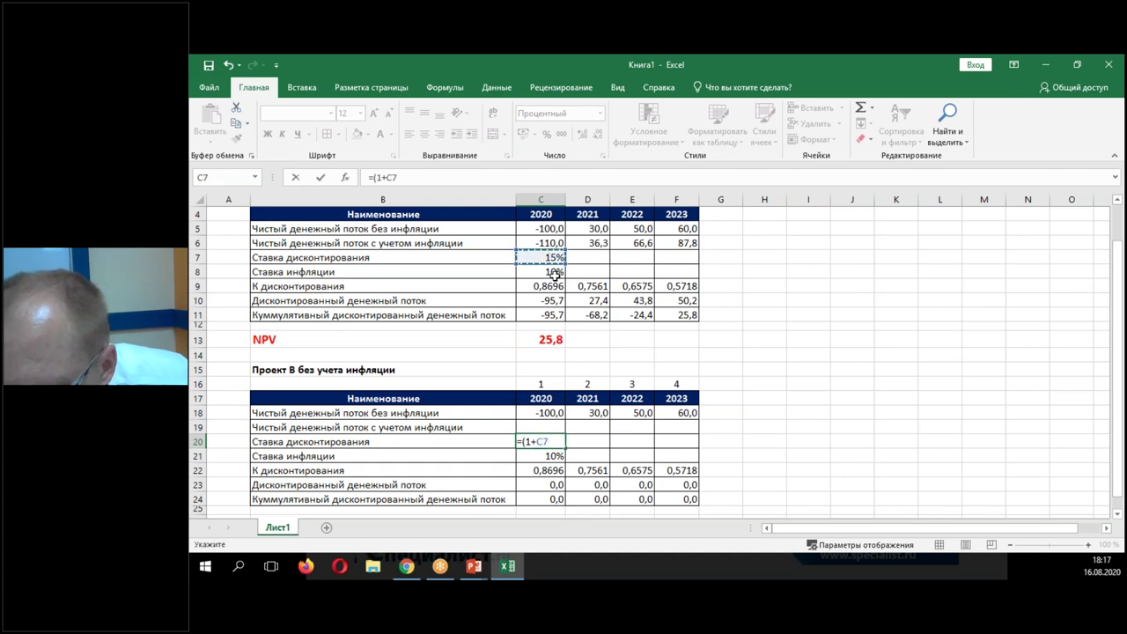
text()/)
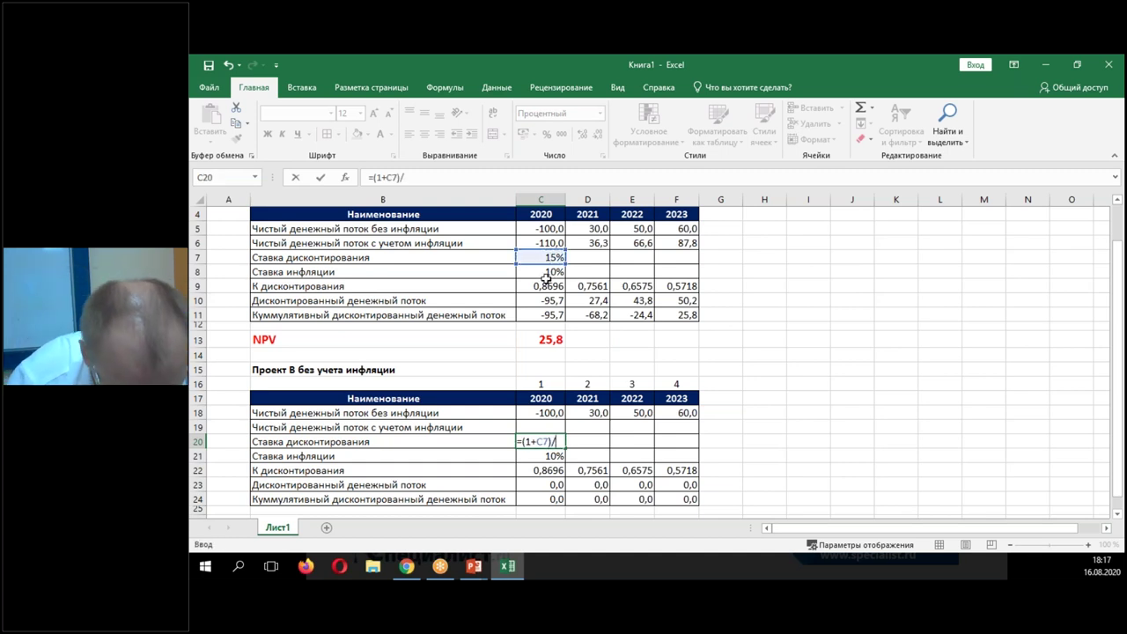
text((1+)
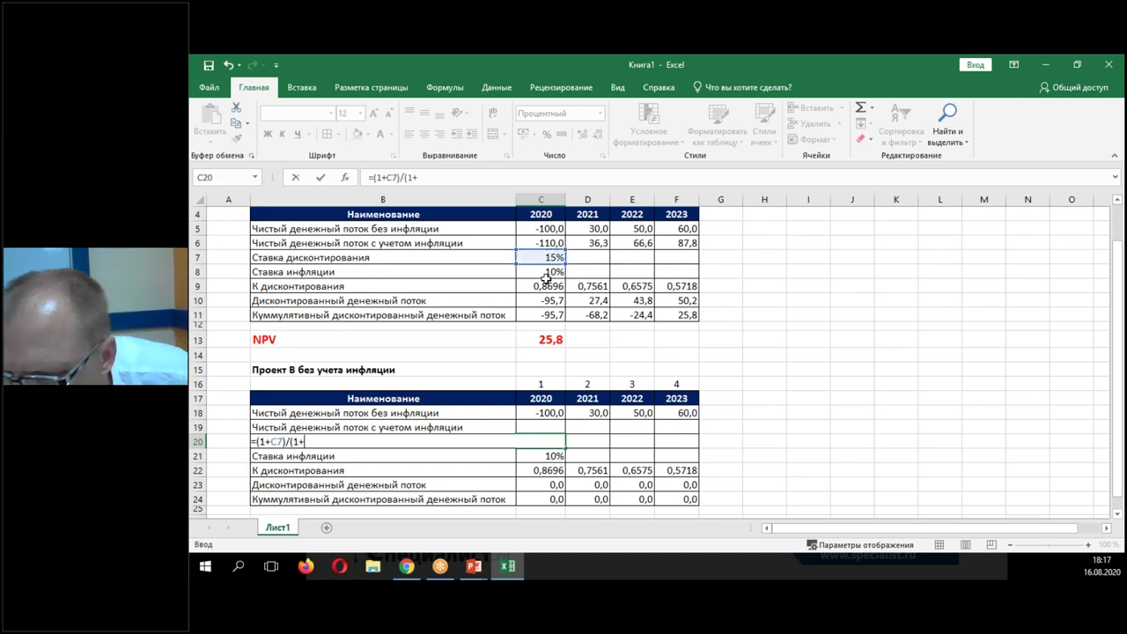
click(557, 456)
text()-1)
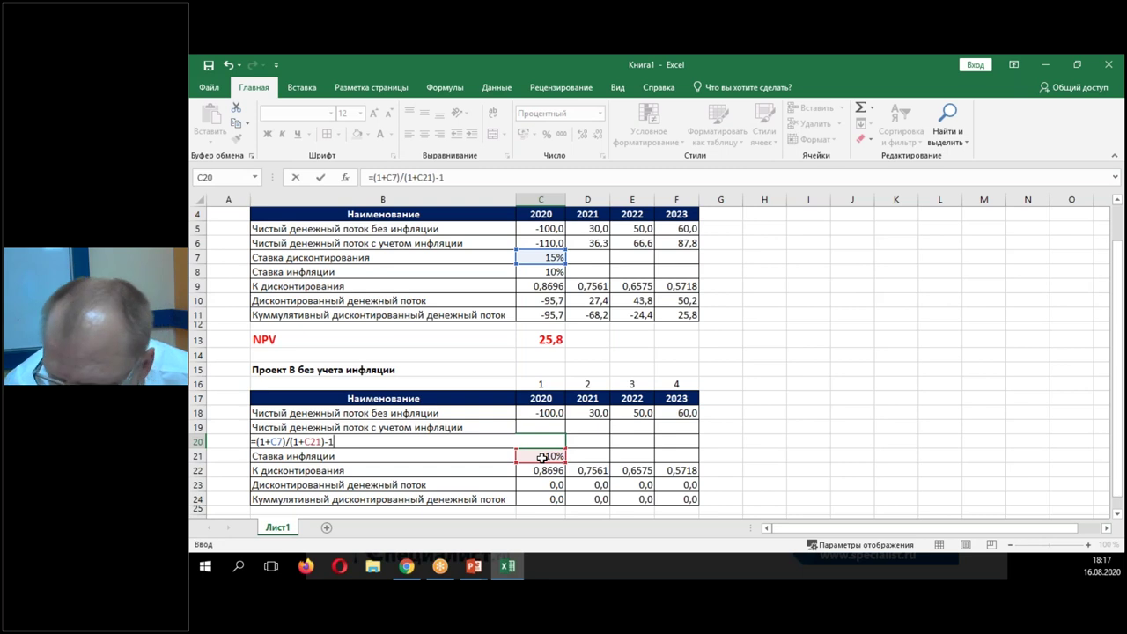
key(Return)
key(Up)
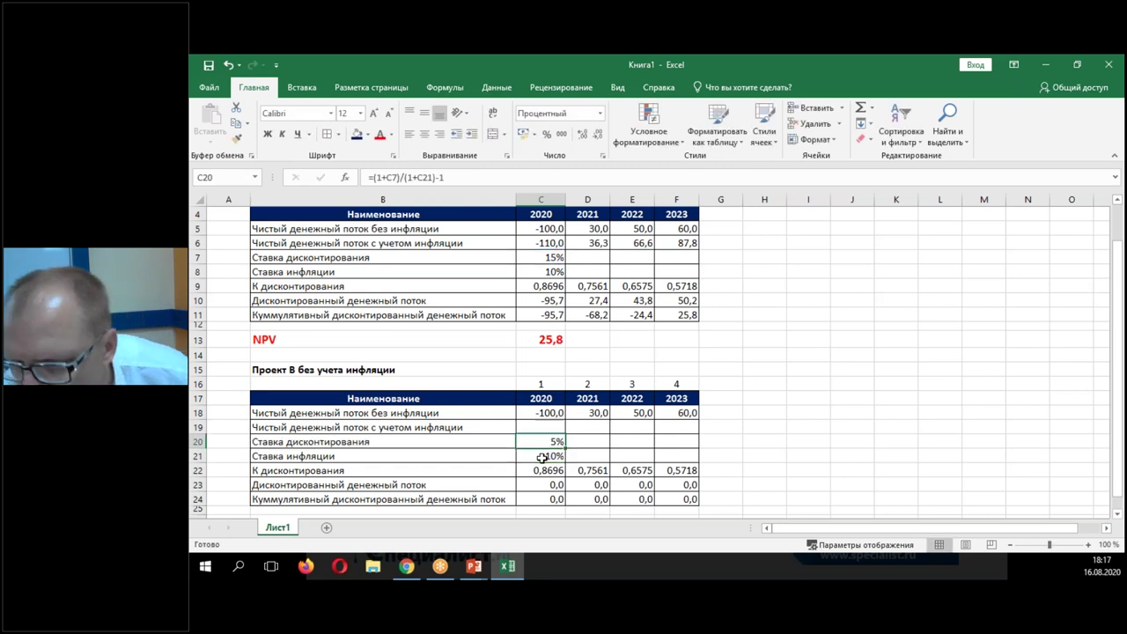
Format the discount rate in C20 with two decimal places in bold, red, 14-point text.
click(582, 133)
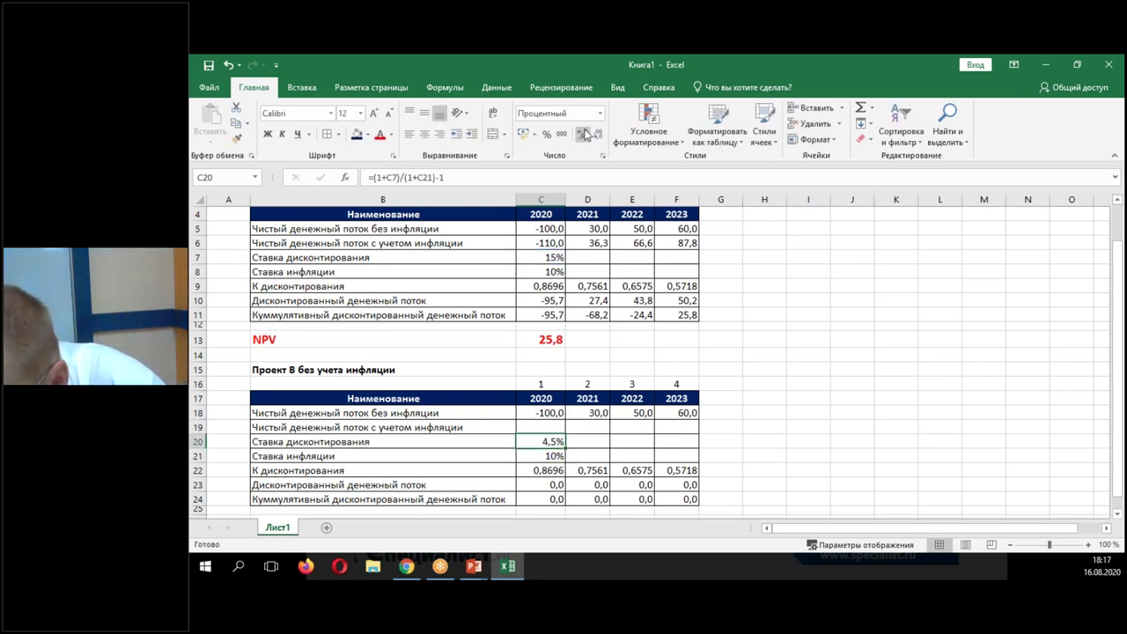
click(583, 133)
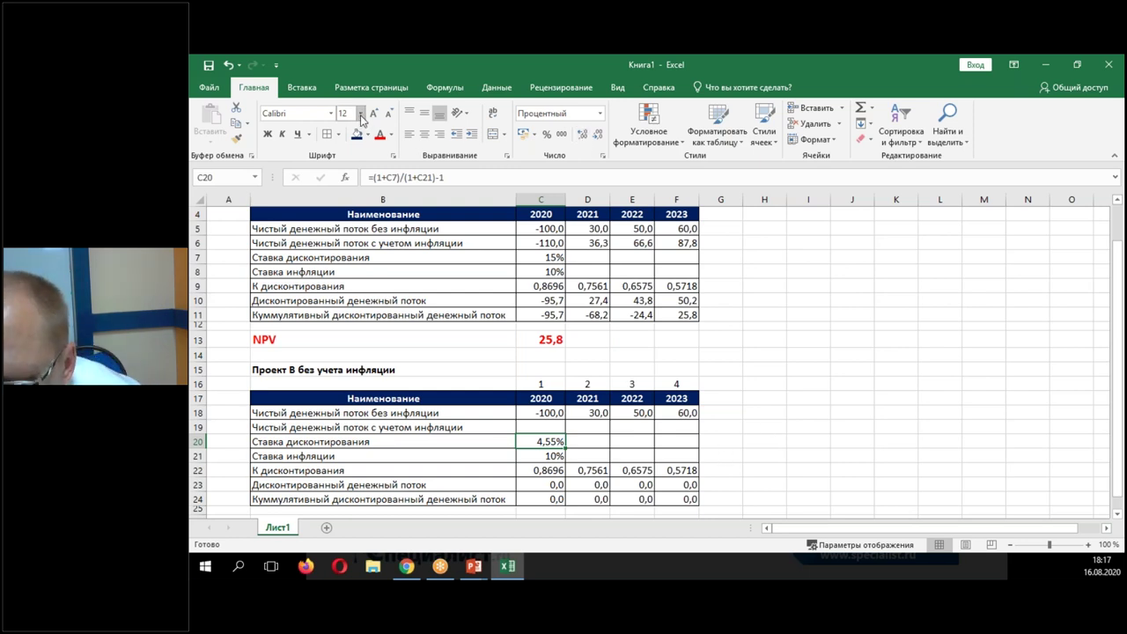
click(360, 113)
click(344, 194)
click(379, 133)
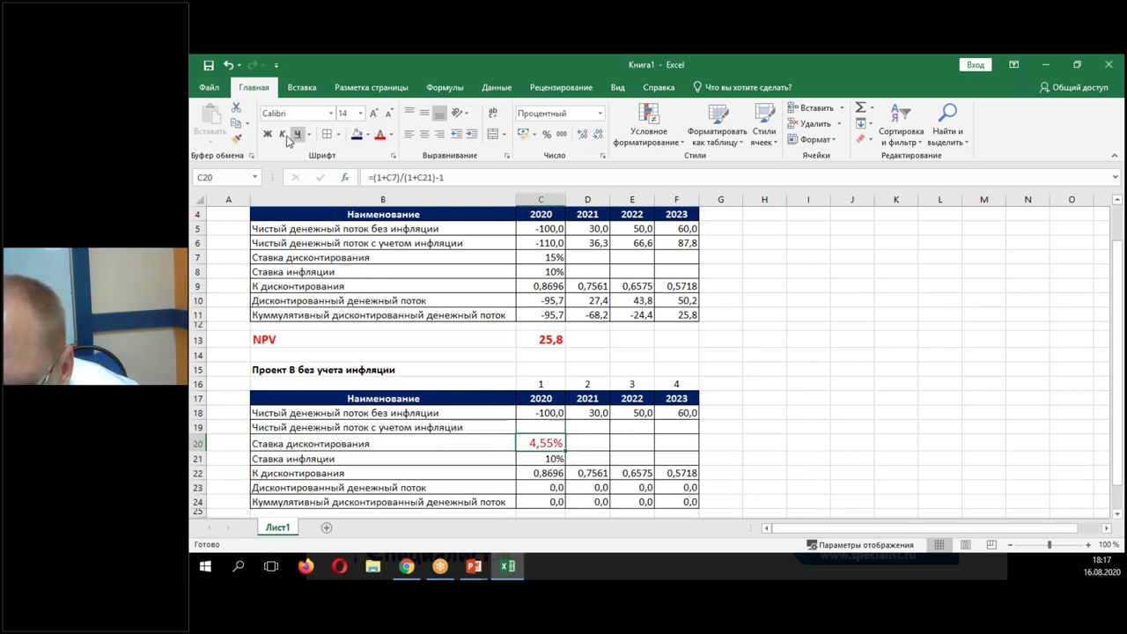
click(267, 136)
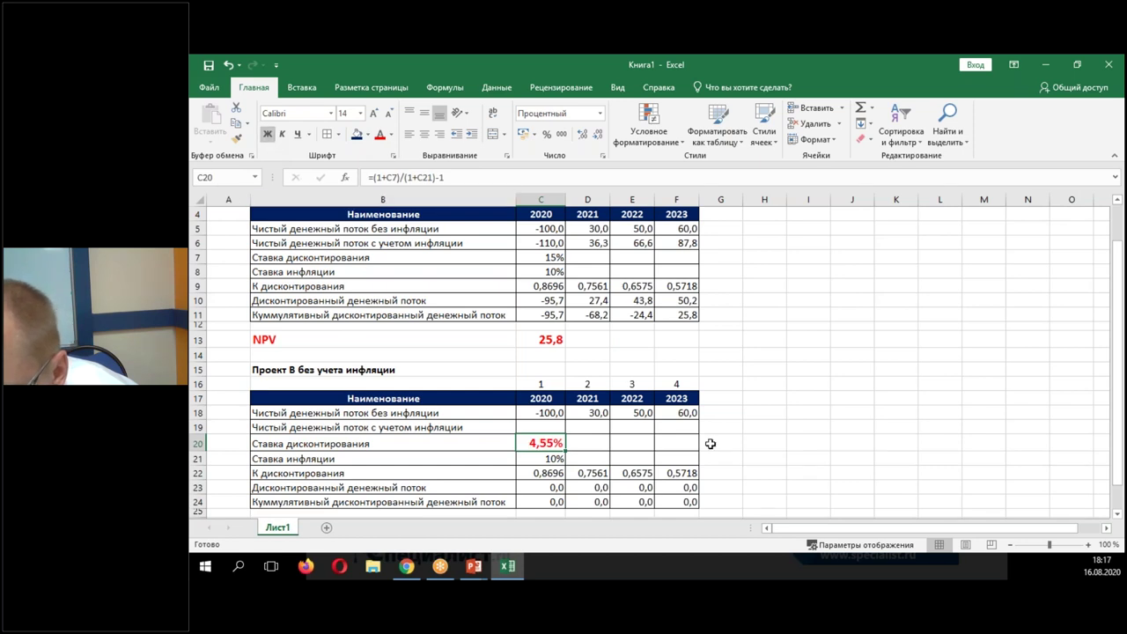
click(776, 416)
click(539, 440)
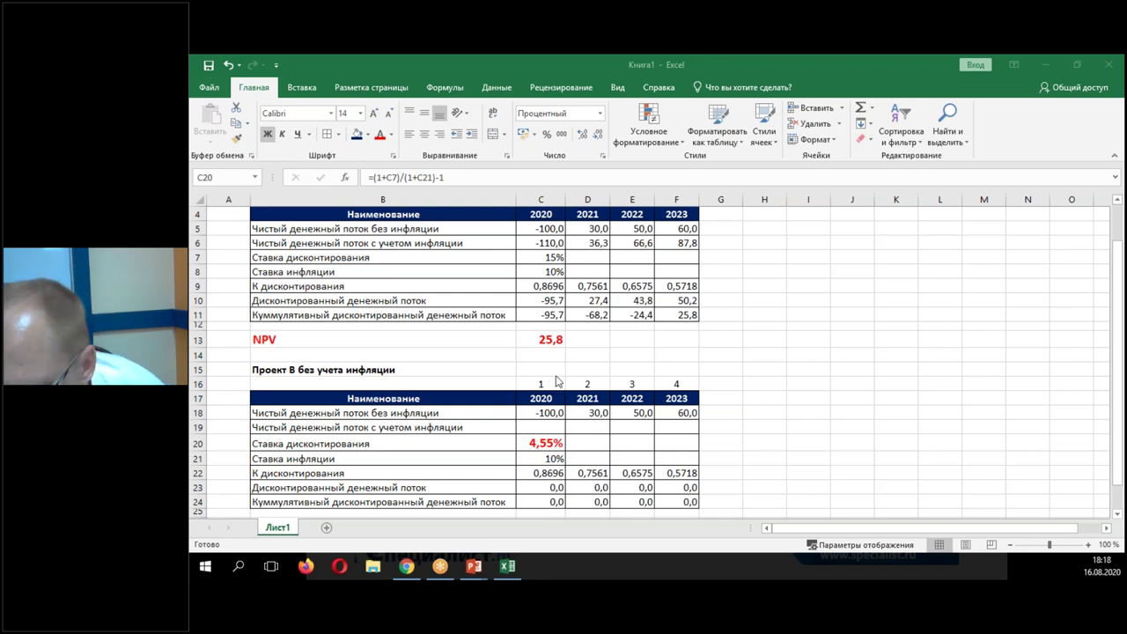
click(540, 442)
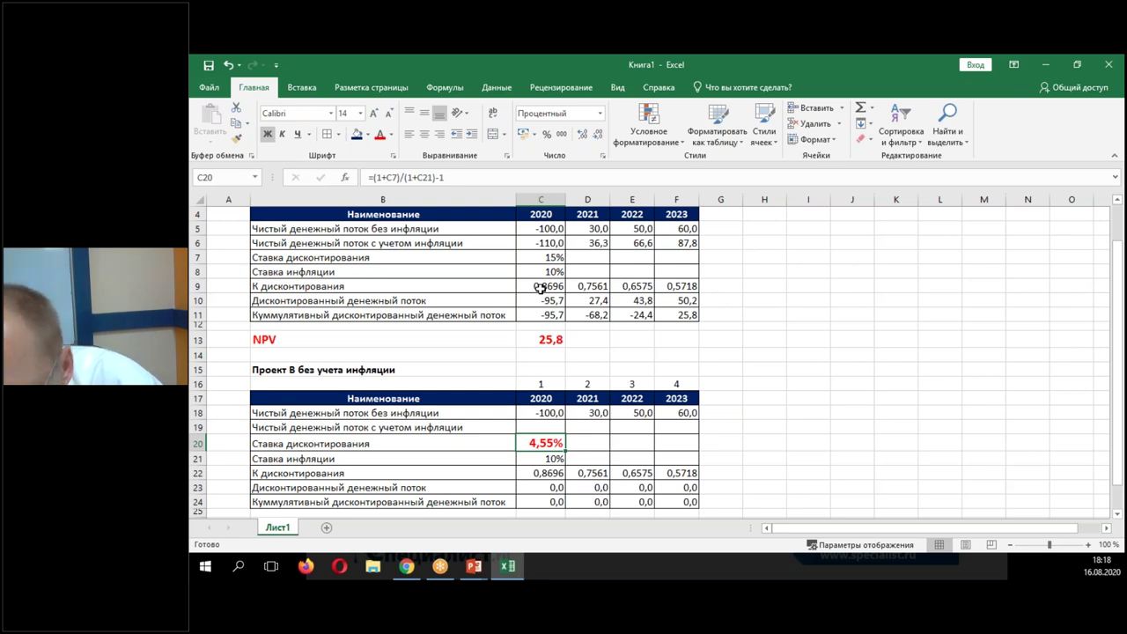
Change the discount factor formula in C22 to =1/(1+$C$20)^C16 and fill it across to F22.
scroll(546, 440, down, 1)
click(553, 430)
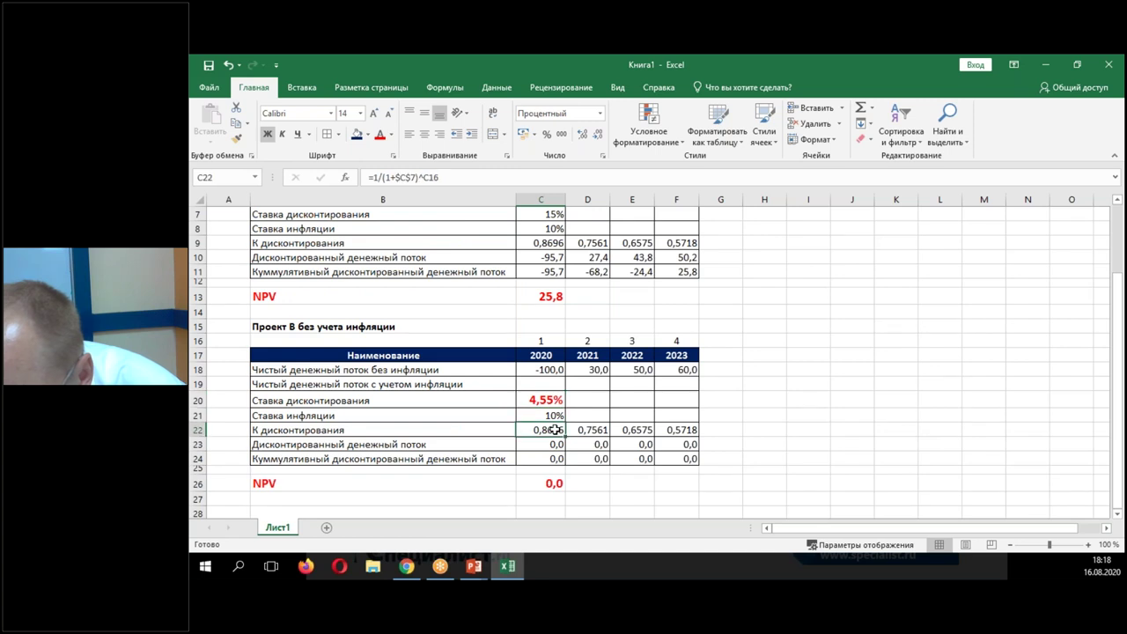
double_click(553, 429)
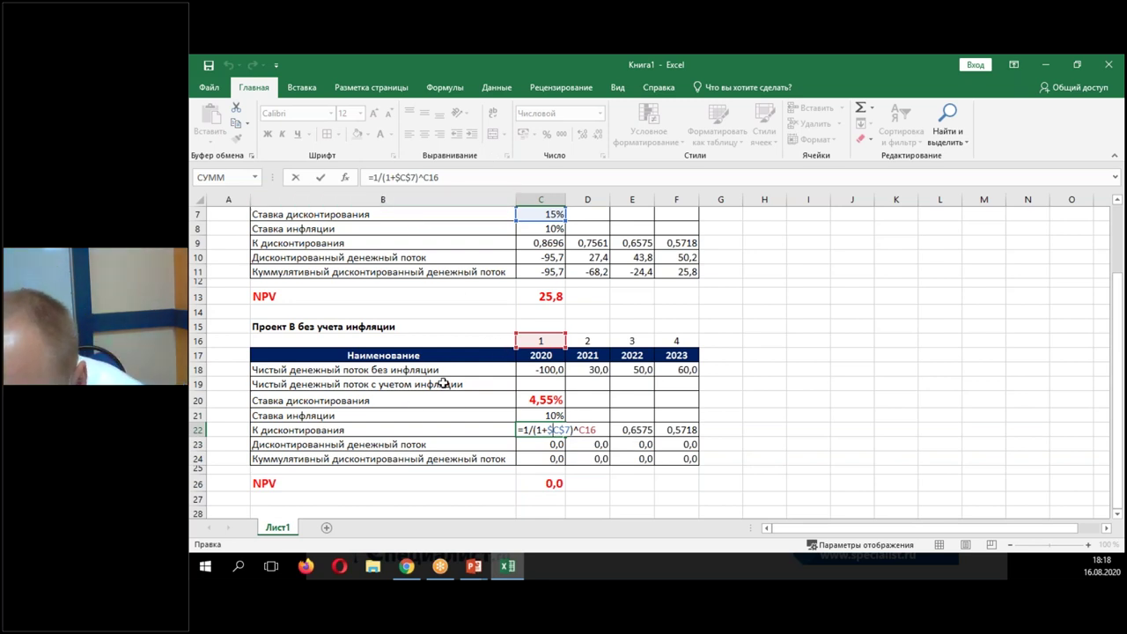
key(BackSpace)
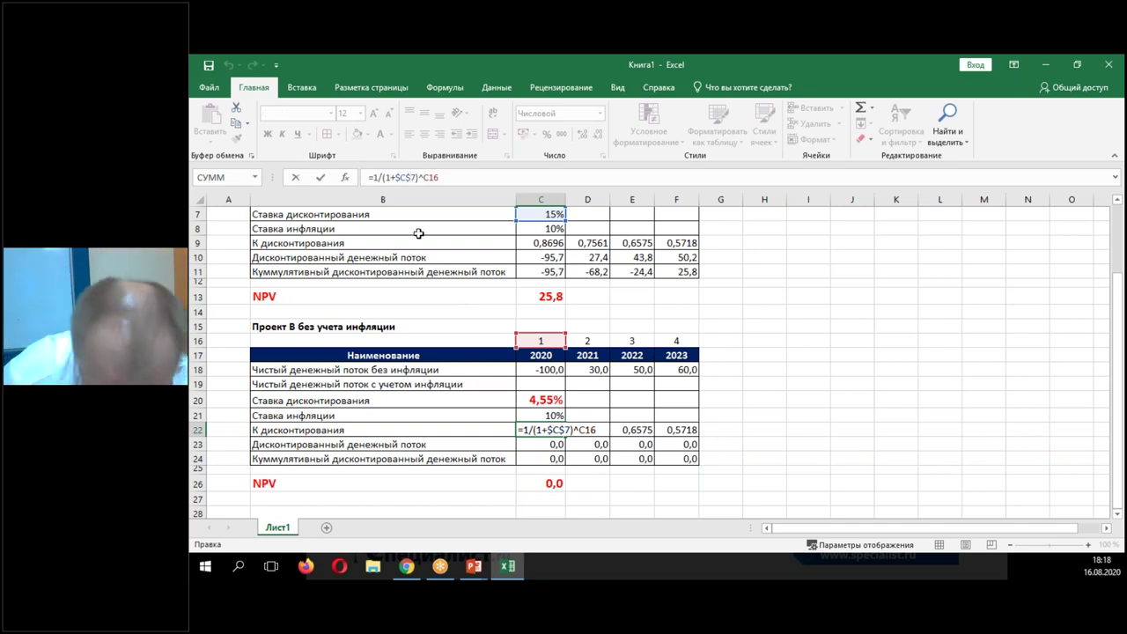
text(20)
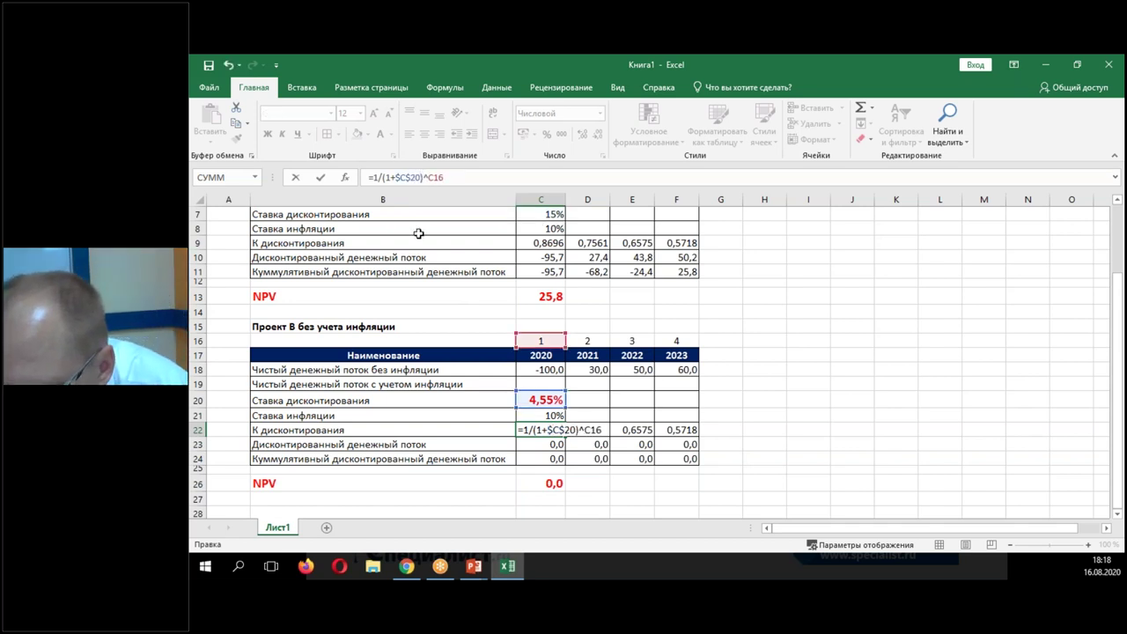
key(Return)
key(Up)
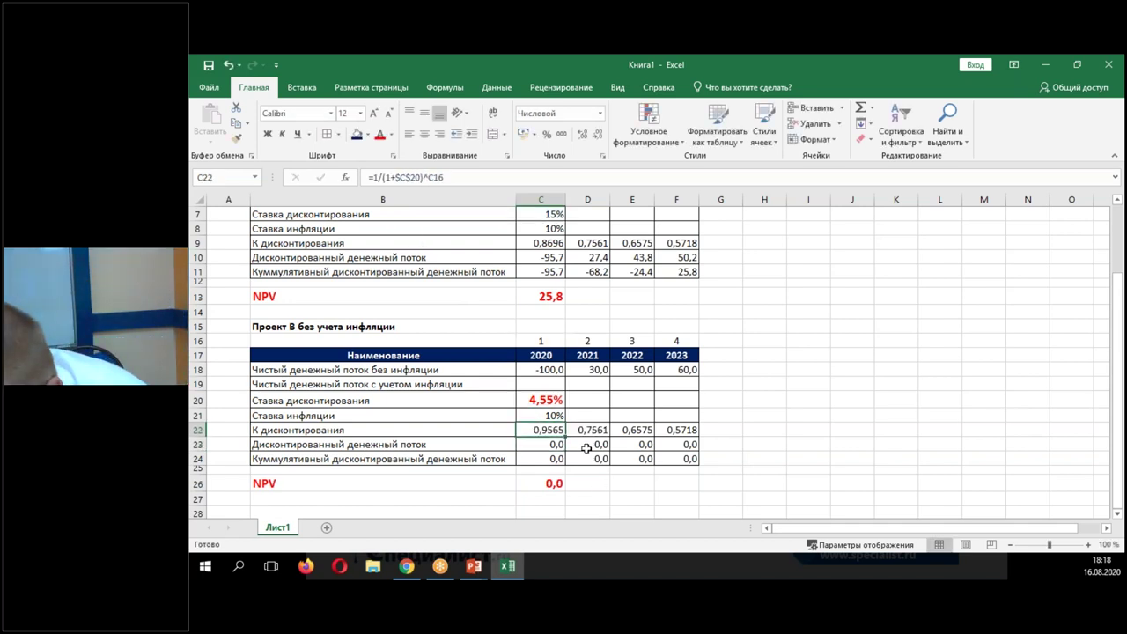
drag(566, 437, 701, 445)
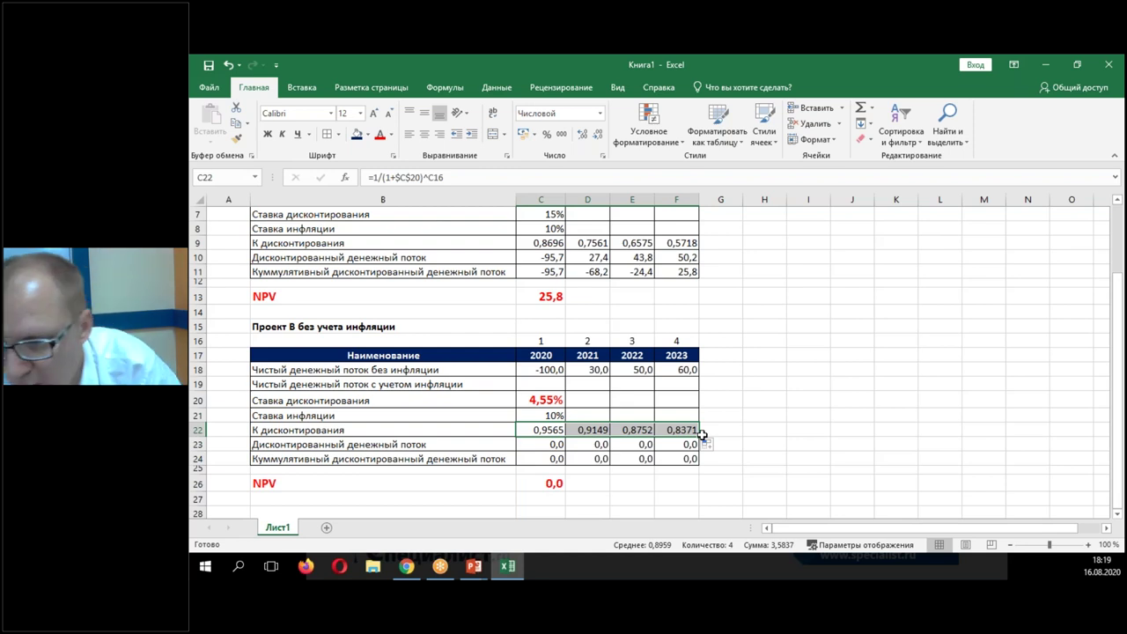
Replace the 2020 discounted cash flow formula in C23 with =C18*C22.
click(555, 445)
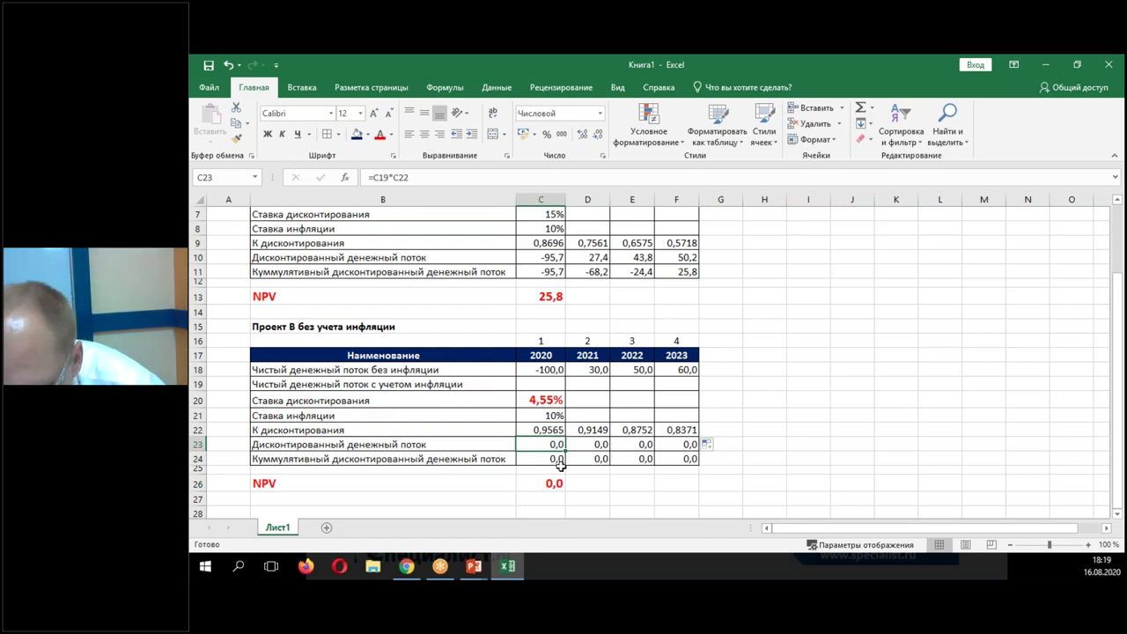
text(=)
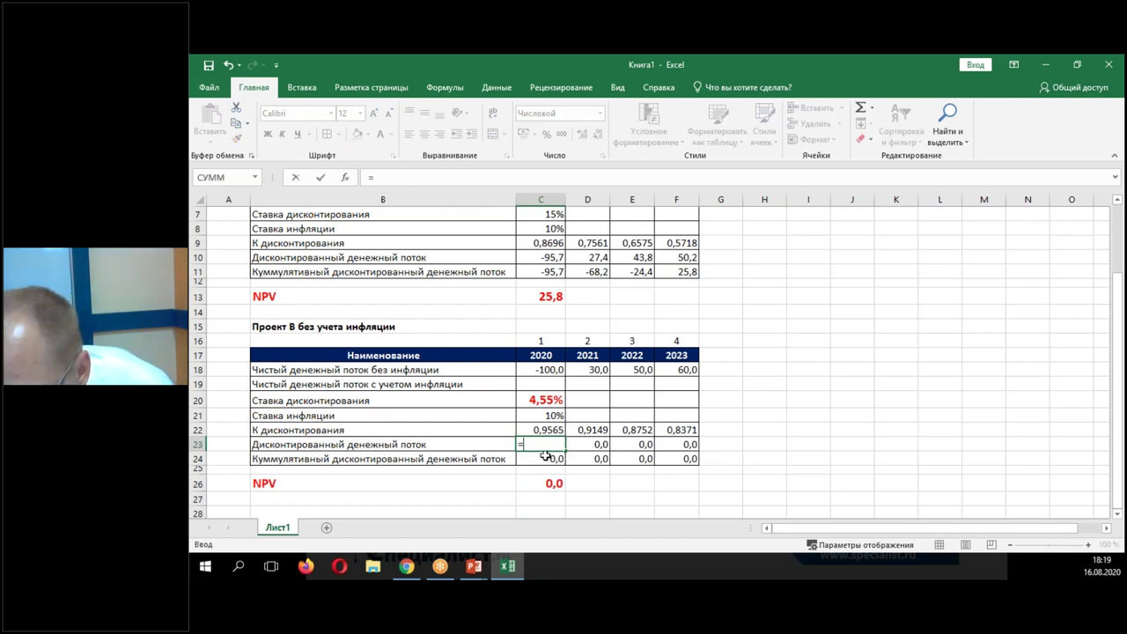
click(549, 368)
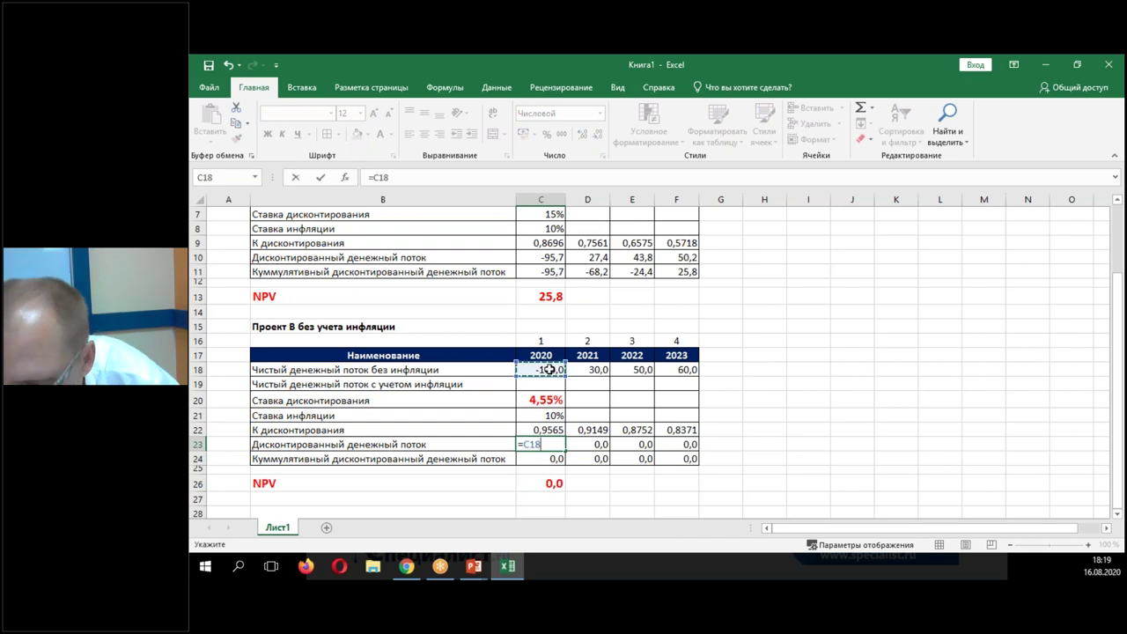
text(*)
click(543, 428)
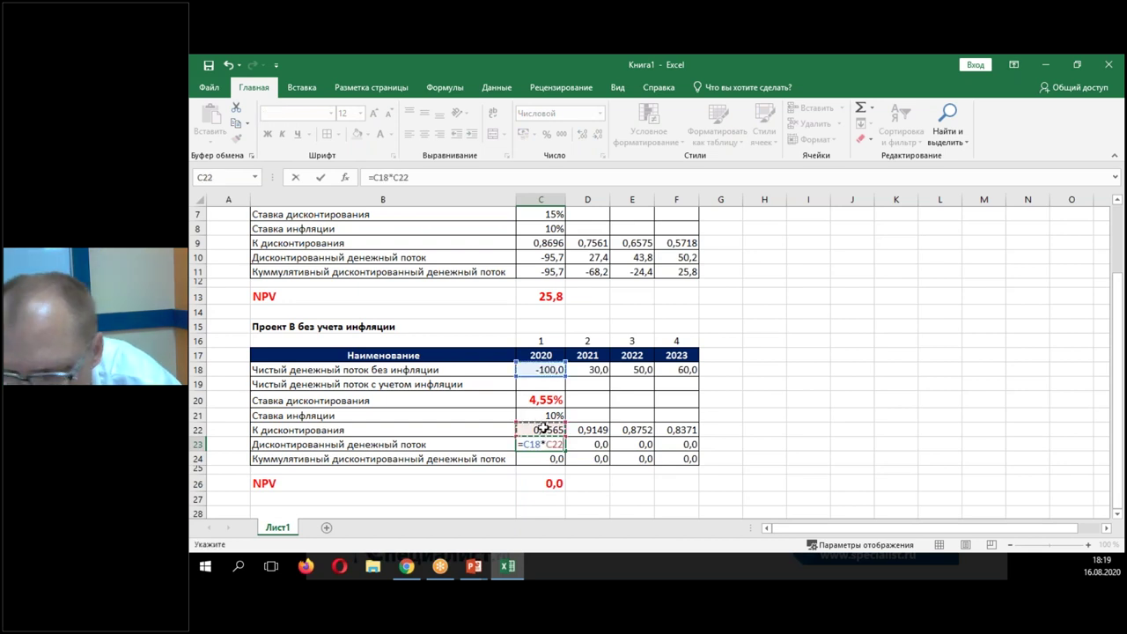
key(ctrl+Return)
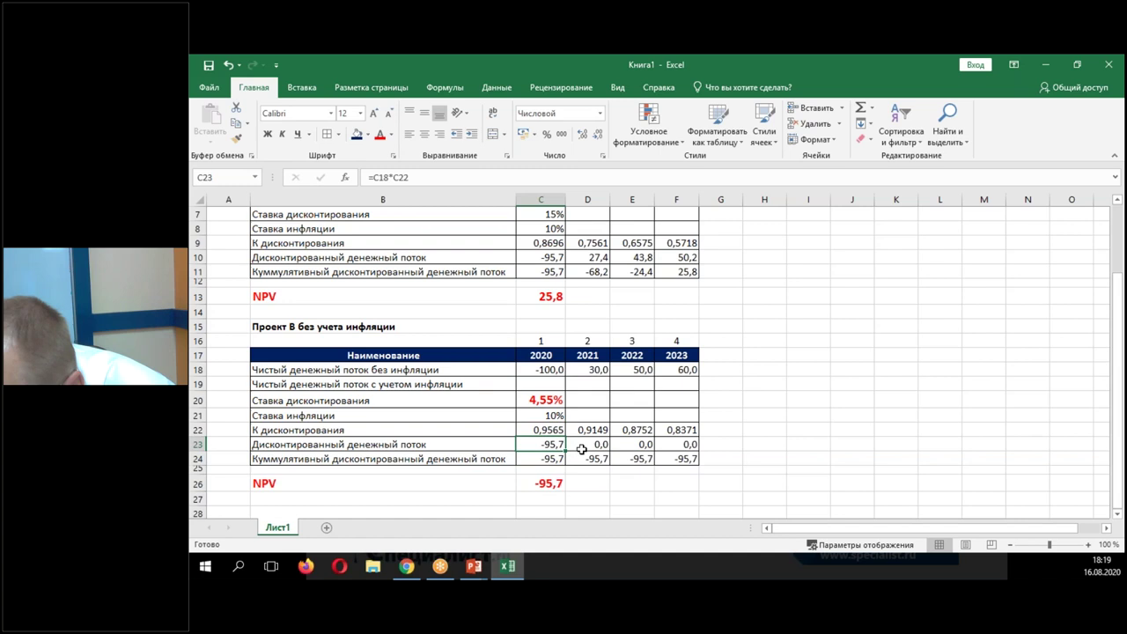
Fill the discounted cash flow formula from C23 across to F23 in the "Проект В" table.
drag(566, 453, 691, 463)
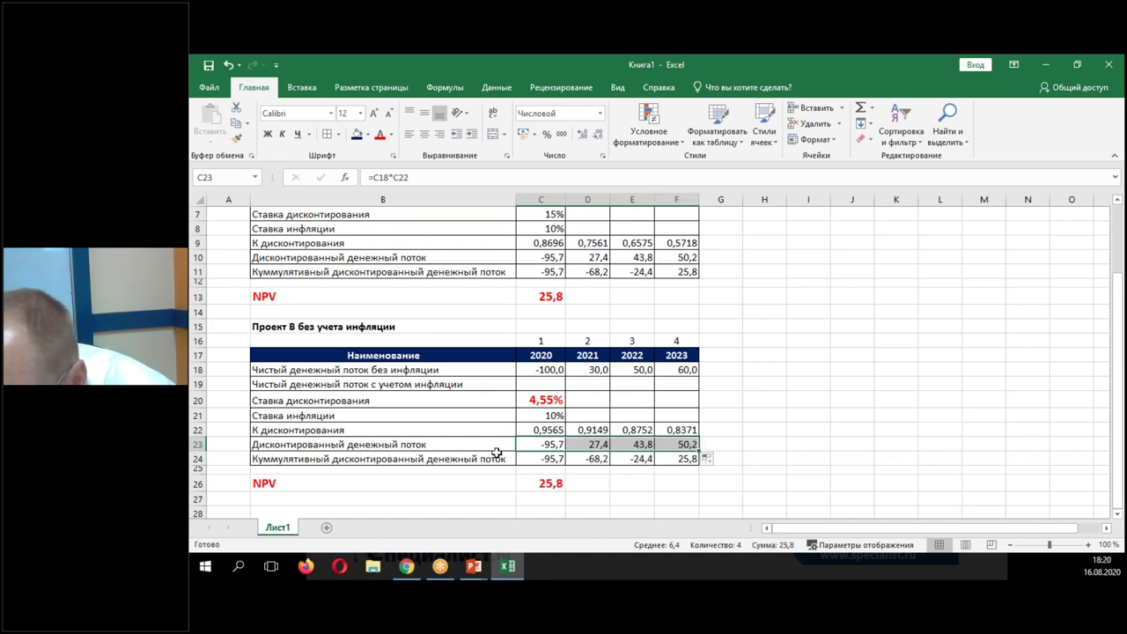
click(545, 485)
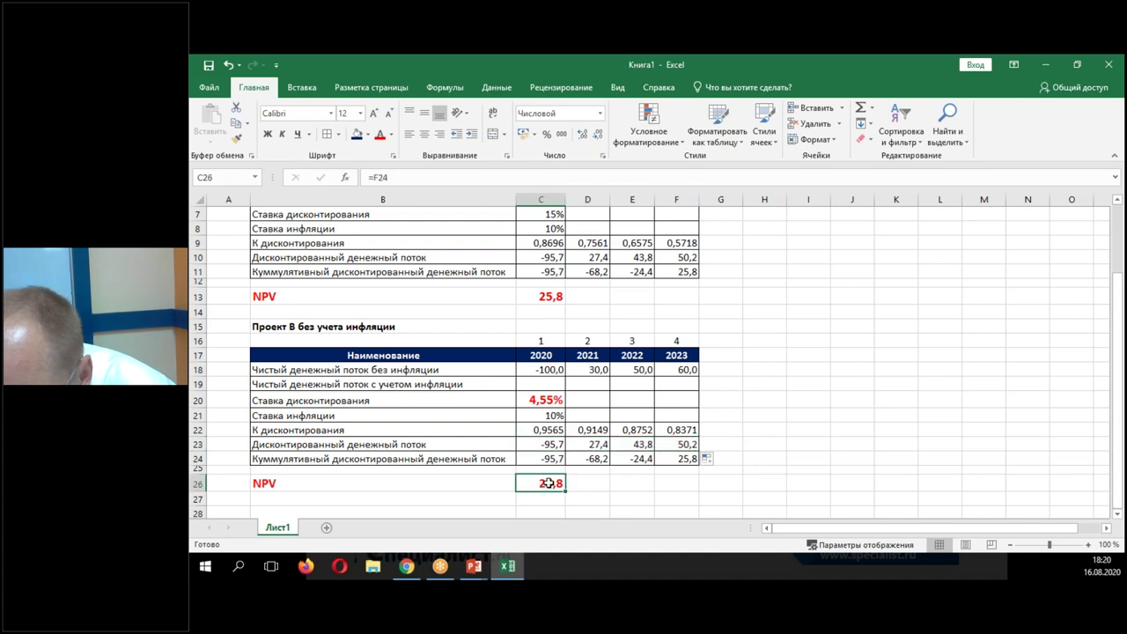
Show the NPV values in C13 and C26 with four decimal places.
click(543, 297)
click(583, 135)
click(583, 136)
click(583, 136)
click(553, 484)
click(583, 136)
click(583, 136)
click(583, 136)
click(583, 136)
click(598, 135)
Fill the NPV cells C13 and C26 with yellow.
click(545, 298)
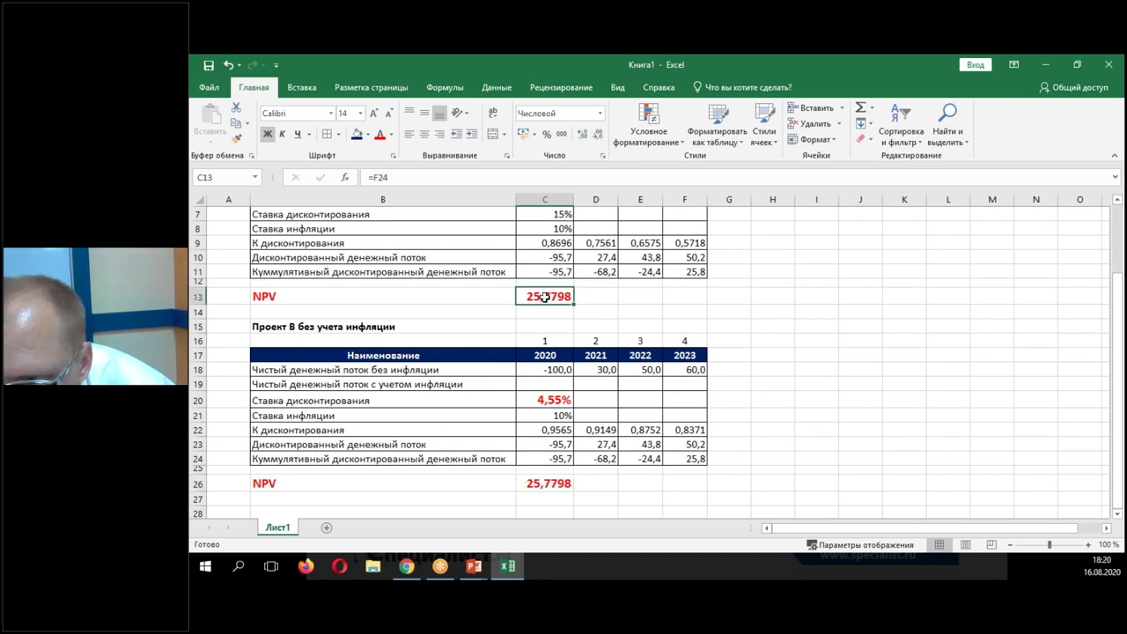
click(367, 133)
click(395, 232)
click(546, 484)
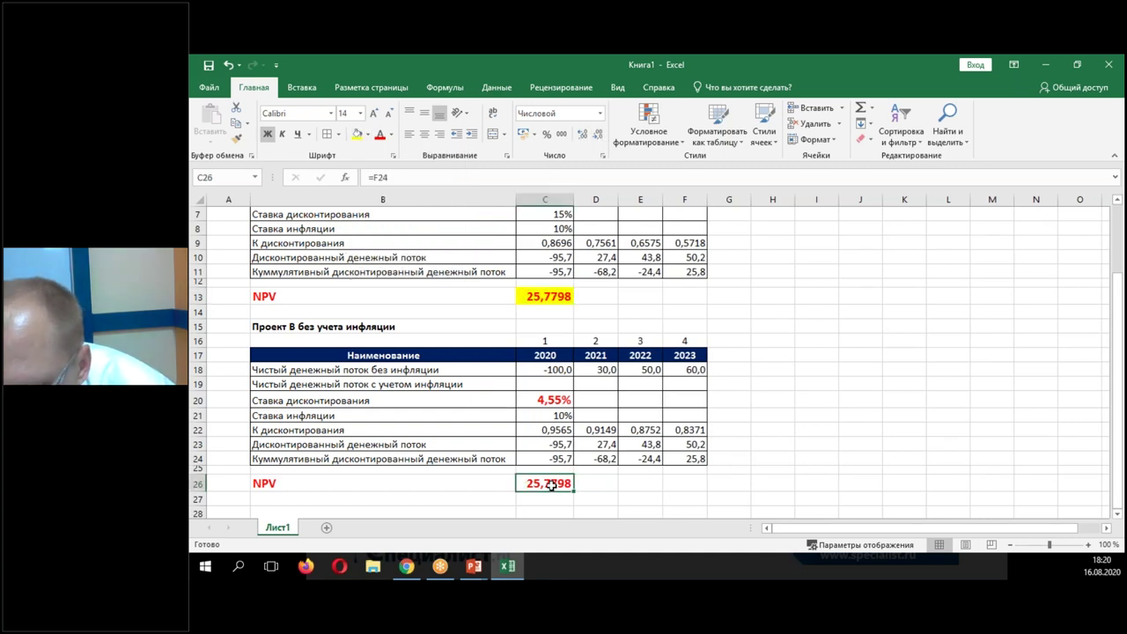
click(357, 134)
Zoom the sheet out to 82% to fit both project tables in view together.
scroll(598, 379, up, 2)
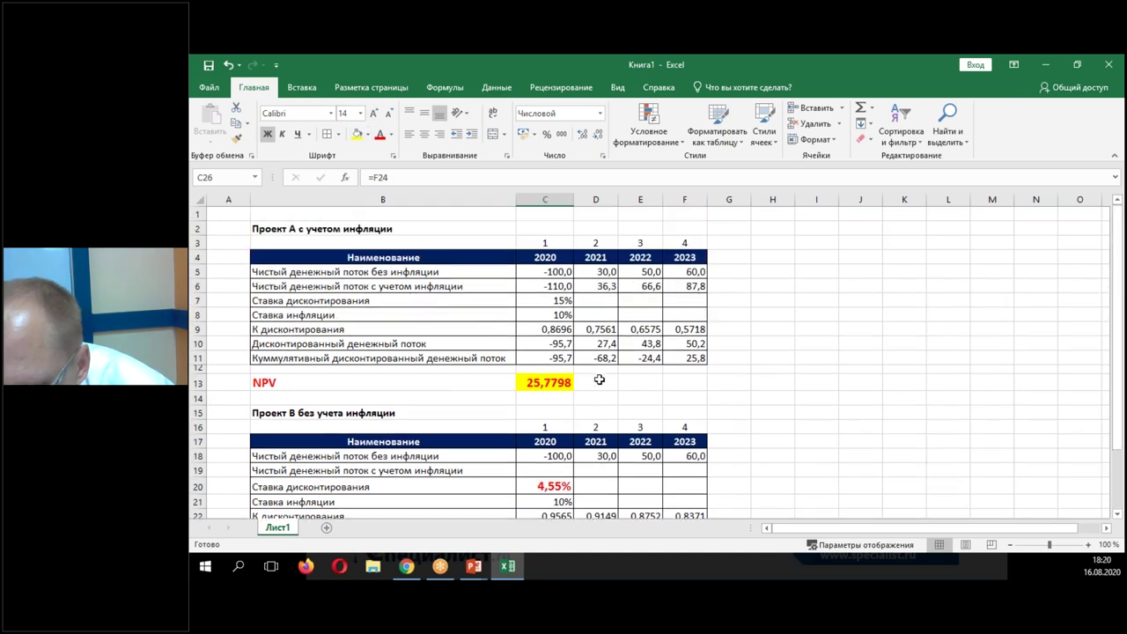
scroll(599, 380, down, 1)
scroll(484, 360, up, 1)
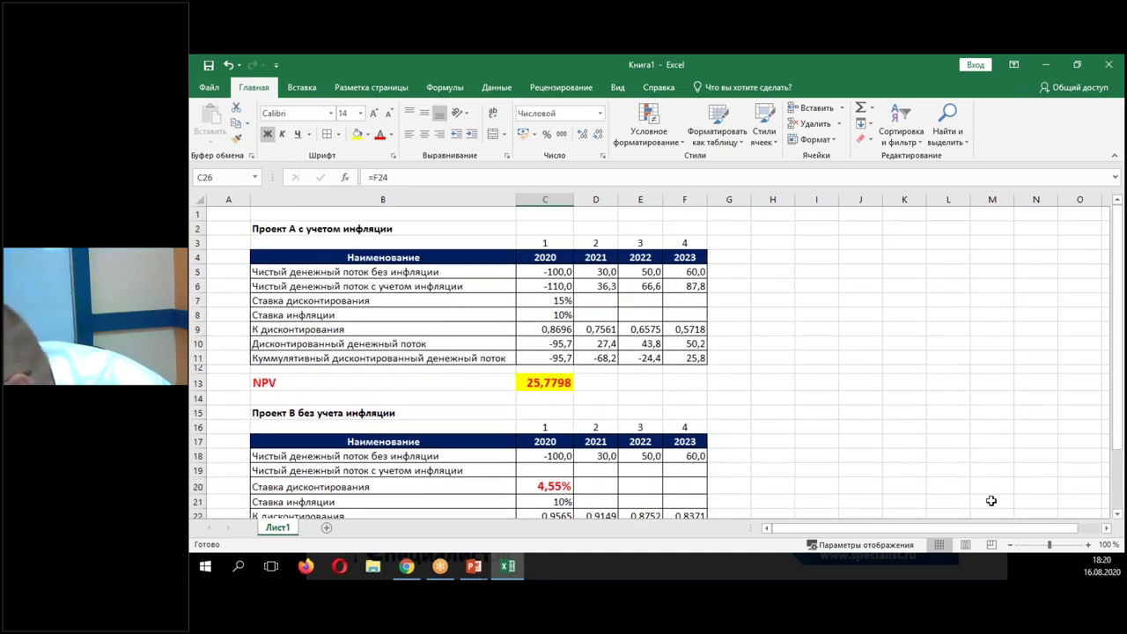
drag(1047, 547, 1044, 547)
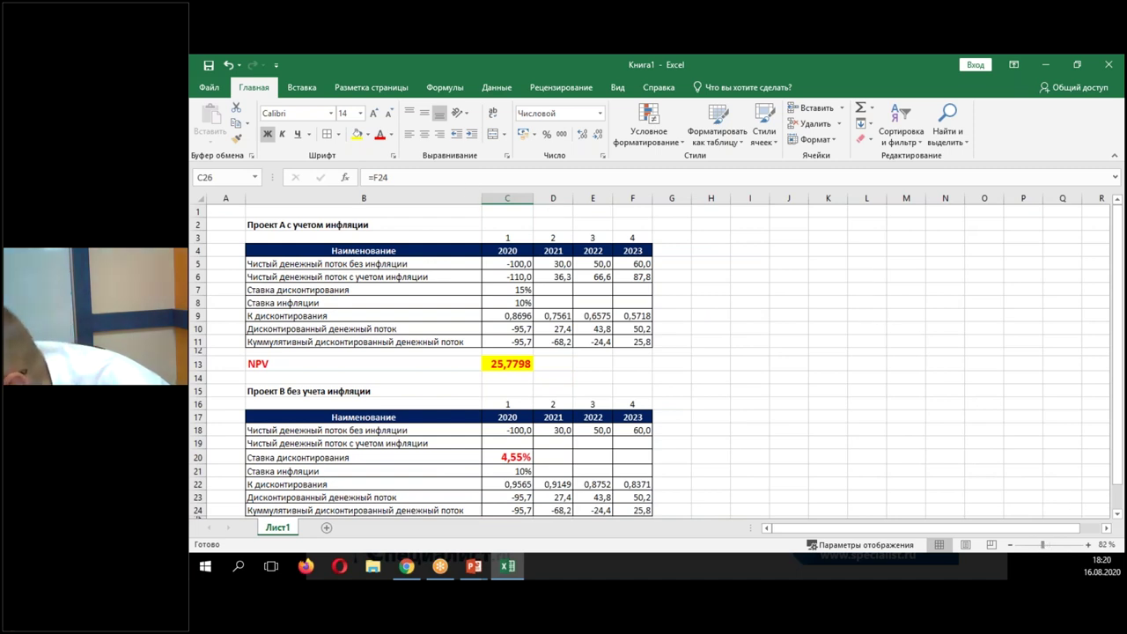
drag(1045, 547, 1043, 547)
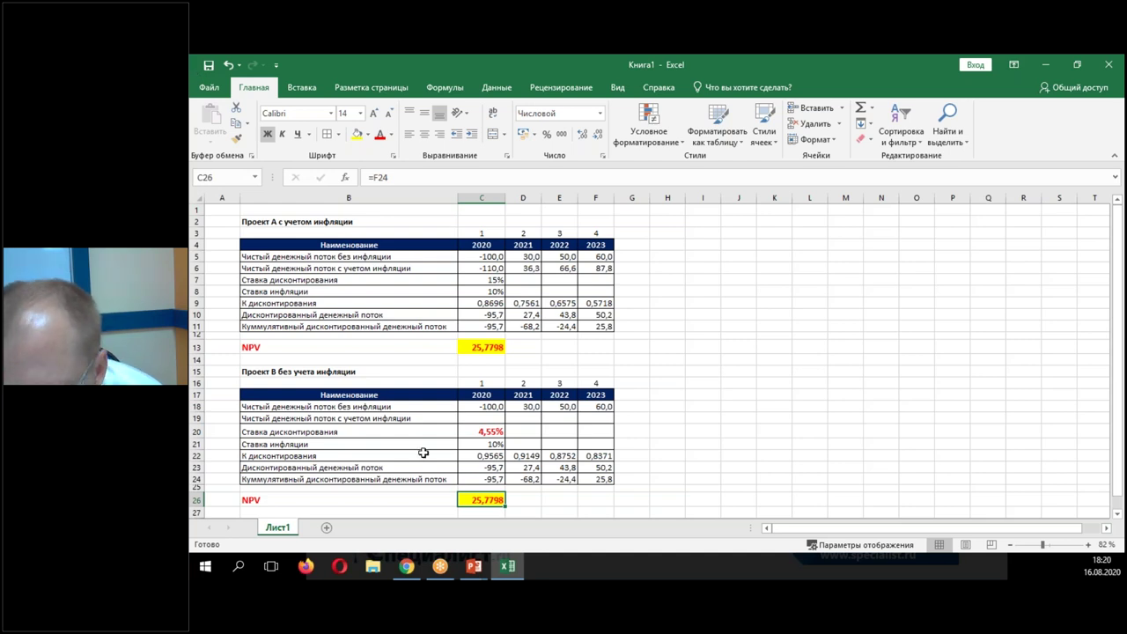
Clear the figures below the year headers in both project tables, including the NPV values, and undo both deletions.
drag(491, 257, 603, 352)
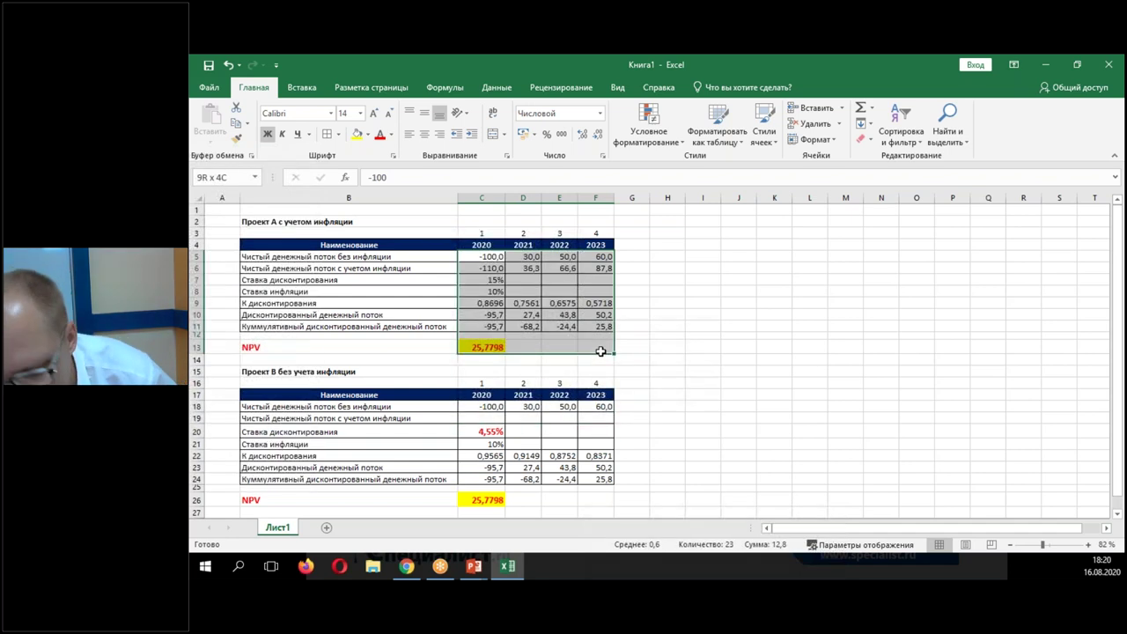
key(Delete)
drag(490, 407, 586, 501)
key(Delete)
click(673, 419)
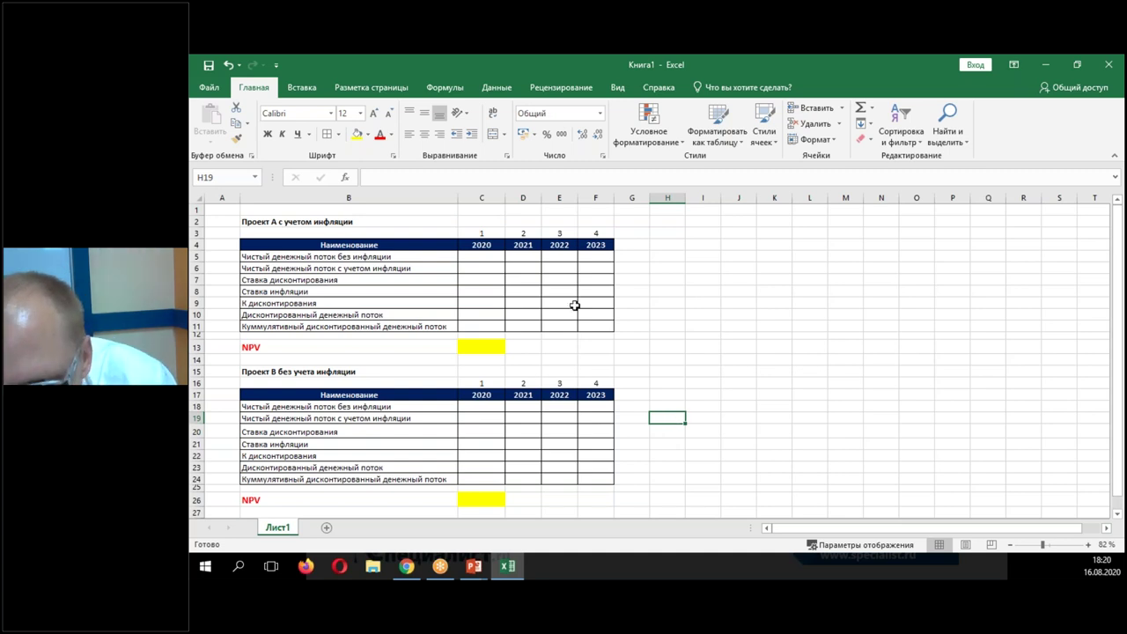
click(228, 65)
click(228, 65)
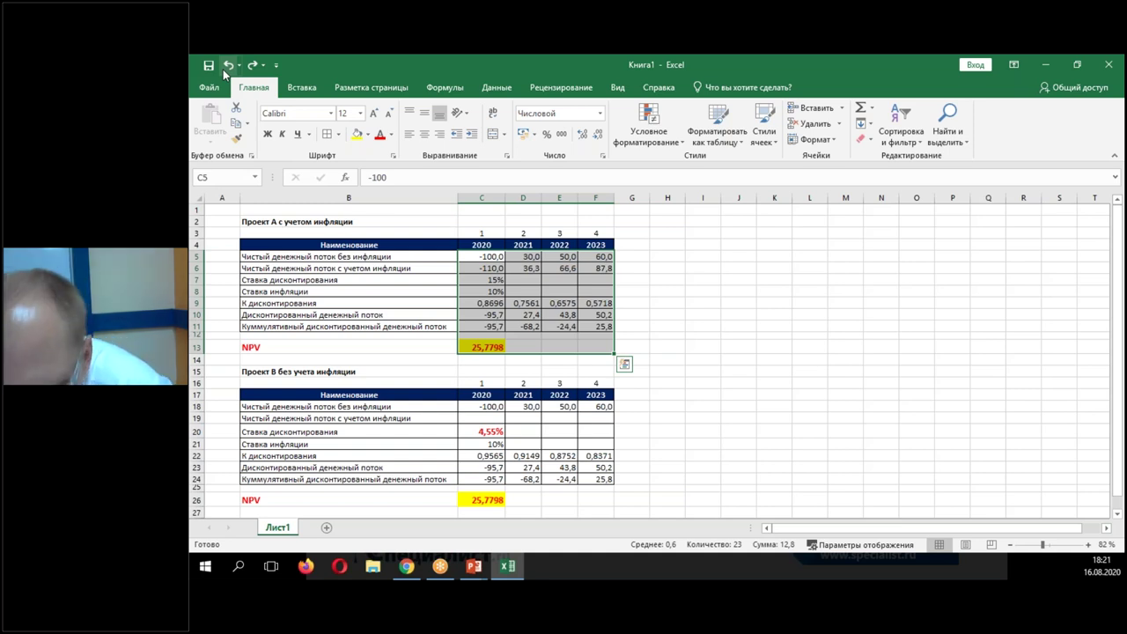
Clear the contents of the entire sheet and delete all its cells, and undo both actions.
click(199, 199)
key(Delete)
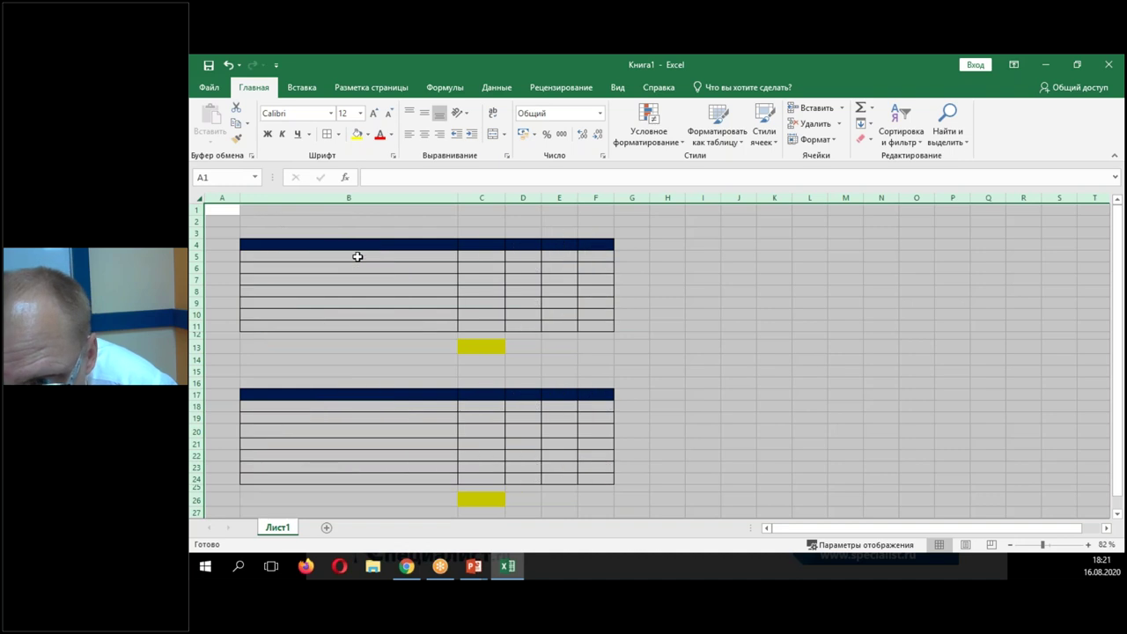
right_click(355, 254)
click(398, 372)
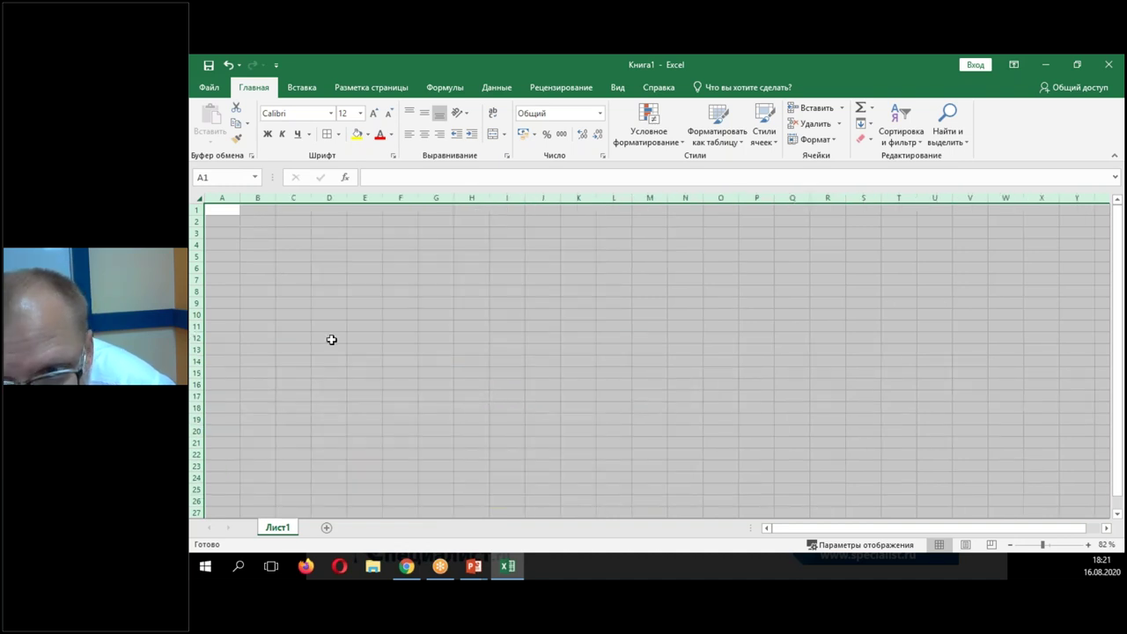
click(228, 66)
click(228, 65)
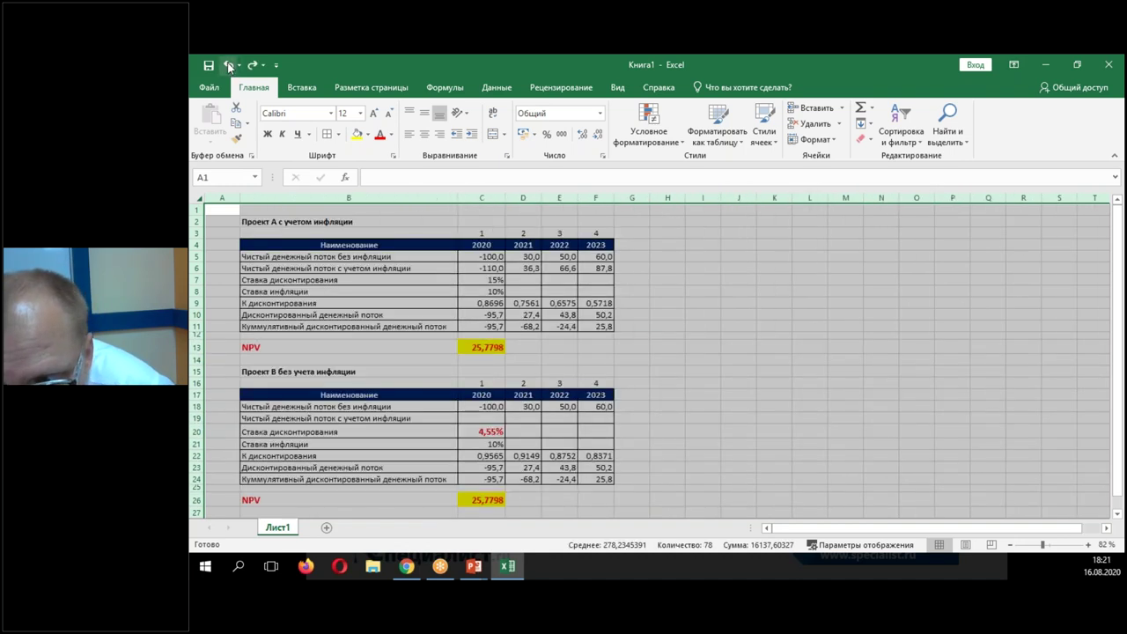
click(549, 351)
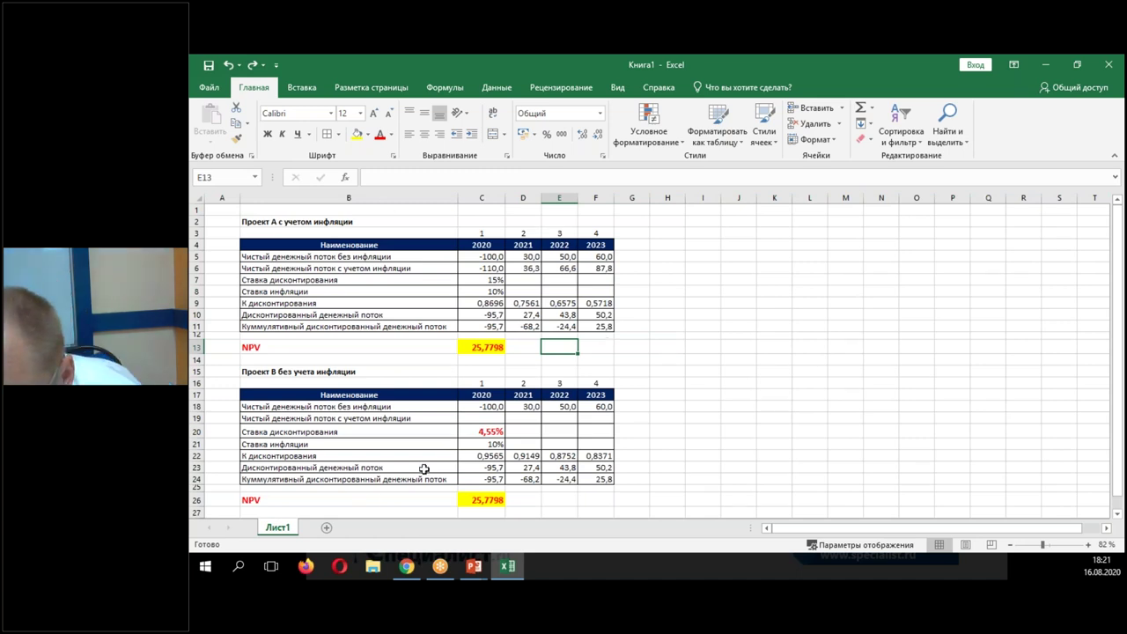
Try a 5% discount rate for "Проект В" in C20 and undo the change.
click(475, 431)
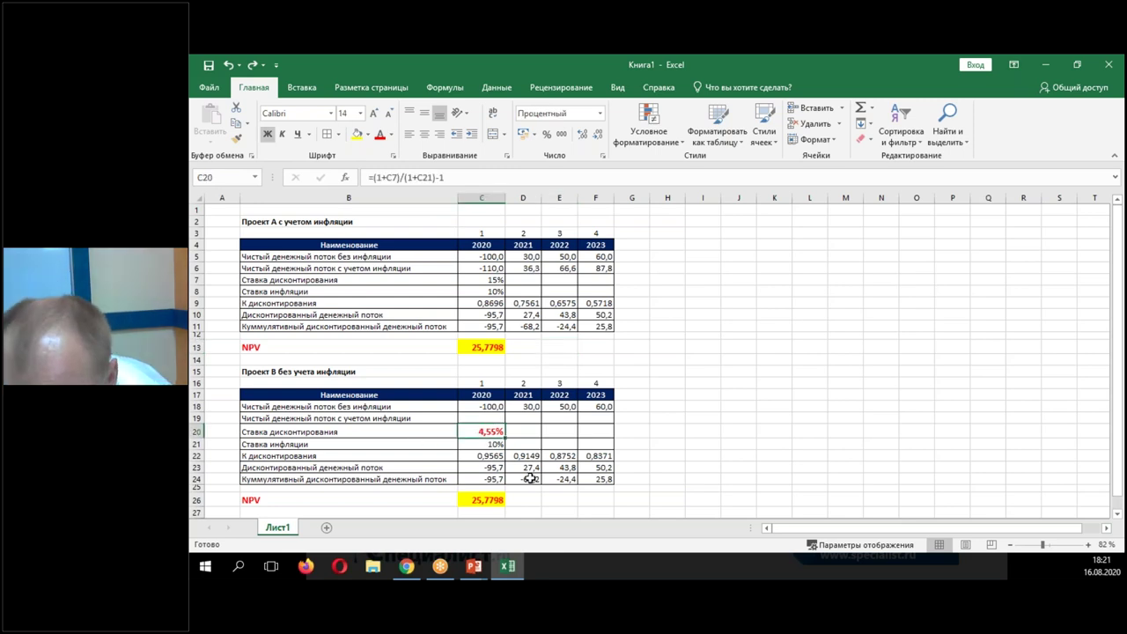
text(5)
key(Return)
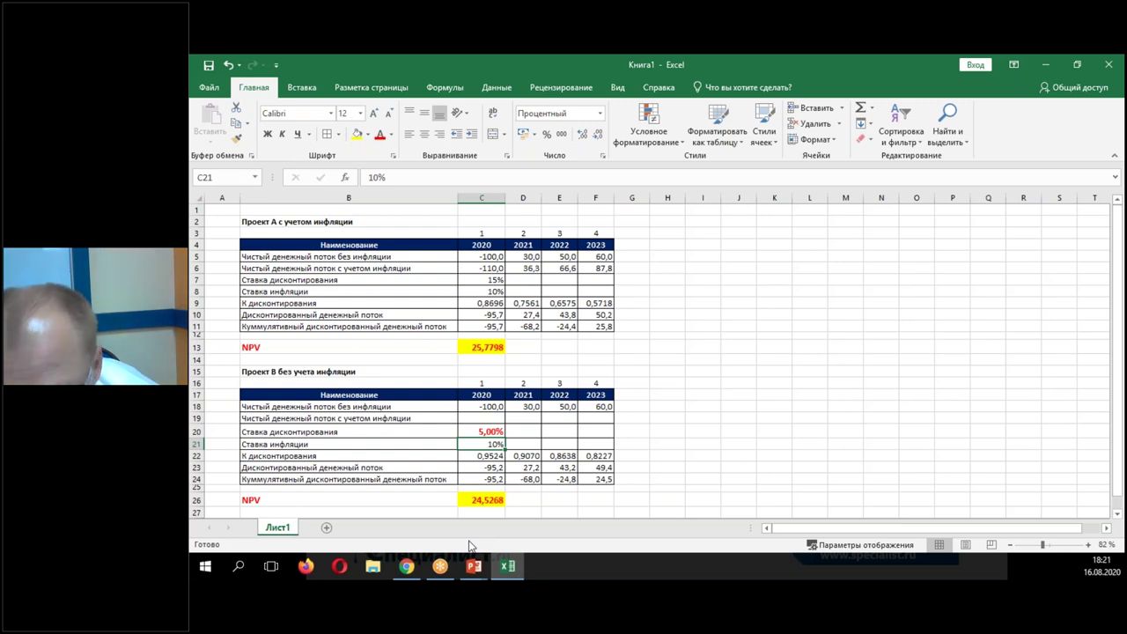
click(228, 65)
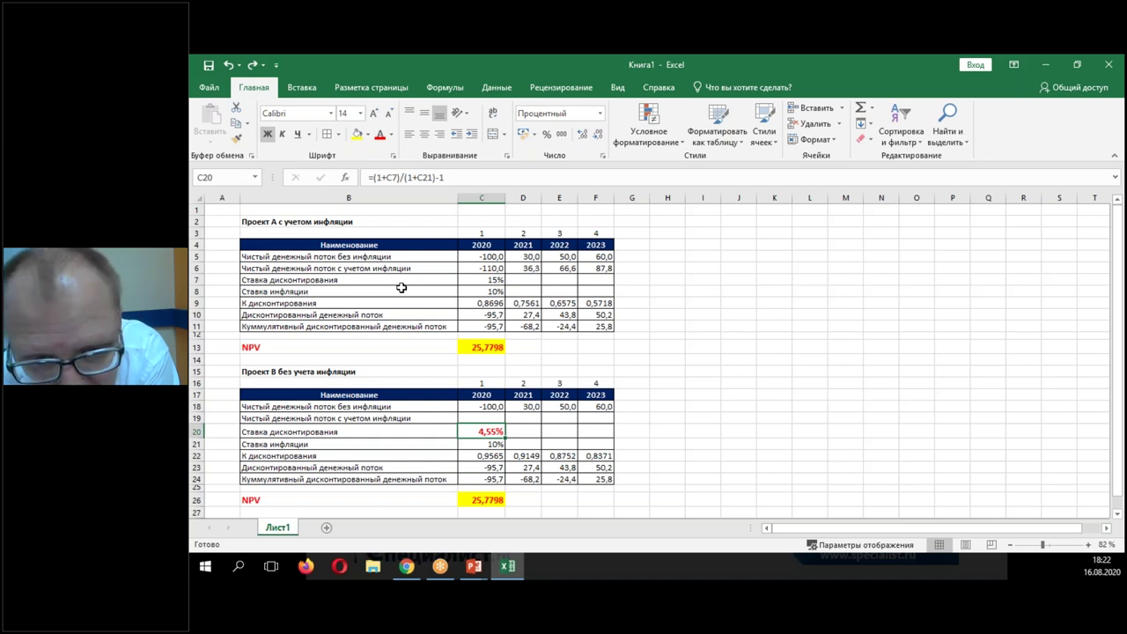
key(alt+Tab)
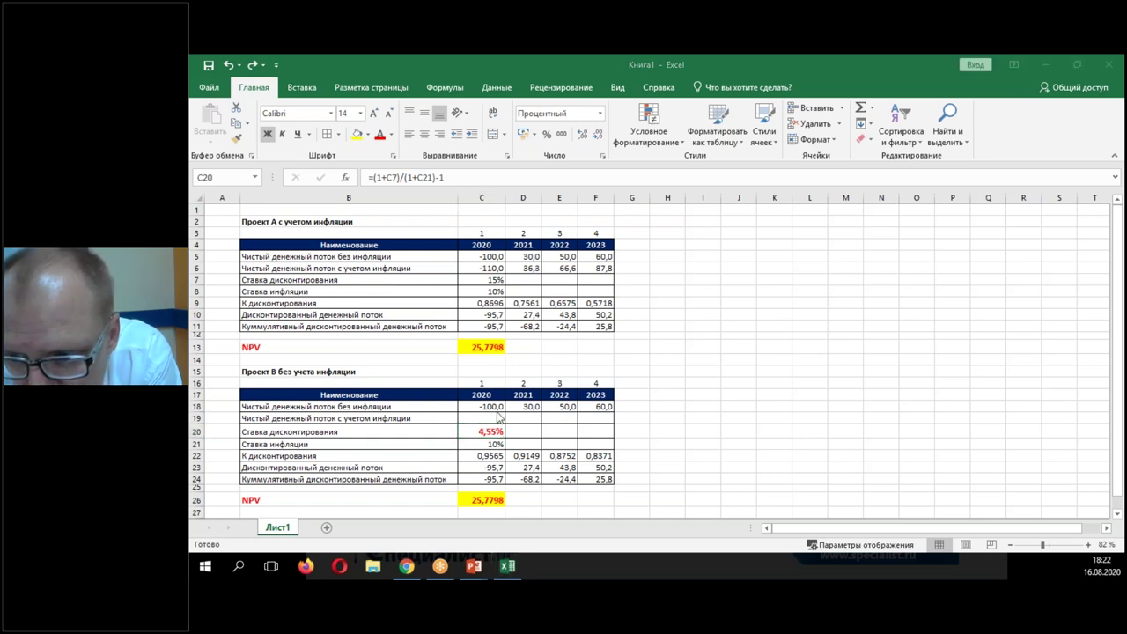
click(475, 335)
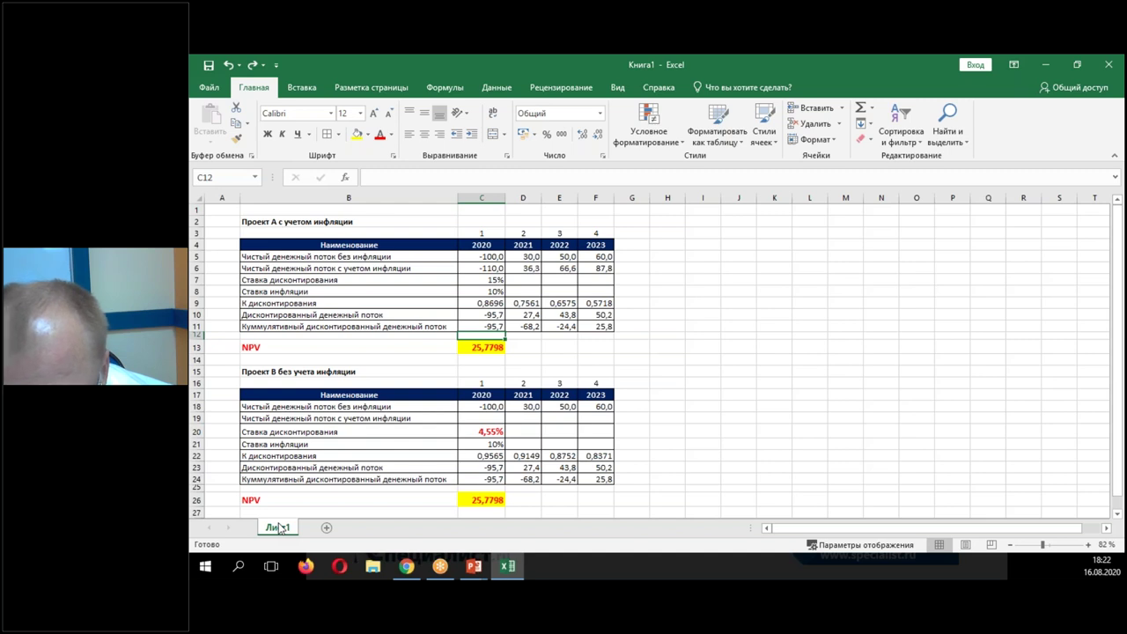
Narrow column A and create a copy of sheet Лист1 at the end of the workbook.
drag(239, 197, 220, 197)
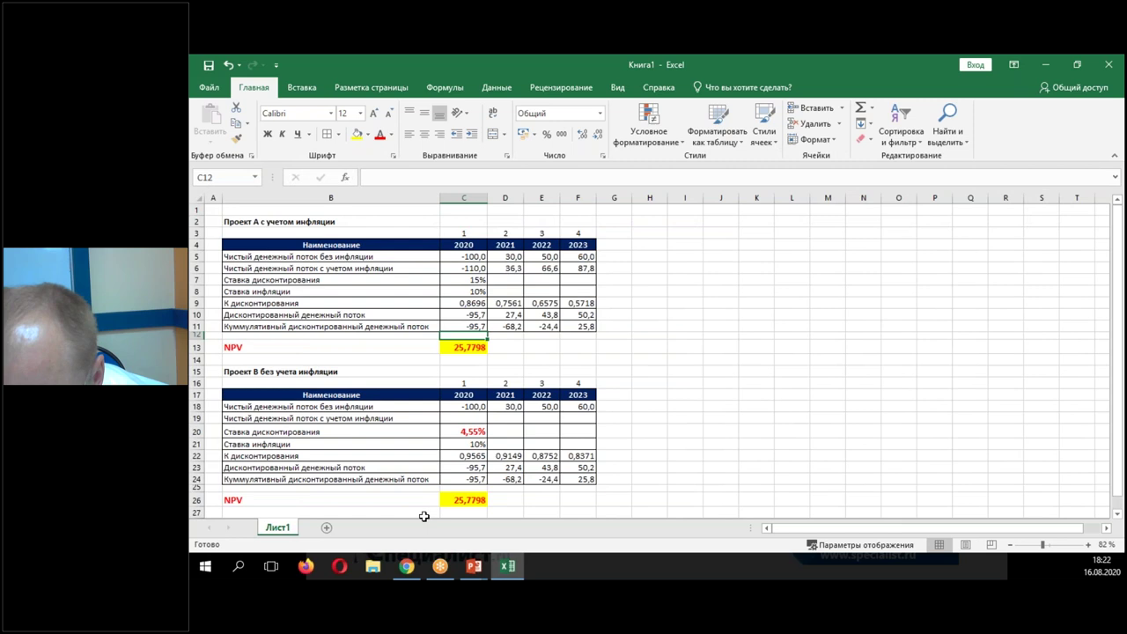
right_click(279, 529)
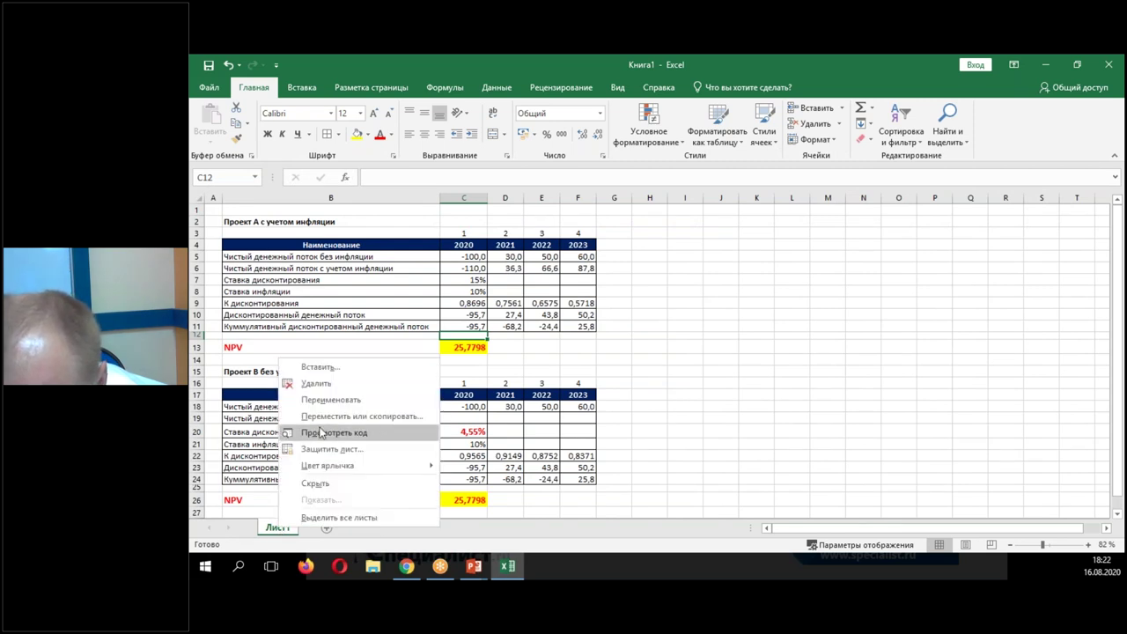
click(363, 421)
click(286, 403)
click(272, 468)
click(357, 491)
click(273, 527)
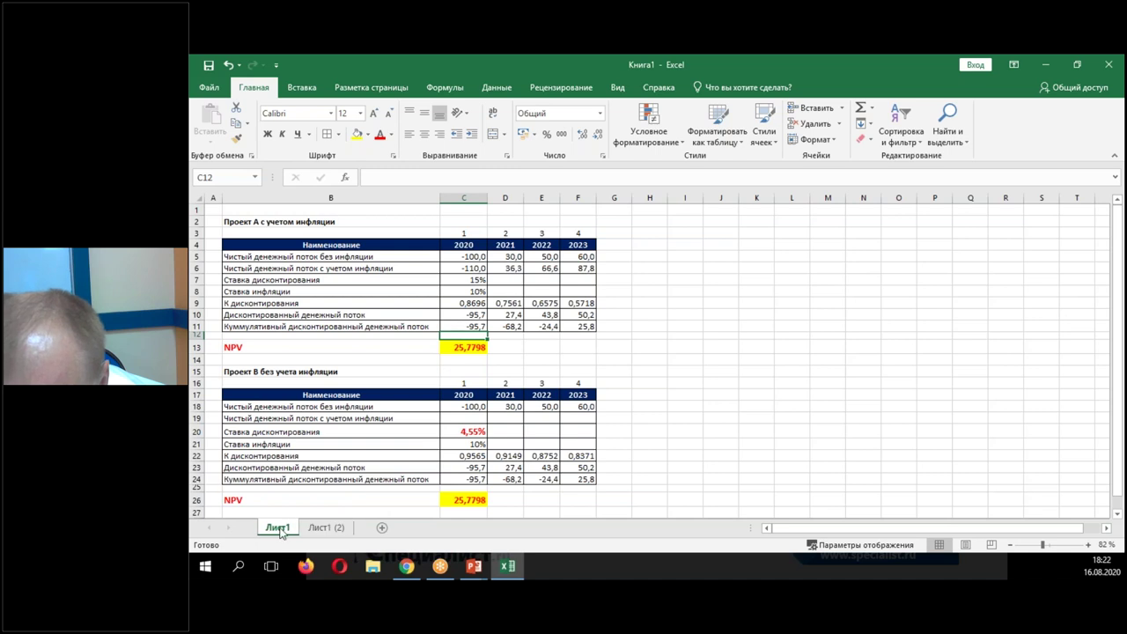
click(337, 528)
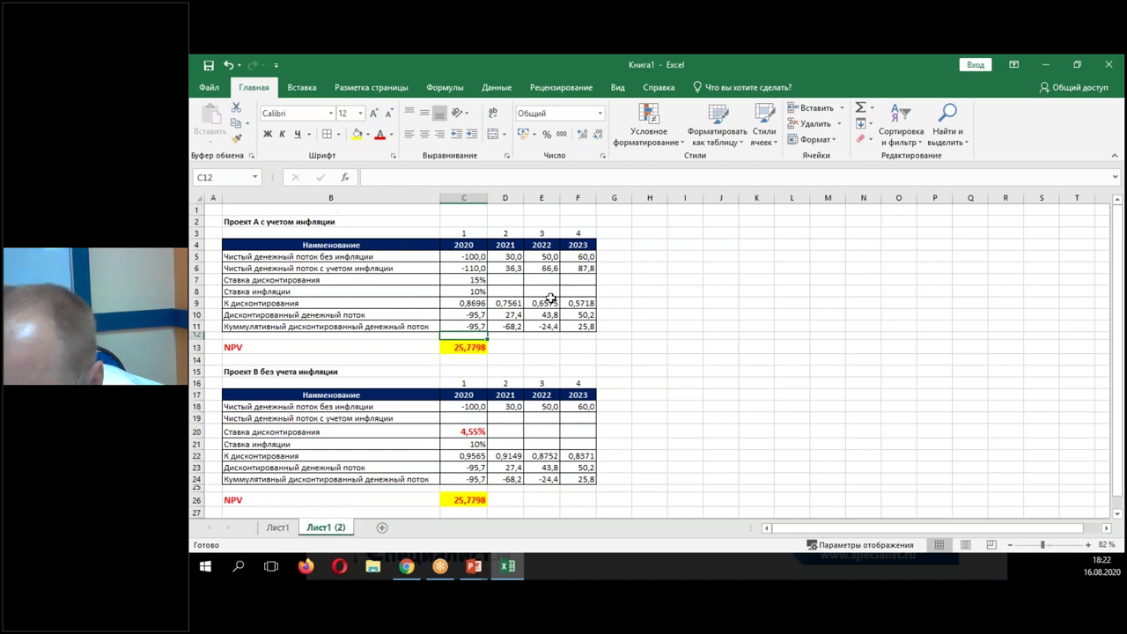
On the copied sheet, extend the "Проект А" year header from F4 to M4 and the period number from F3 to L3.
click(581, 234)
click(581, 245)
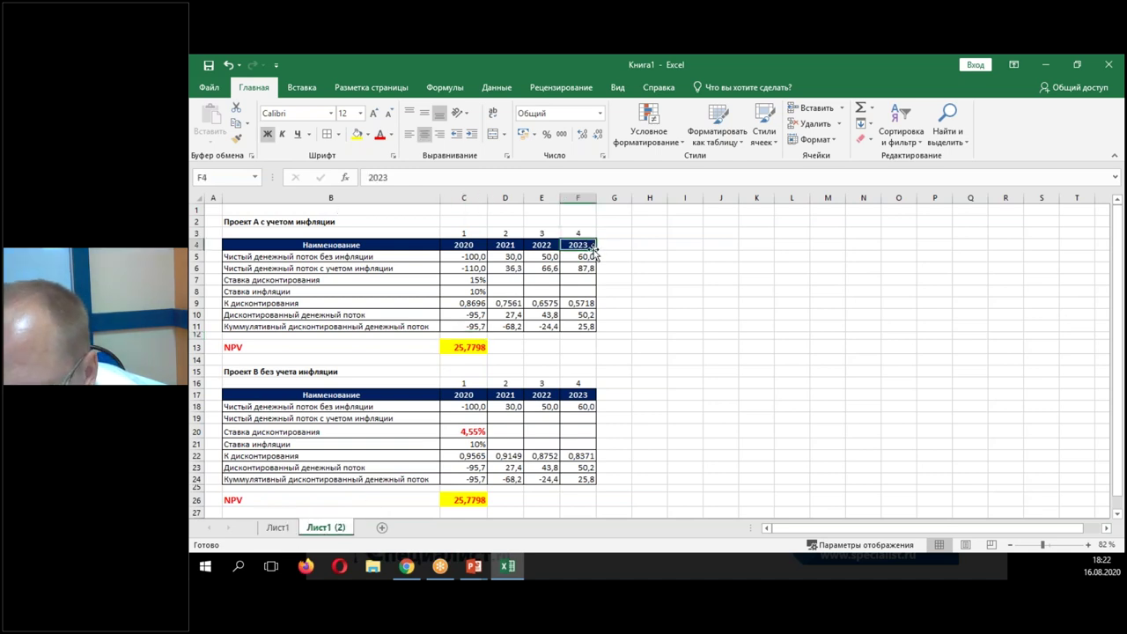
drag(586, 244, 832, 262)
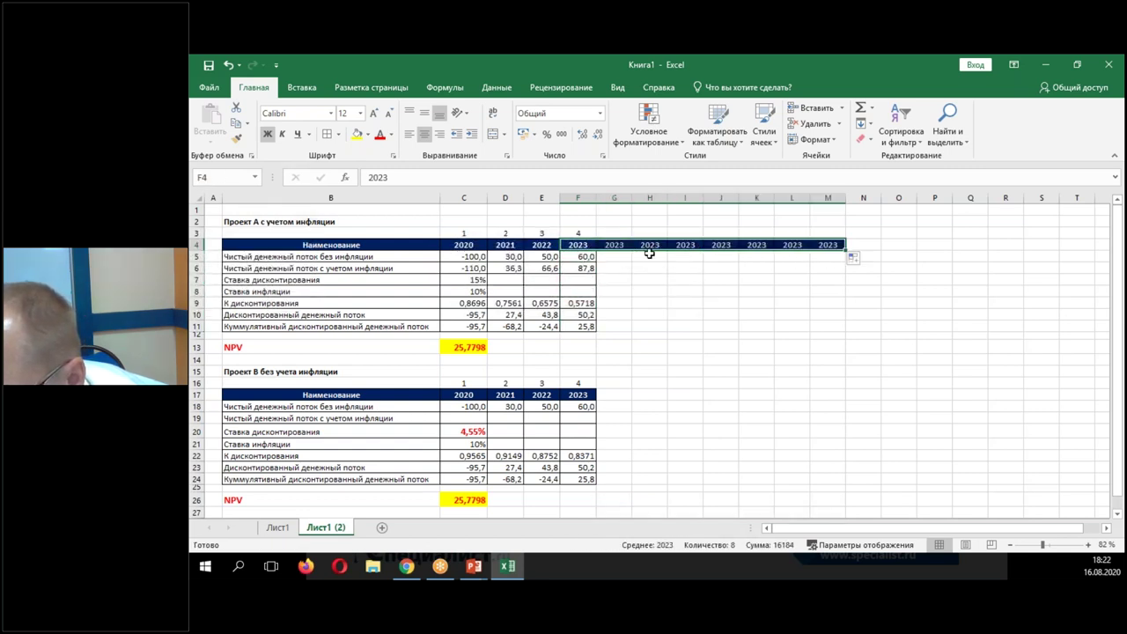
click(578, 232)
drag(596, 238, 812, 247)
click(579, 233)
Enter =C3+1 in D3, fill it across to M3, and delete the surplus column M.
click(504, 234)
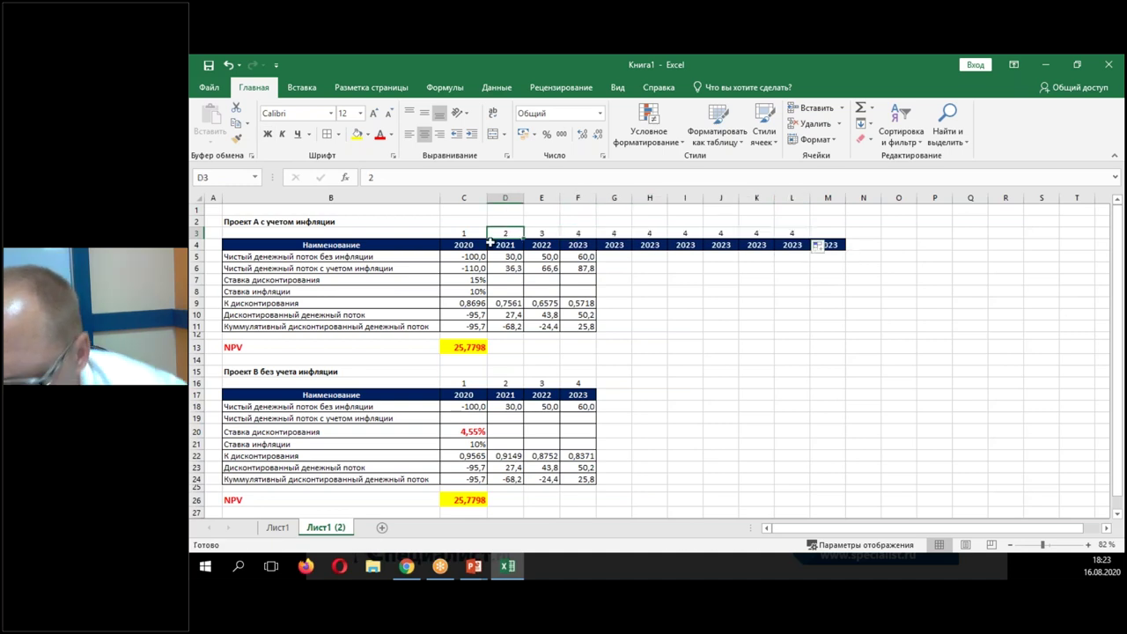
text(=)
click(467, 232)
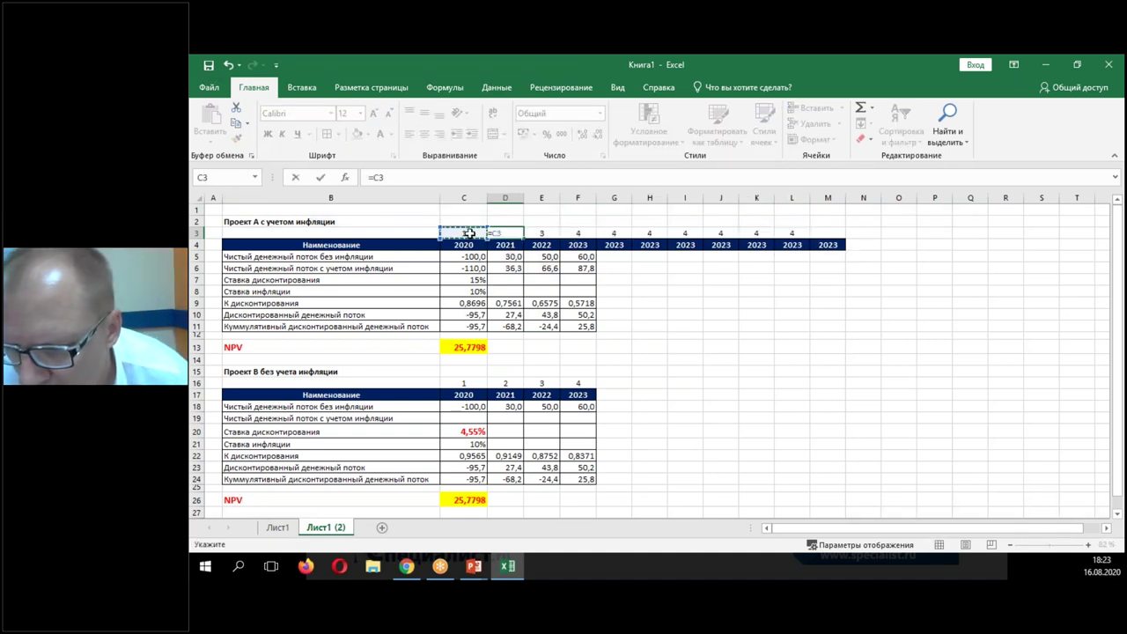
text(+1)
key(ctrl+Return)
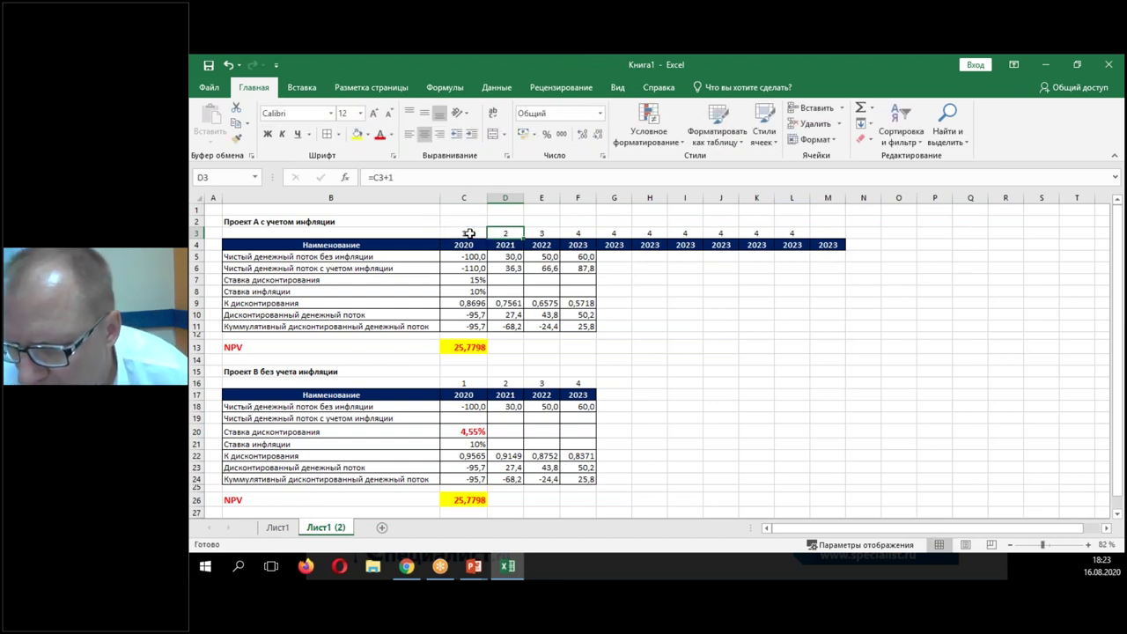
drag(541, 236, 833, 277)
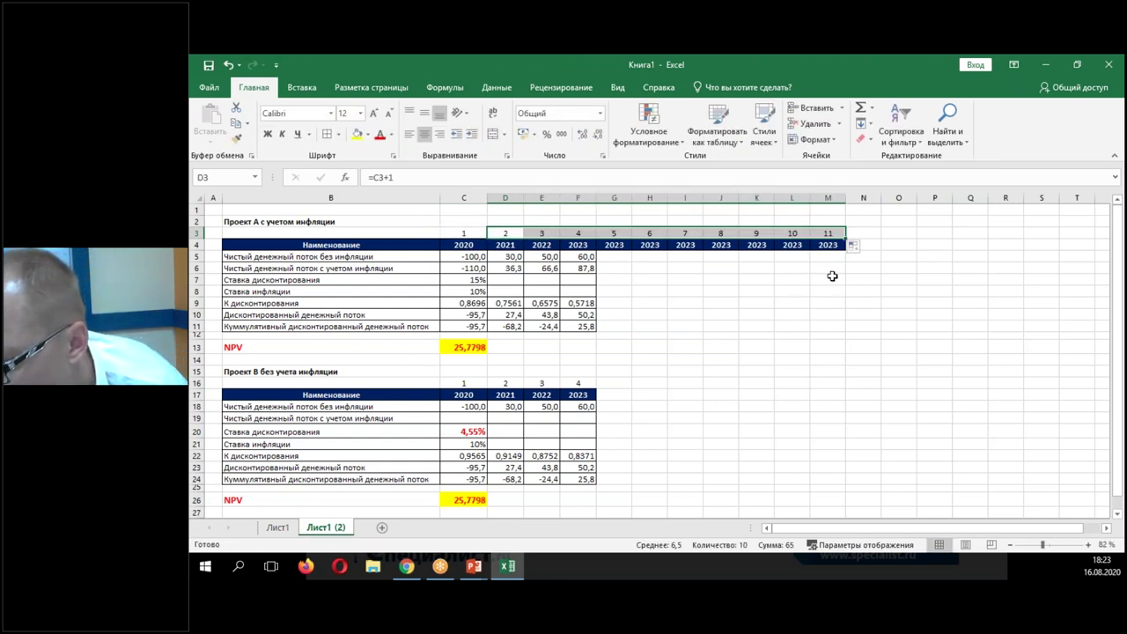
right_click(832, 197)
click(872, 308)
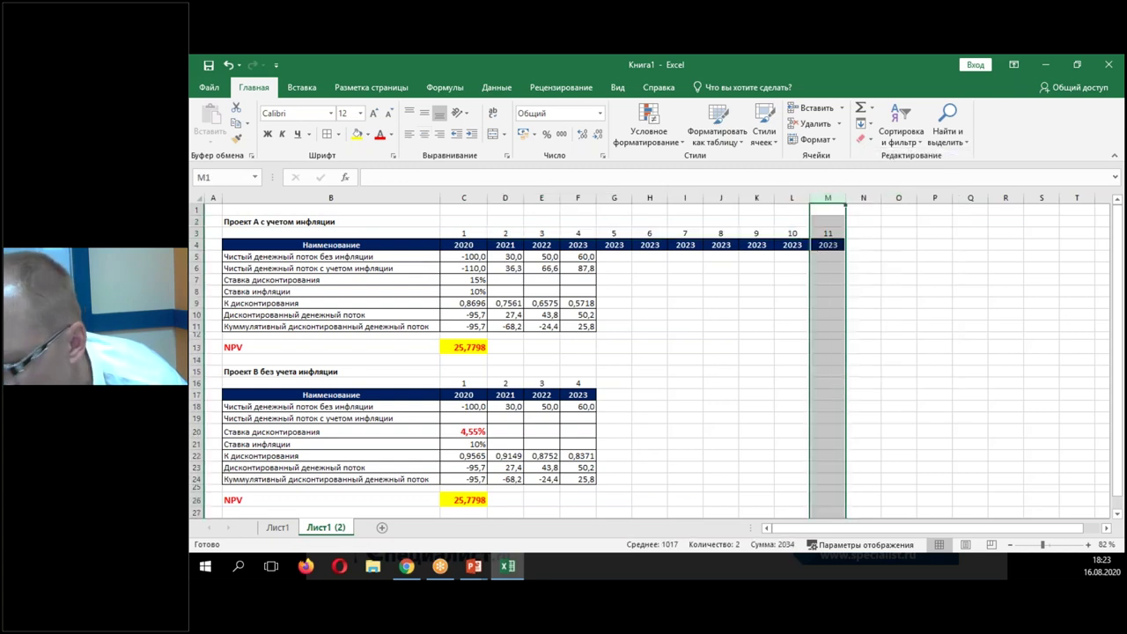
Enter =C4+1 in D4 and fill it across to L4 to extend the years through 2029.
click(505, 245)
text(=)
click(465, 244)
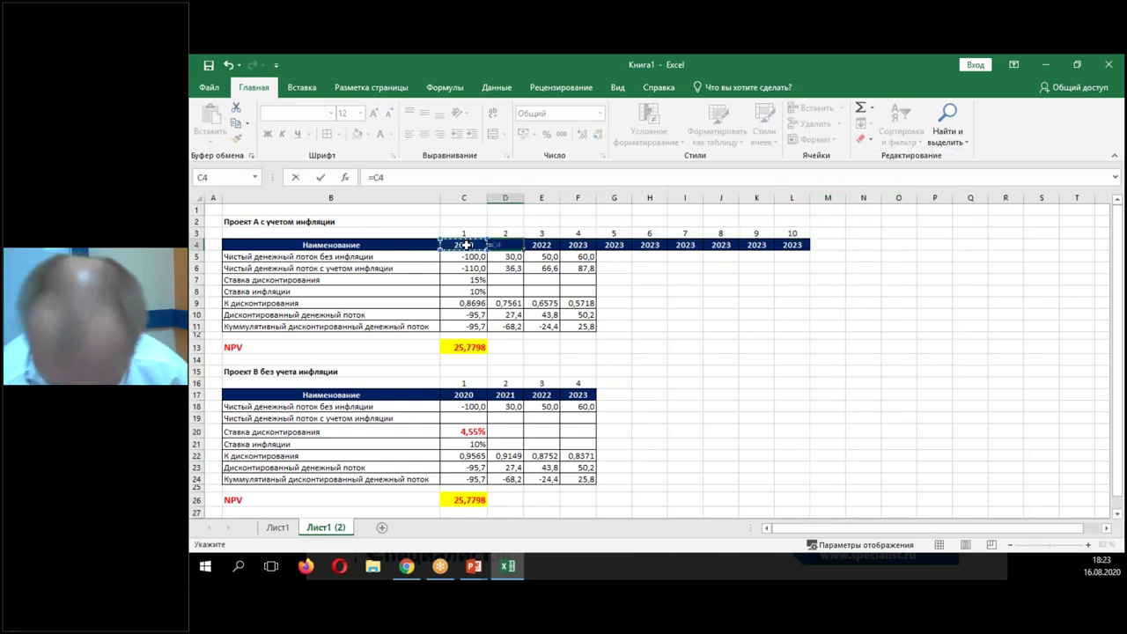
text(+1)
key(ctrl+Return)
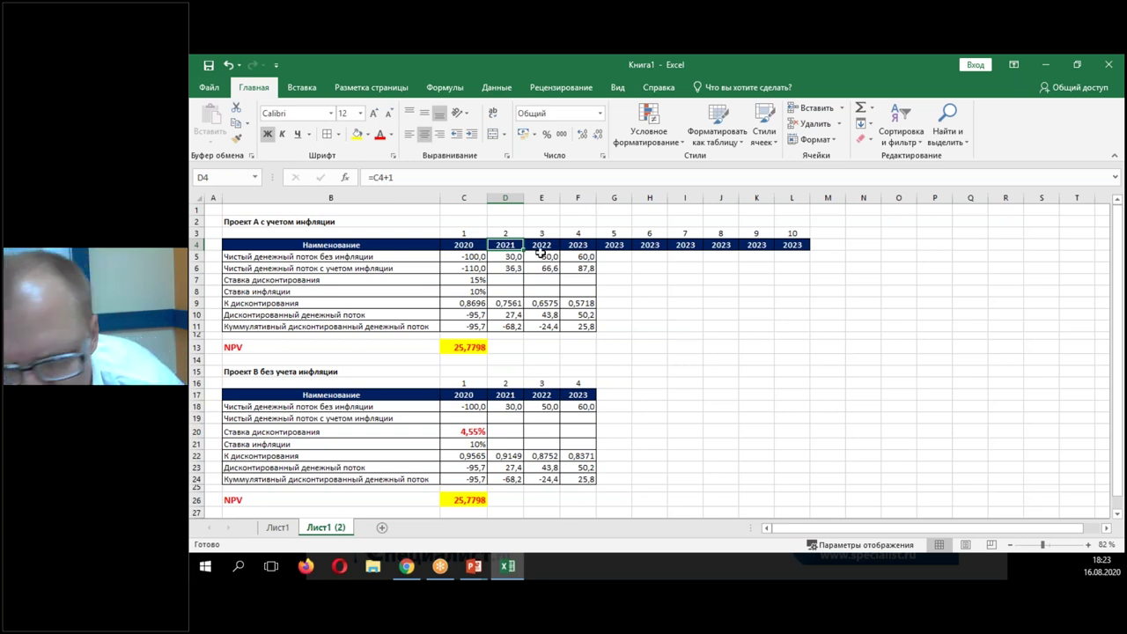
drag(526, 252, 788, 259)
click(725, 292)
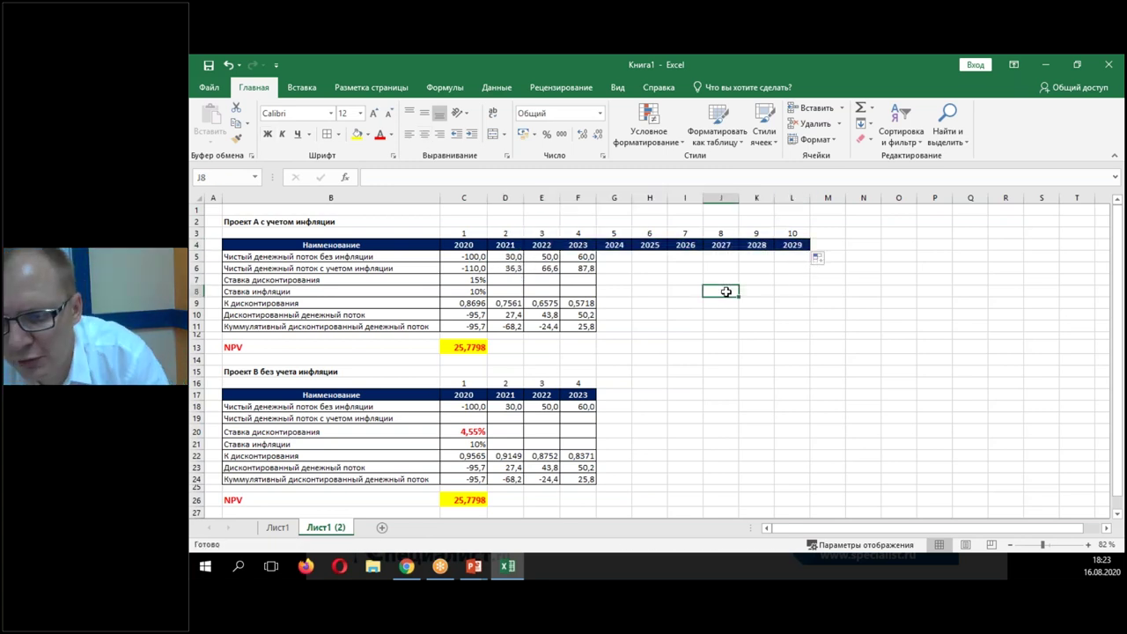
Apply all borders to the "Проект А" table range C5:L11.
drag(475, 256, 793, 327)
click(328, 139)
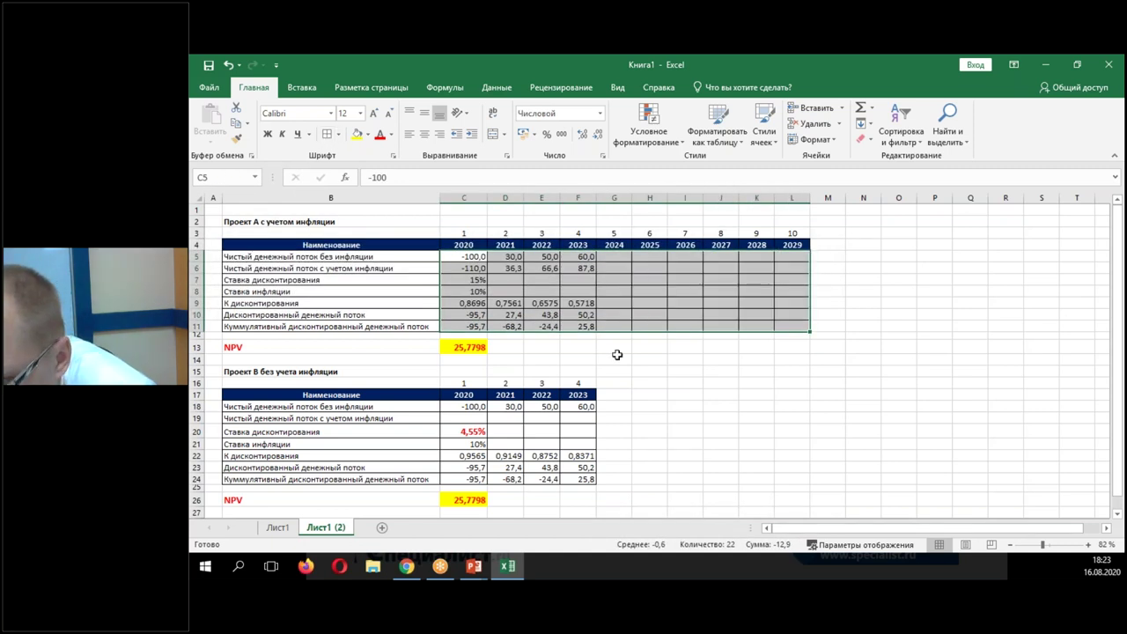
Set the 2021 cash flow without inflation of "Проект А" in D5 to -20.
click(689, 382)
click(636, 276)
click(584, 256)
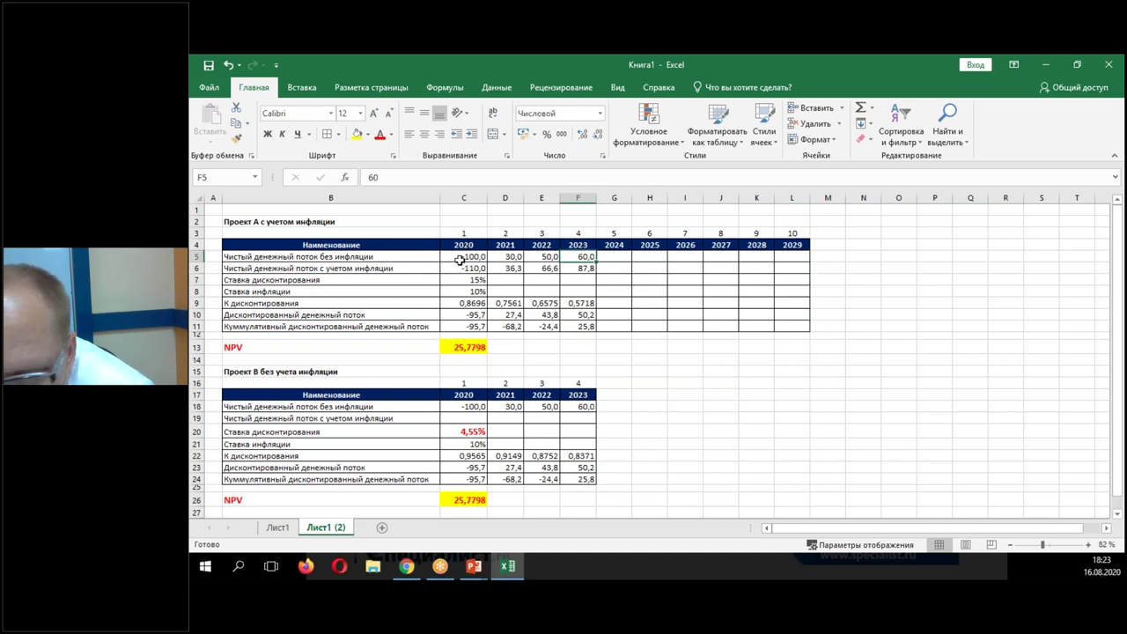
click(499, 257)
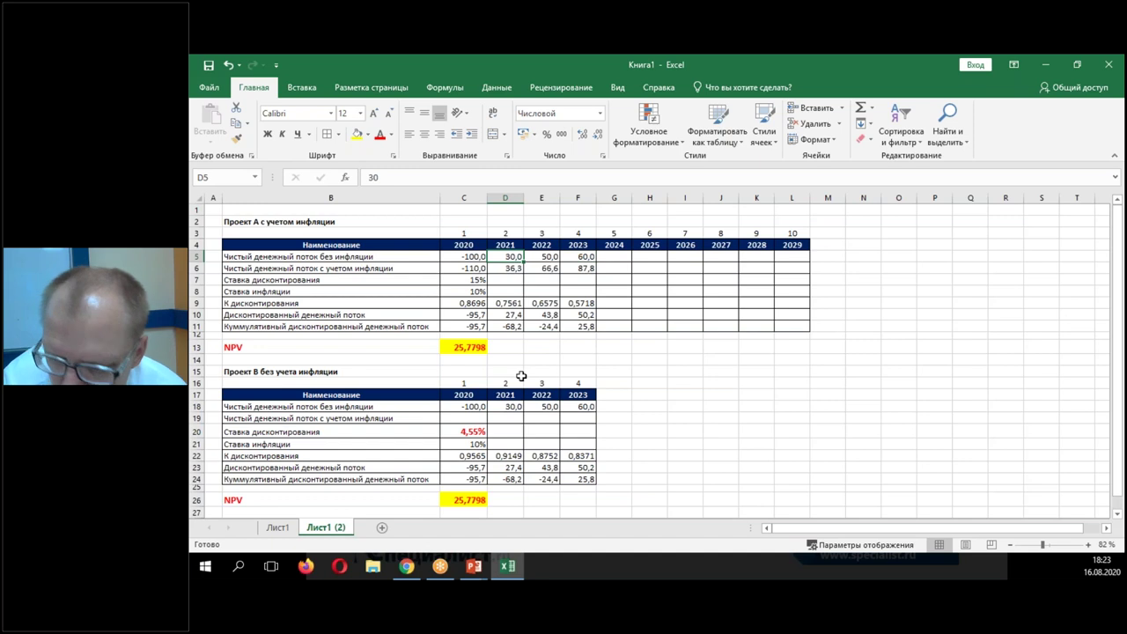
text(-)
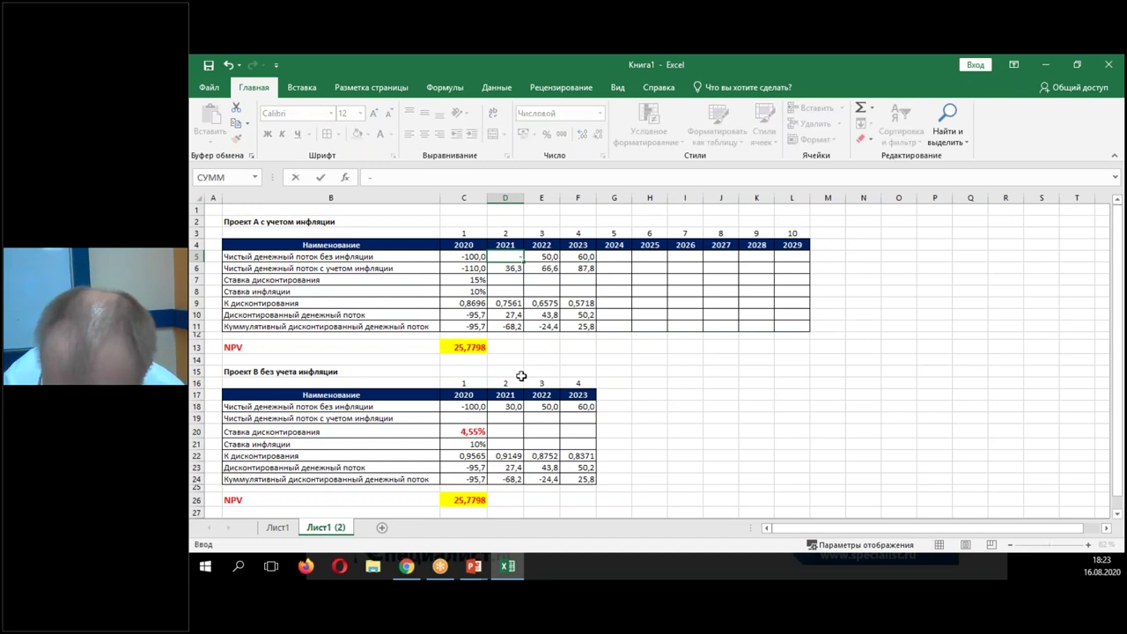
text(20)
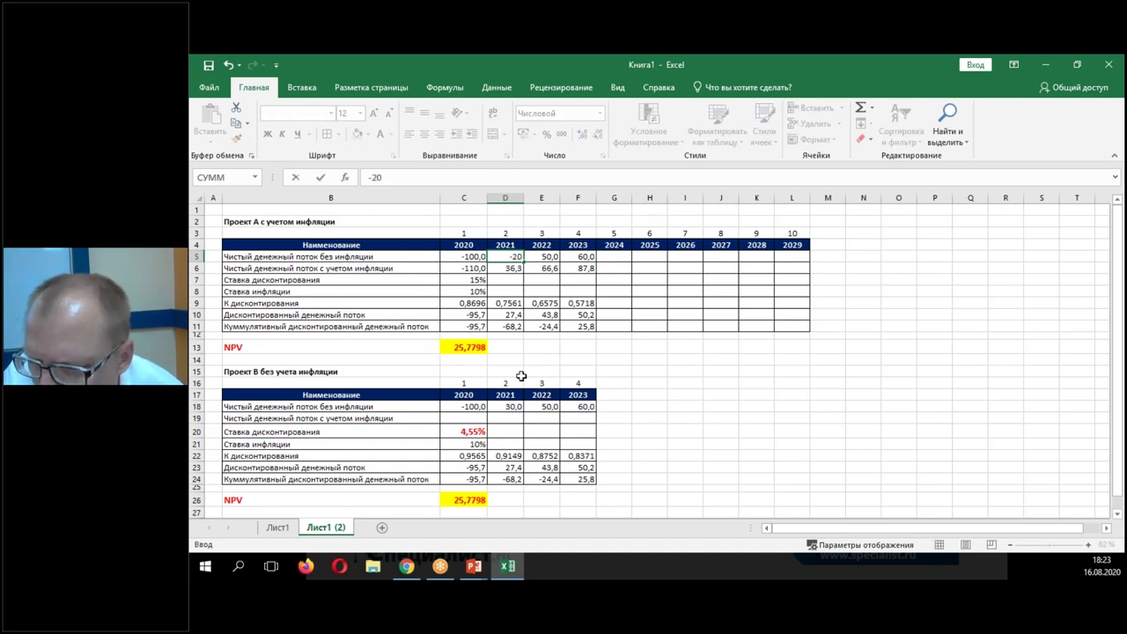
key(Return)
key(Up)
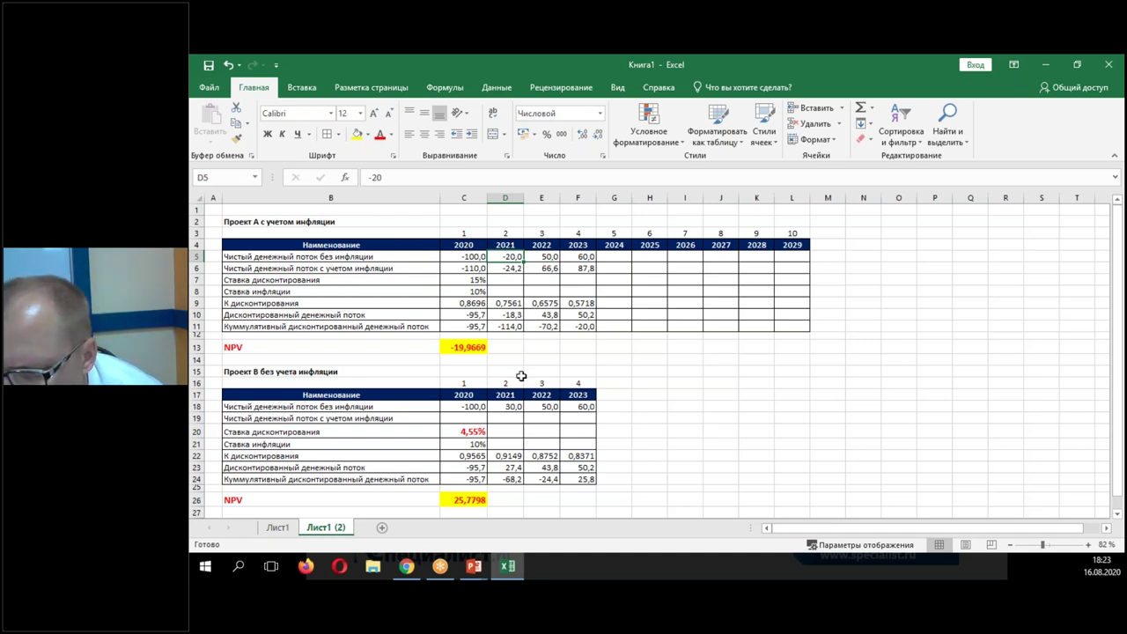
Set the "Проект А" cash flows without inflation to -30 for 2022 in E5 and -110 for 2023 in F5.
key(Left)
key(Right)
key(Right)
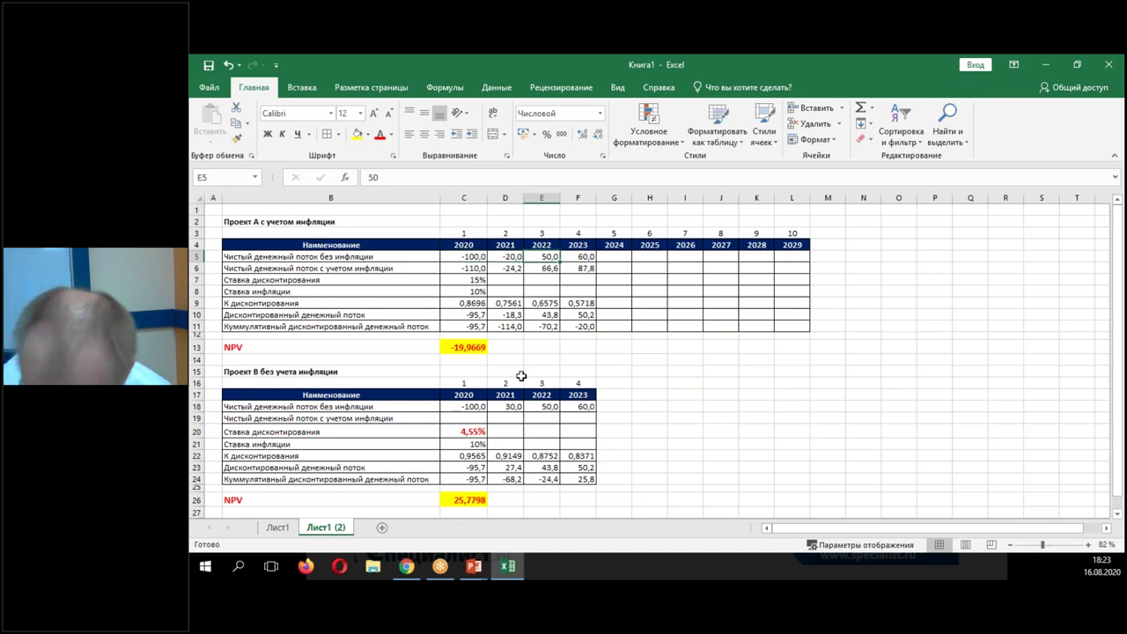
text(-30)
key(Right)
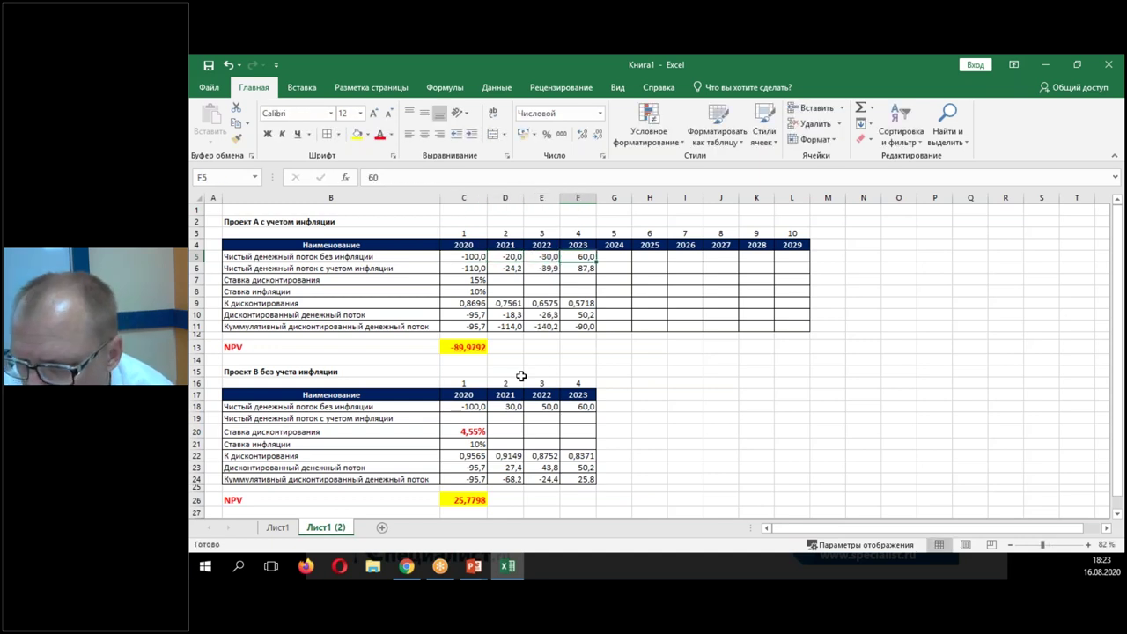
text(-110)
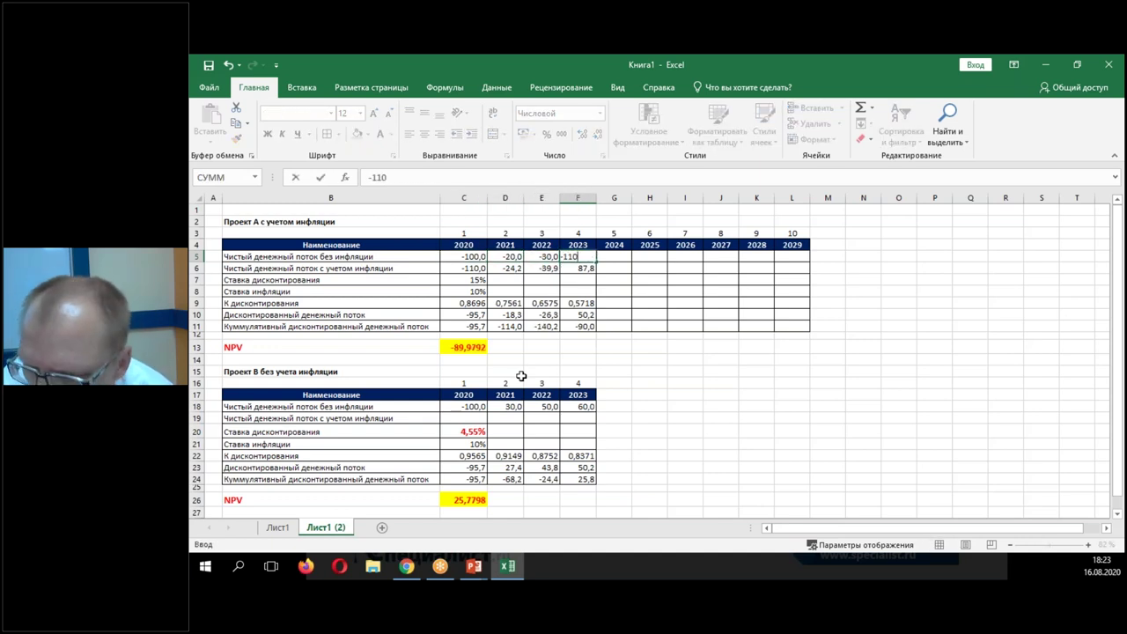
key(Return)
click(467, 258)
drag(517, 257, 575, 259)
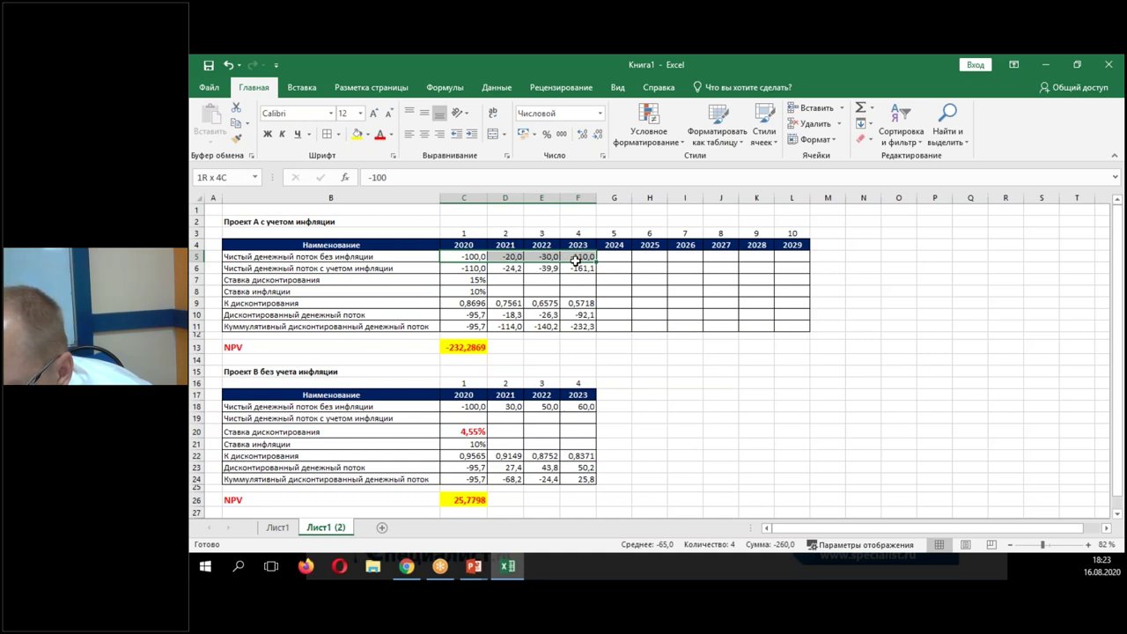
Enter a 2024 cash flow of 50 in G5 and fill it across to L5 for the years through 2029.
click(608, 257)
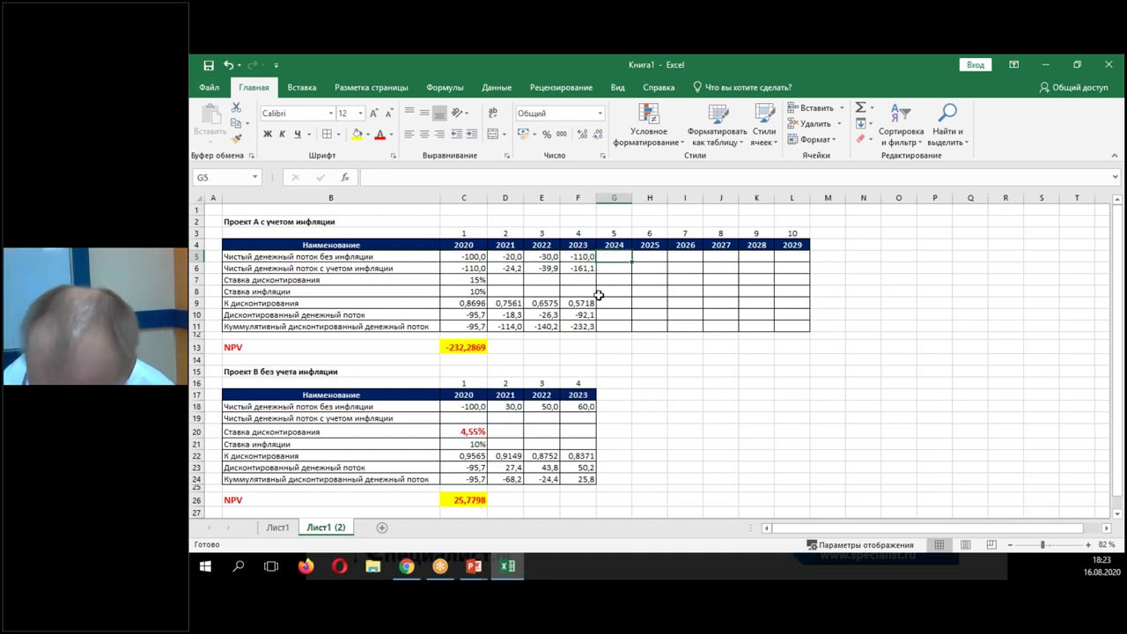
text(50)
key(ctrl+Return)
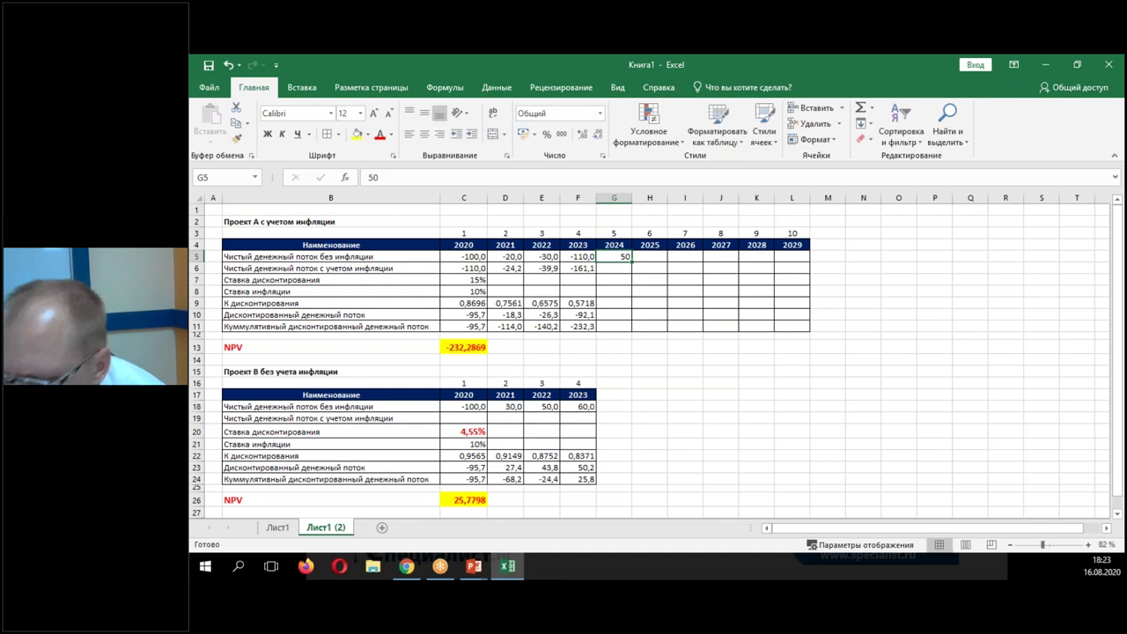
drag(632, 261, 797, 264)
click(643, 279)
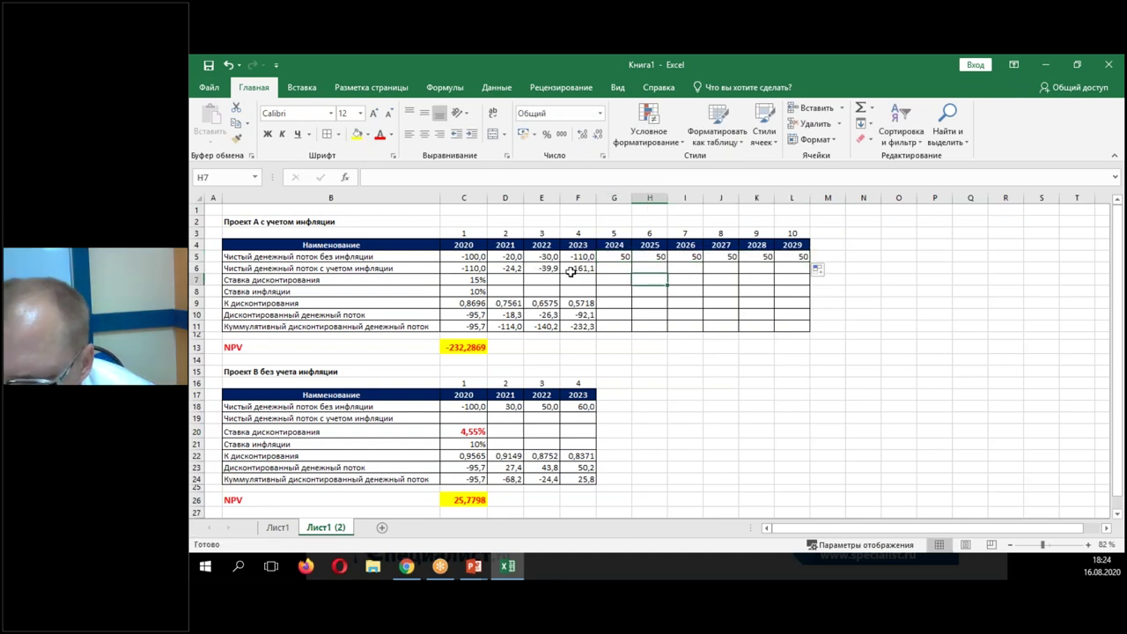
Set the "Проект А" discount rate in C7 to 14,75% and show it with two decimal places.
click(479, 268)
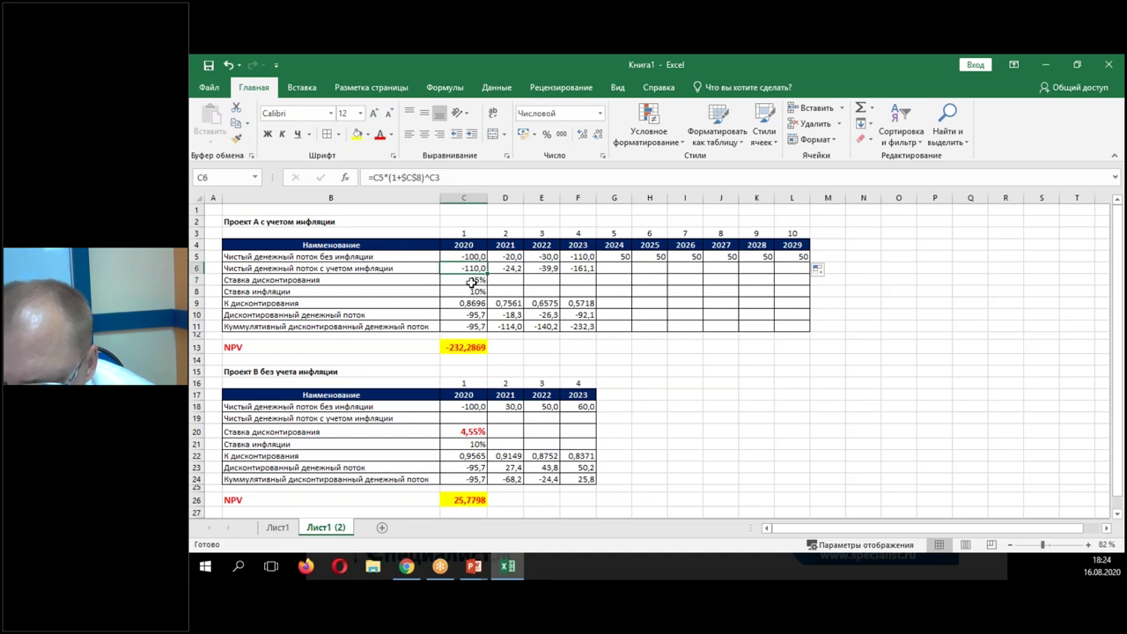
click(471, 280)
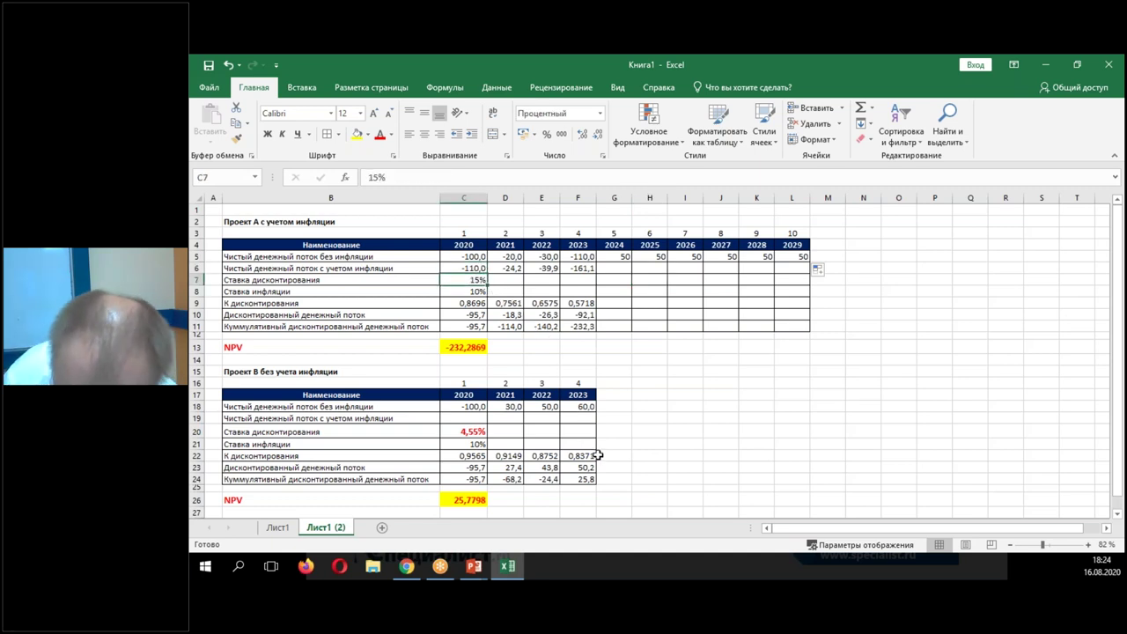
text(14)
text(,75)
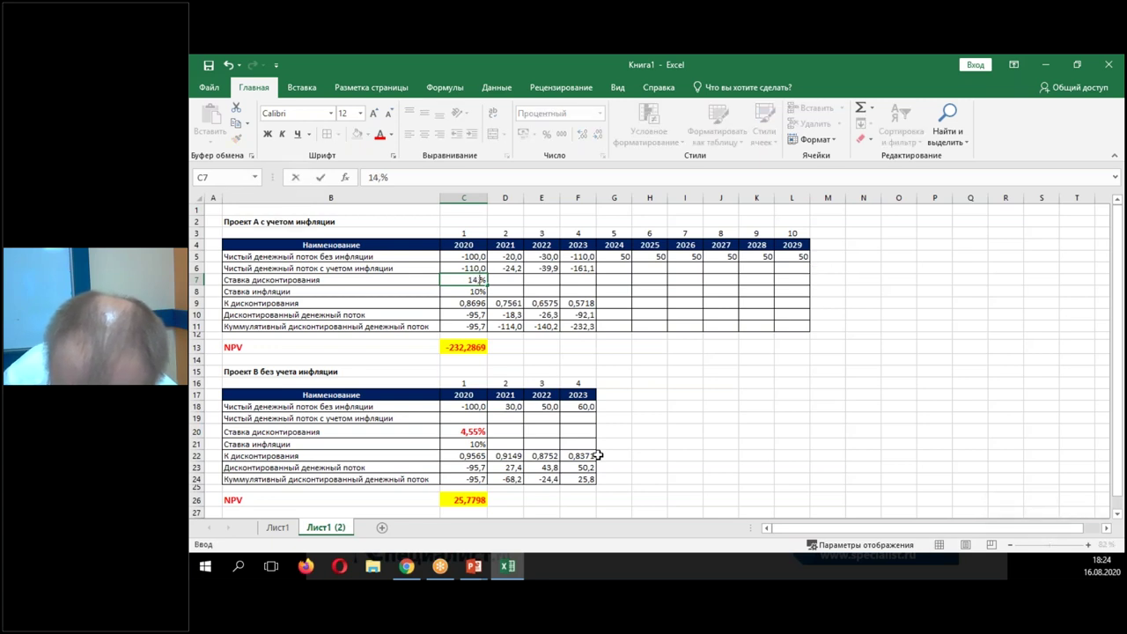
key(Return)
key(Up)
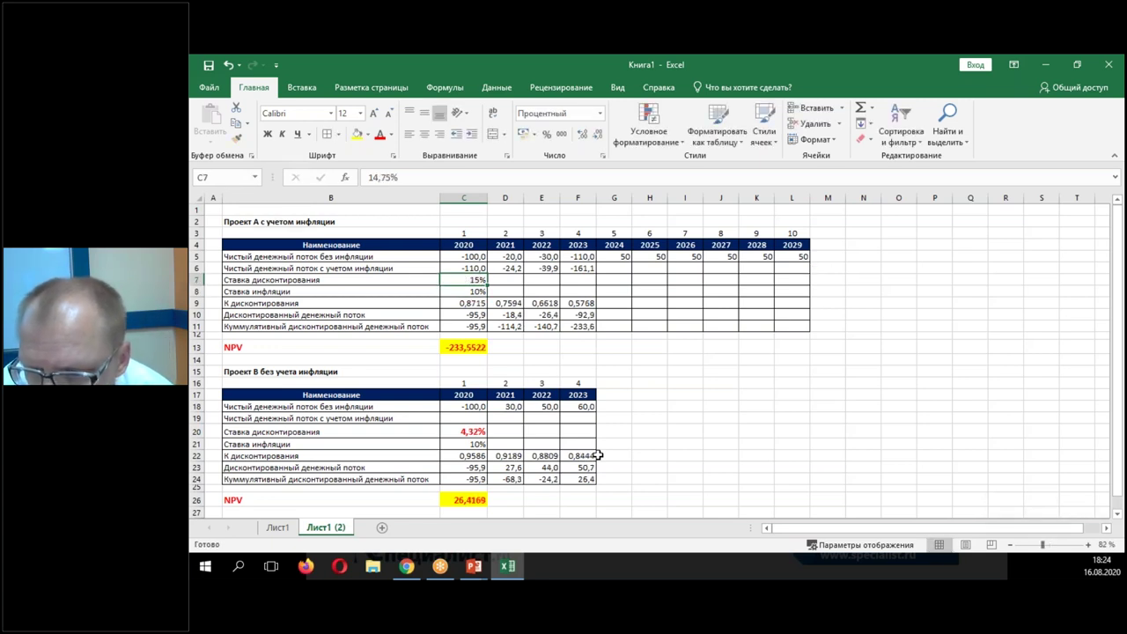
click(582, 135)
click(581, 135)
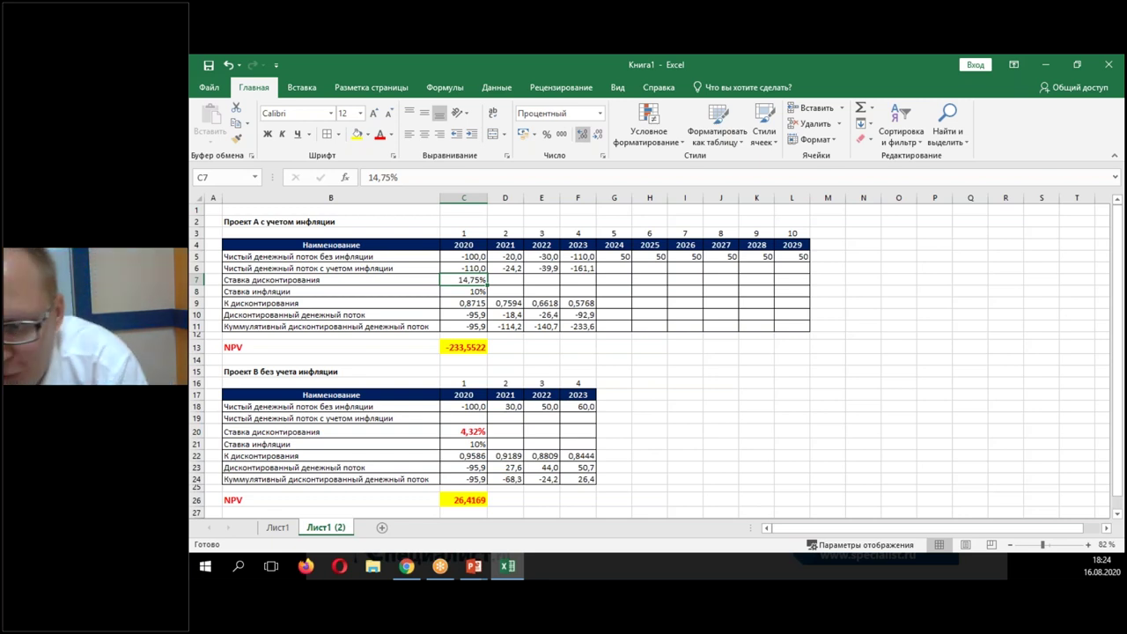
Set the "Проект А" inflation rate in C8 to 4% and show it with two decimal places.
click(475, 292)
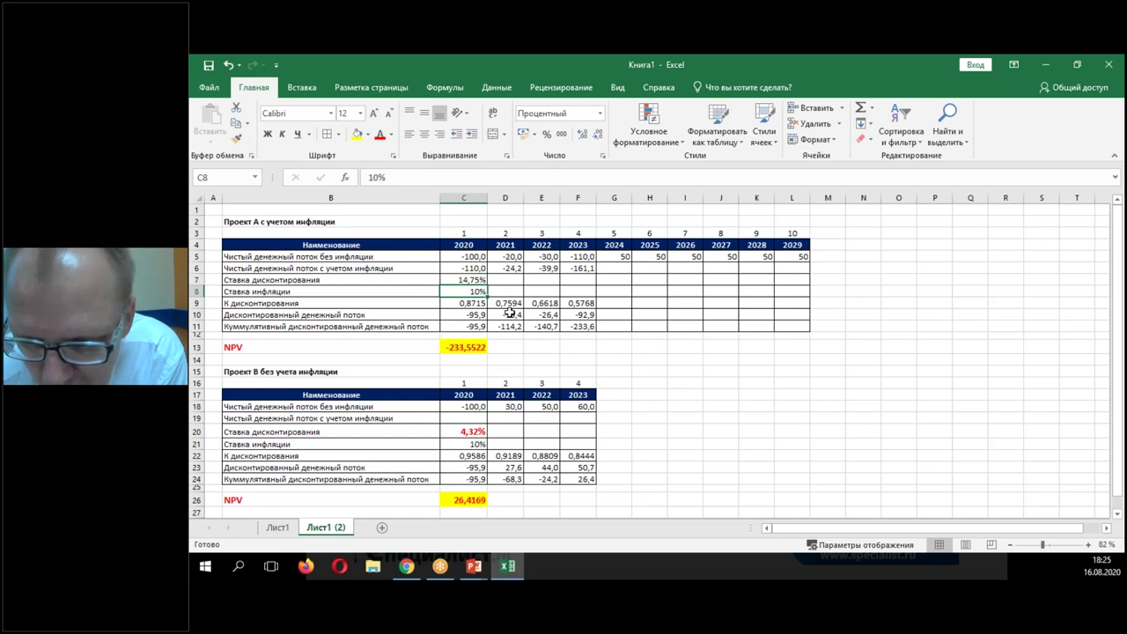
text(4)
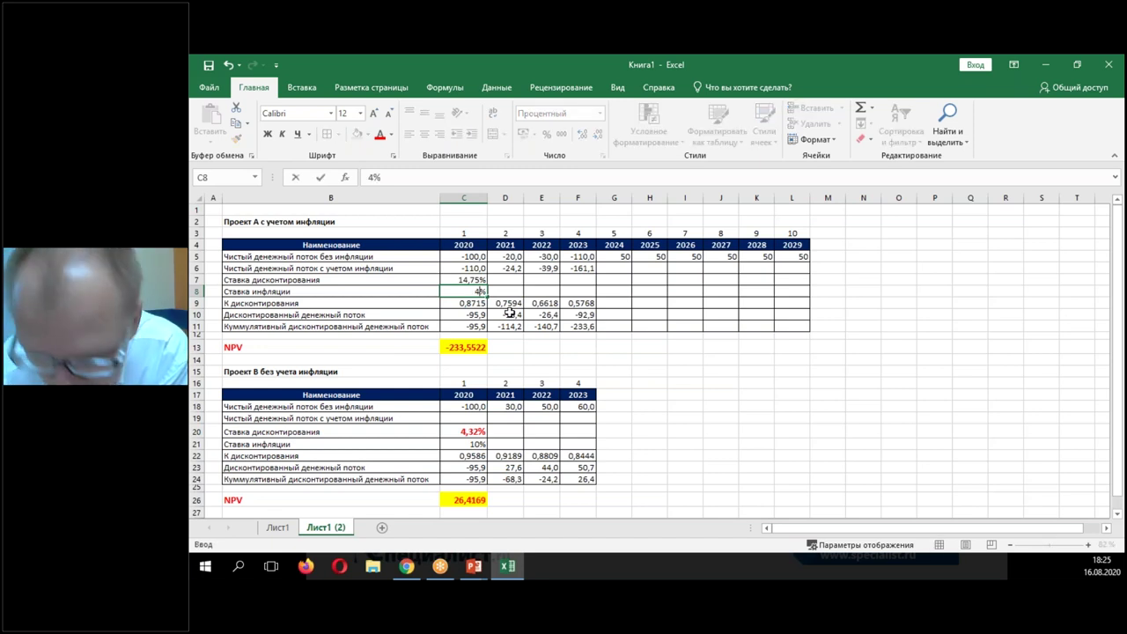
key(Return)
key(Up)
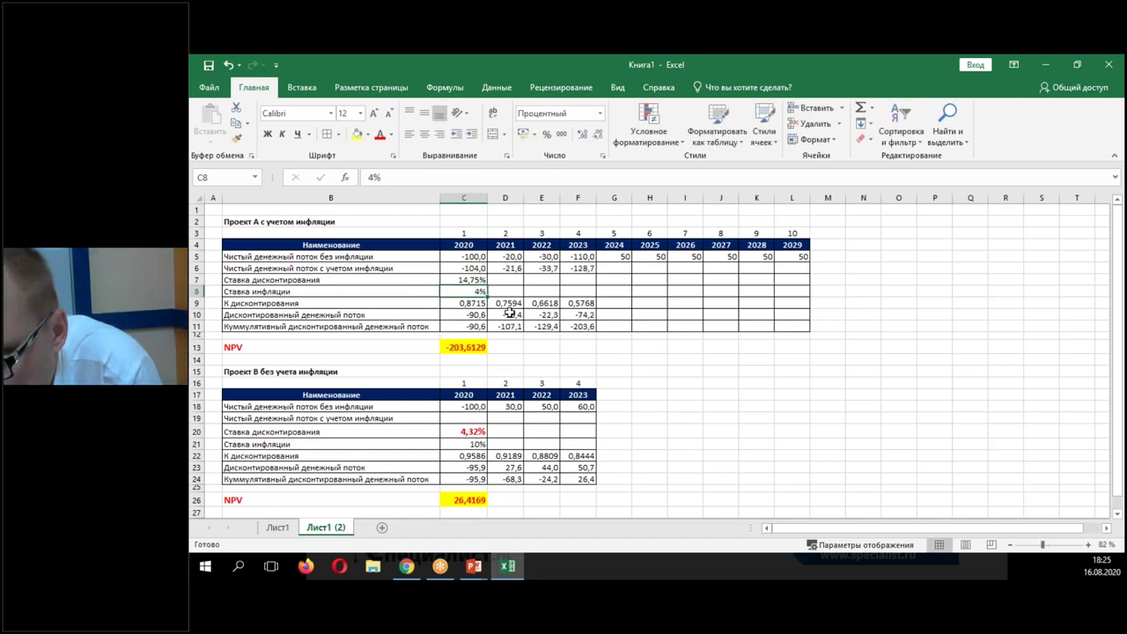
click(582, 134)
click(581, 133)
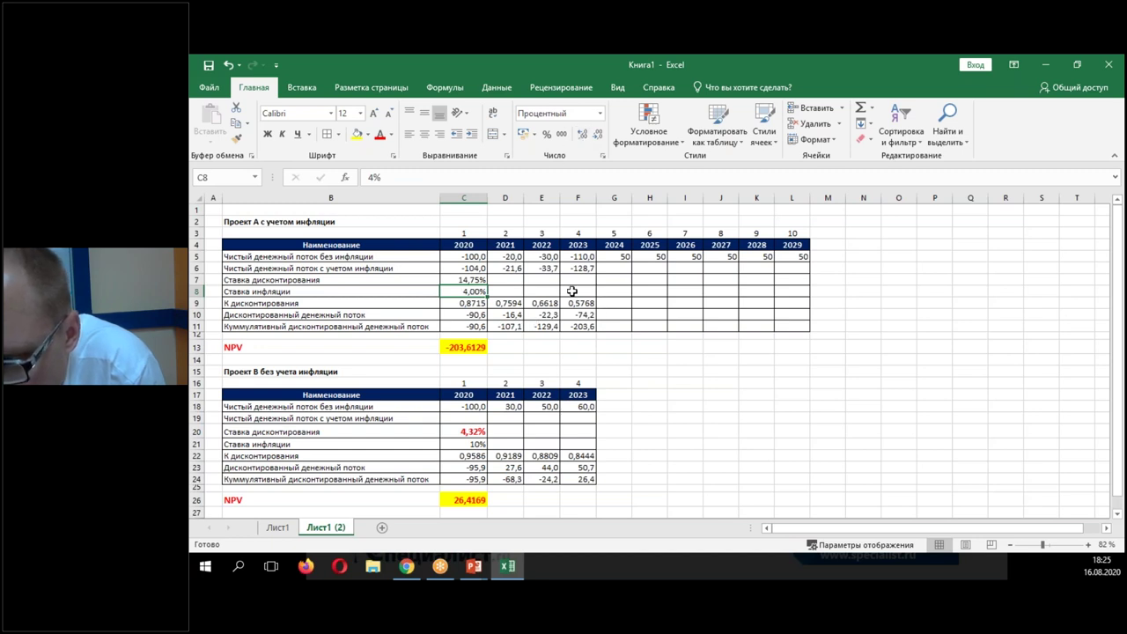
Extend the "Проект А" inflation-adjusted cash flow formula from F6 across to L6.
click(531, 281)
key(Left)
key(Left)
key(Up)
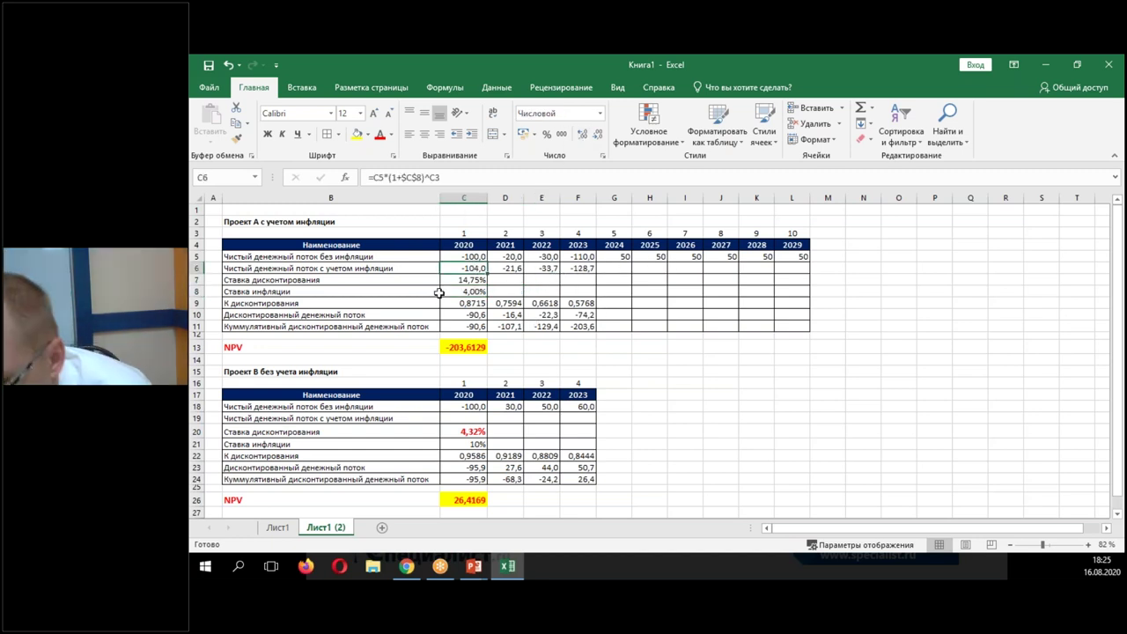
click(575, 274)
drag(596, 274, 810, 287)
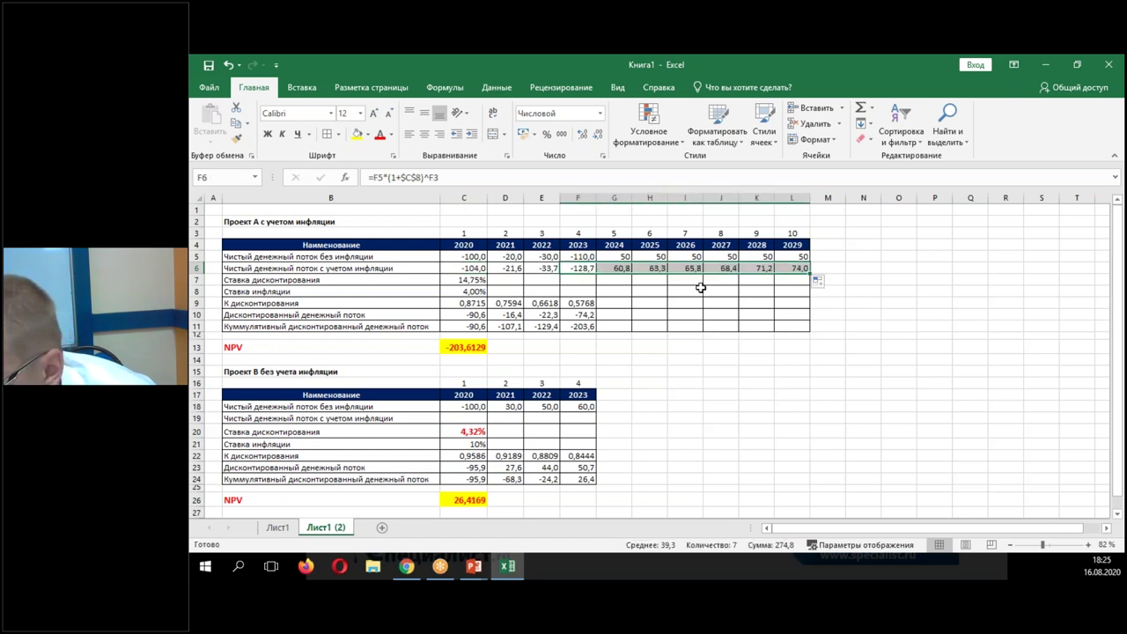
click(551, 280)
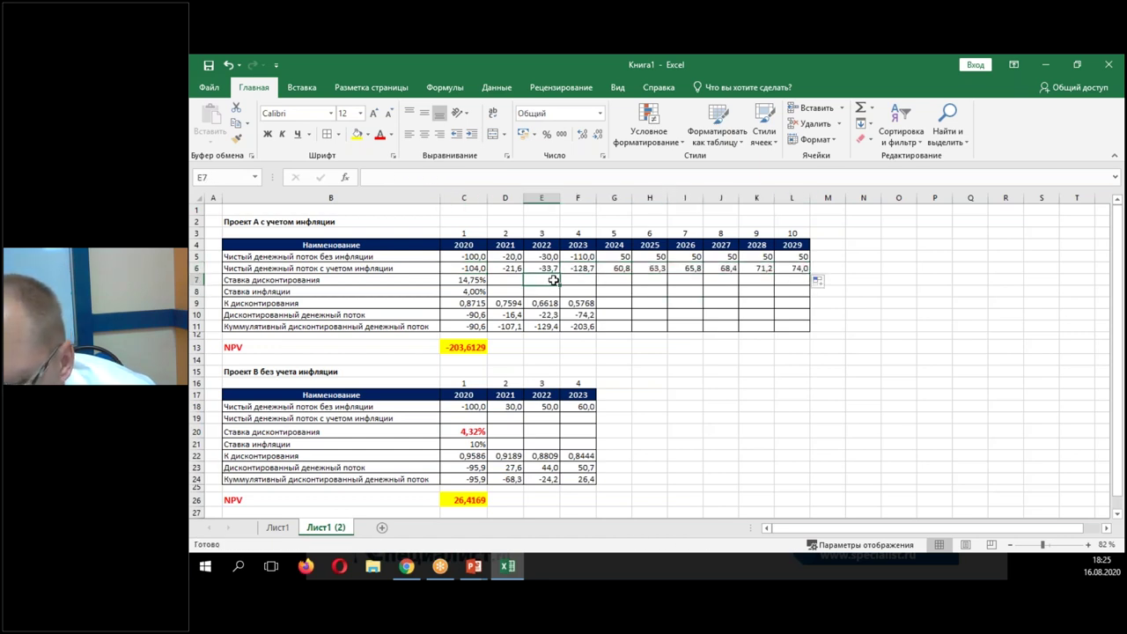
Check the discount factor formula in C9 and fill it across to L9.
click(471, 279)
click(471, 292)
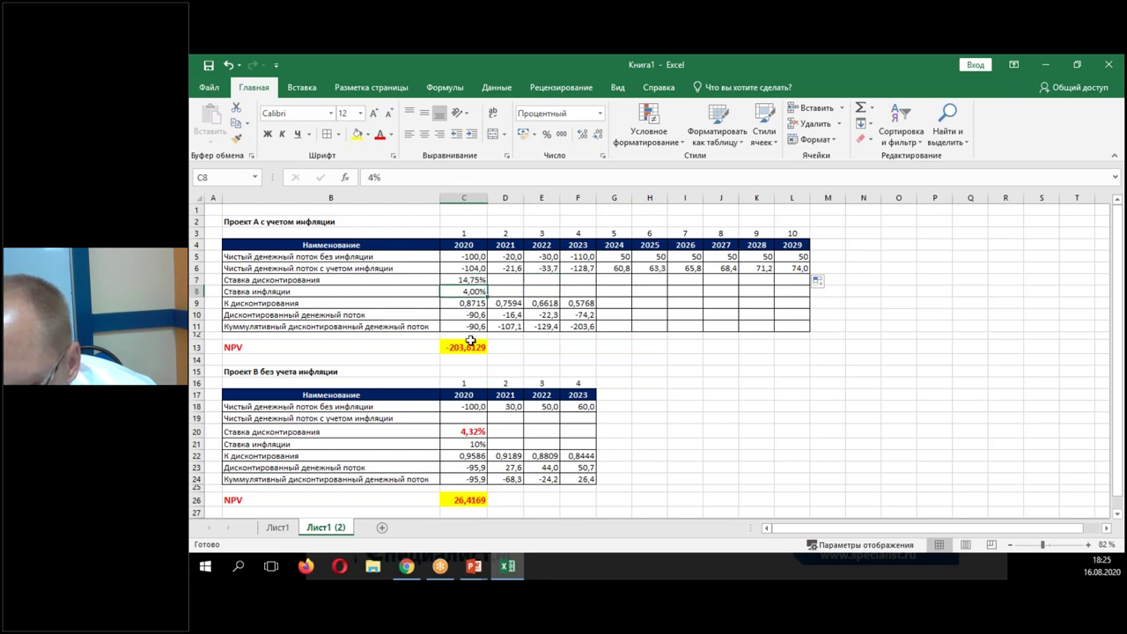
double_click(467, 302)
key(Escape)
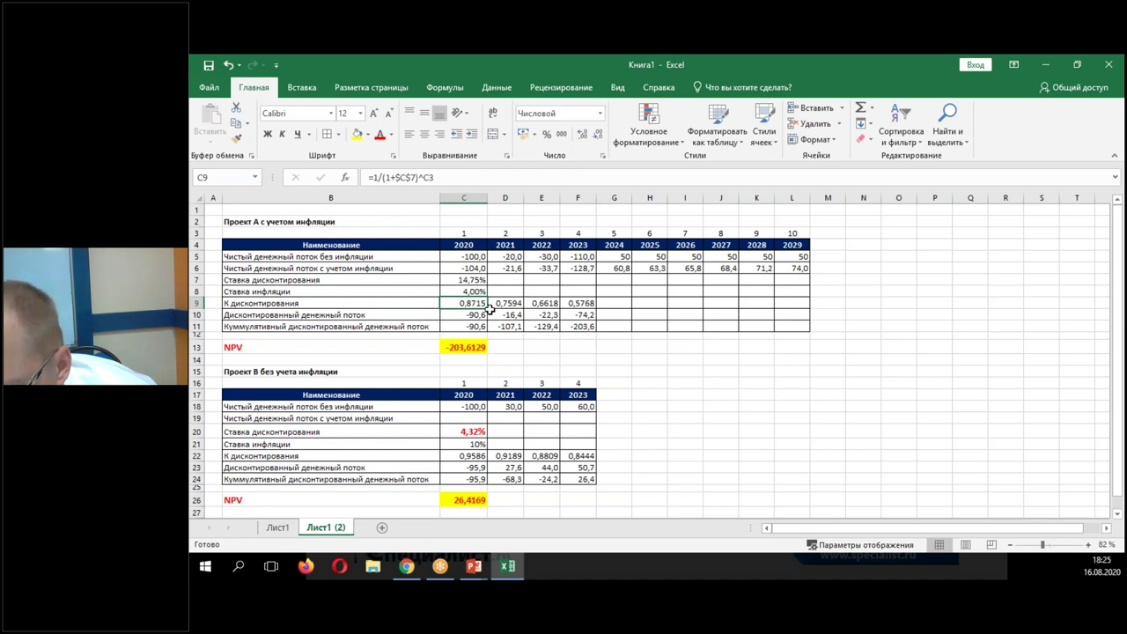
drag(488, 309, 805, 327)
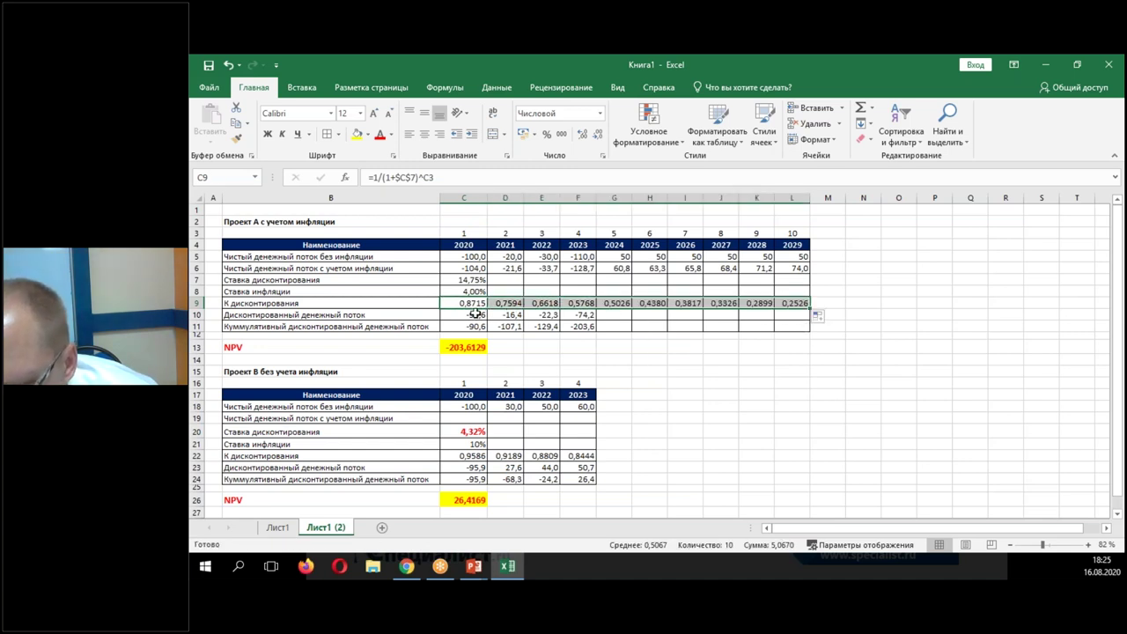
Fill the discounted cash flow from C10 to L10 and the cumulative discounted cash flow from F11 to L11.
click(476, 314)
drag(487, 320, 803, 328)
click(585, 327)
drag(602, 330, 805, 333)
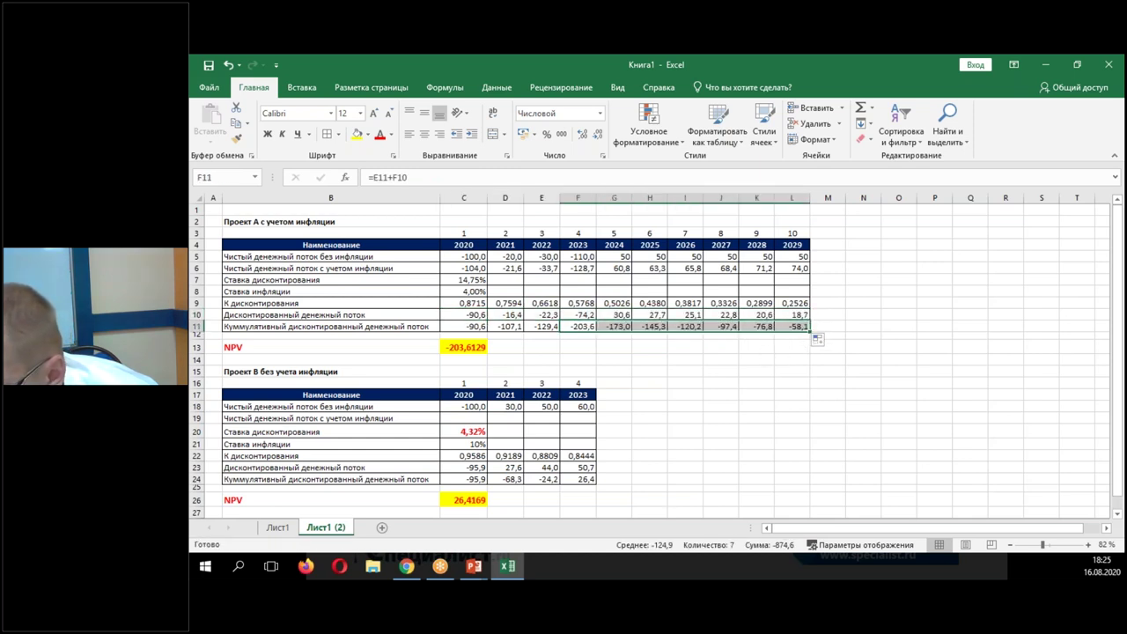
Point the "Проект А" NPV in C13 to the 2029 cumulative discounted cash flow with =L11.
click(462, 346)
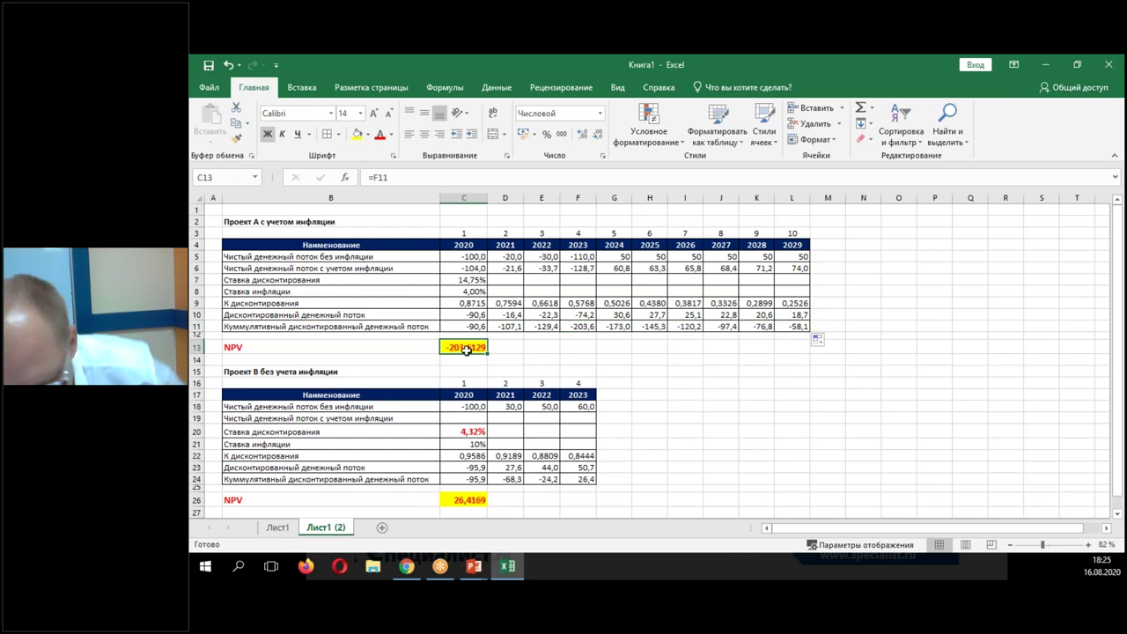
text(=)
click(792, 326)
key(Return)
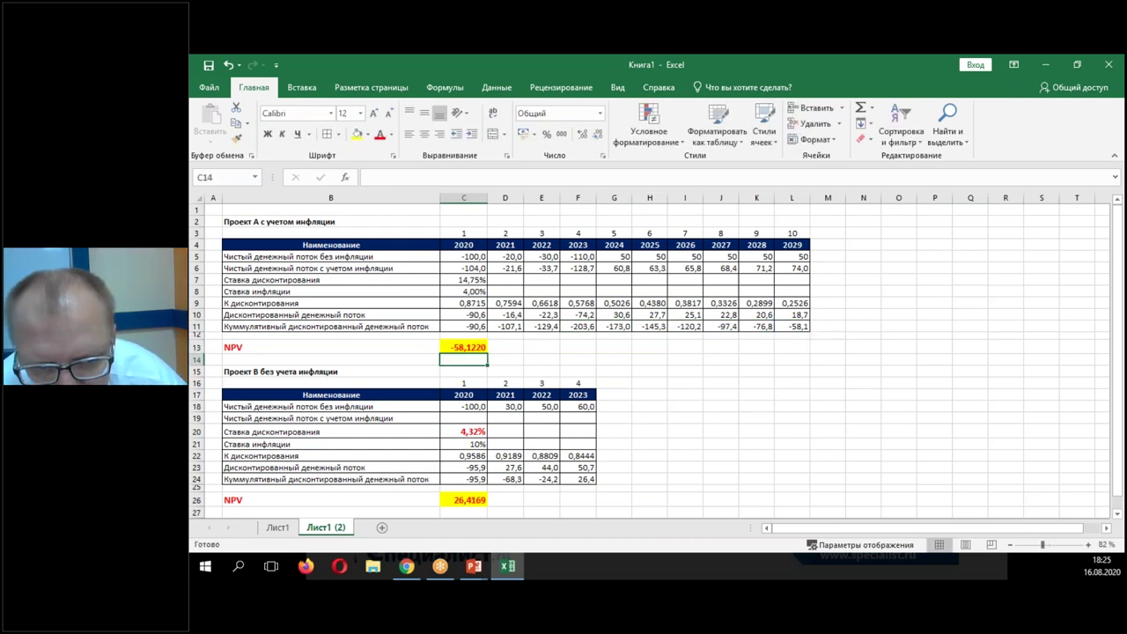
click(463, 347)
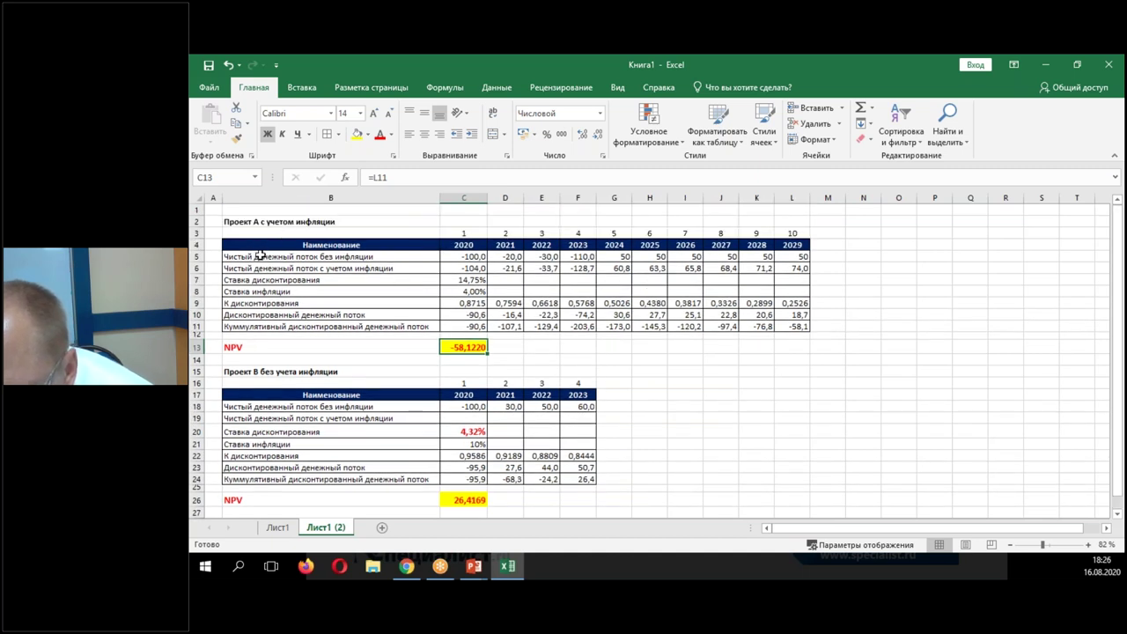
Link the 2020 cash flow of "Проект В" in C18 to "Проект А" with =C5.
click(467, 405)
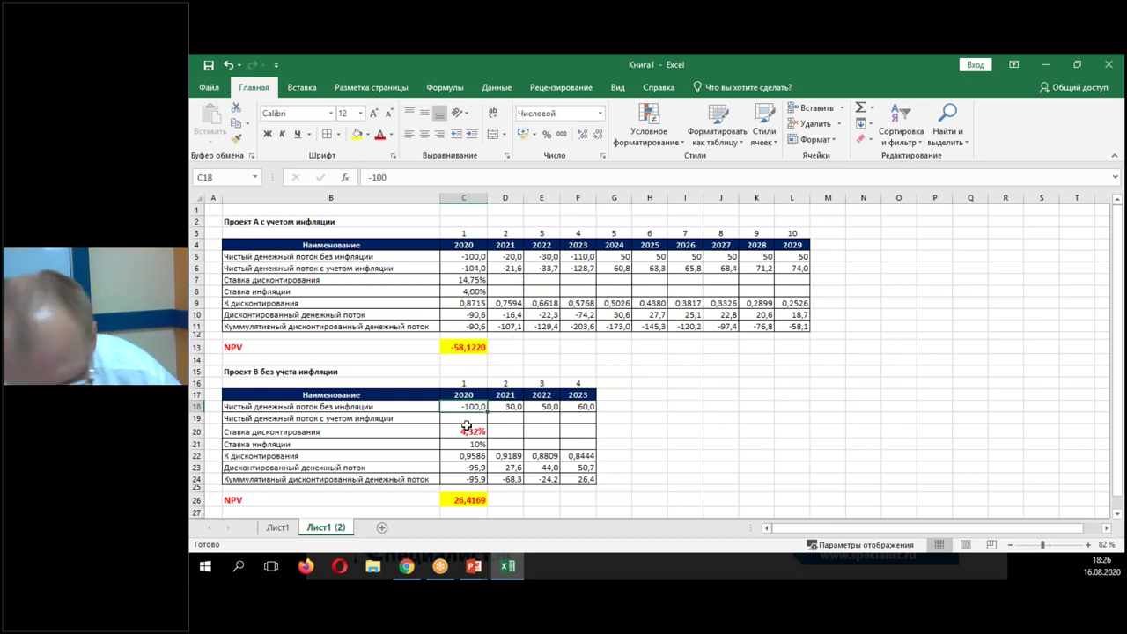
text(=)
click(467, 256)
key(ctrl+Return)
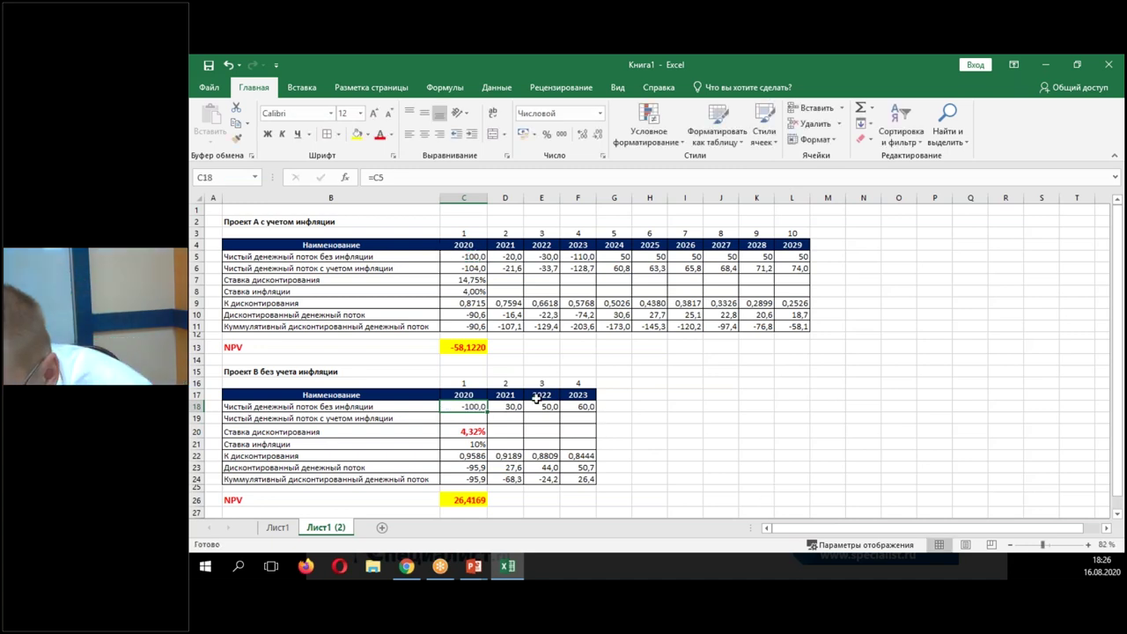
Copy the period numbers and year headers from C3:L4 to C16:L17 in the "Проект В" table.
drag(464, 234, 782, 243)
right_click(782, 243)
click(805, 266)
drag(464, 383, 784, 391)
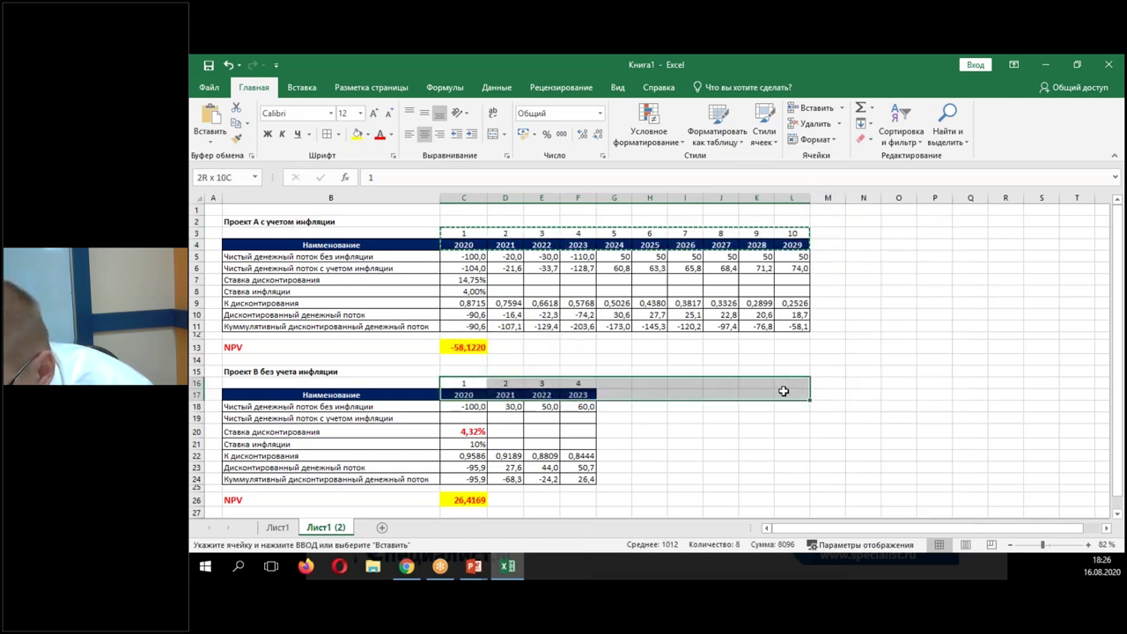
click(209, 116)
click(685, 417)
click(578, 407)
click(464, 407)
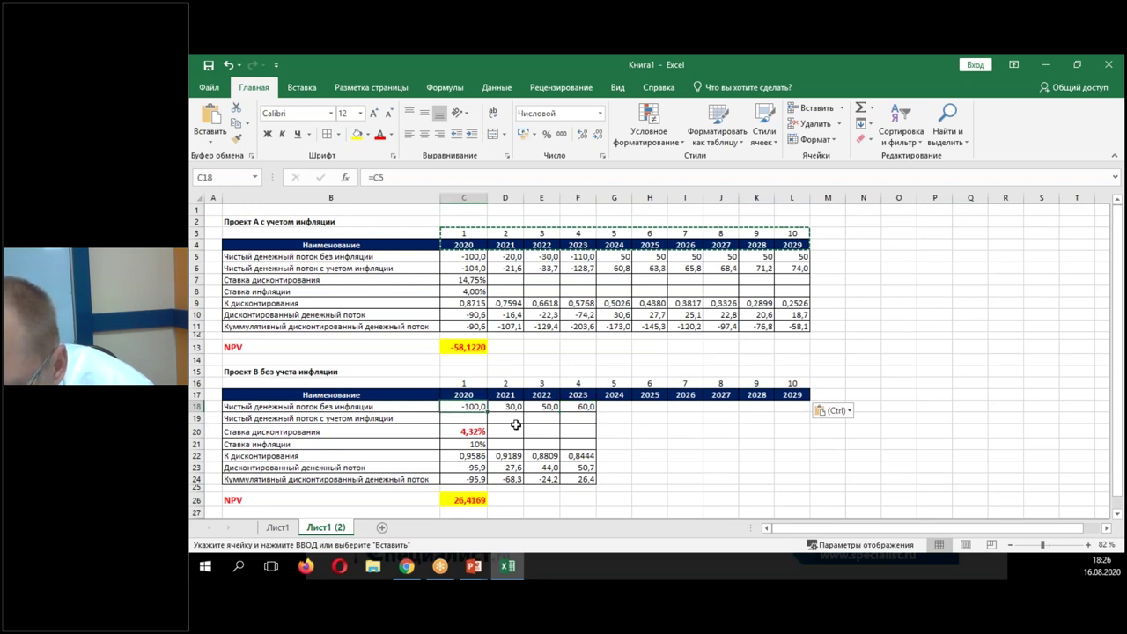
Fill the "Проект В" cash flow without inflation from C18 to L18 and link its inflation rate in C21 with =C8.
drag(487, 411, 803, 428)
click(466, 432)
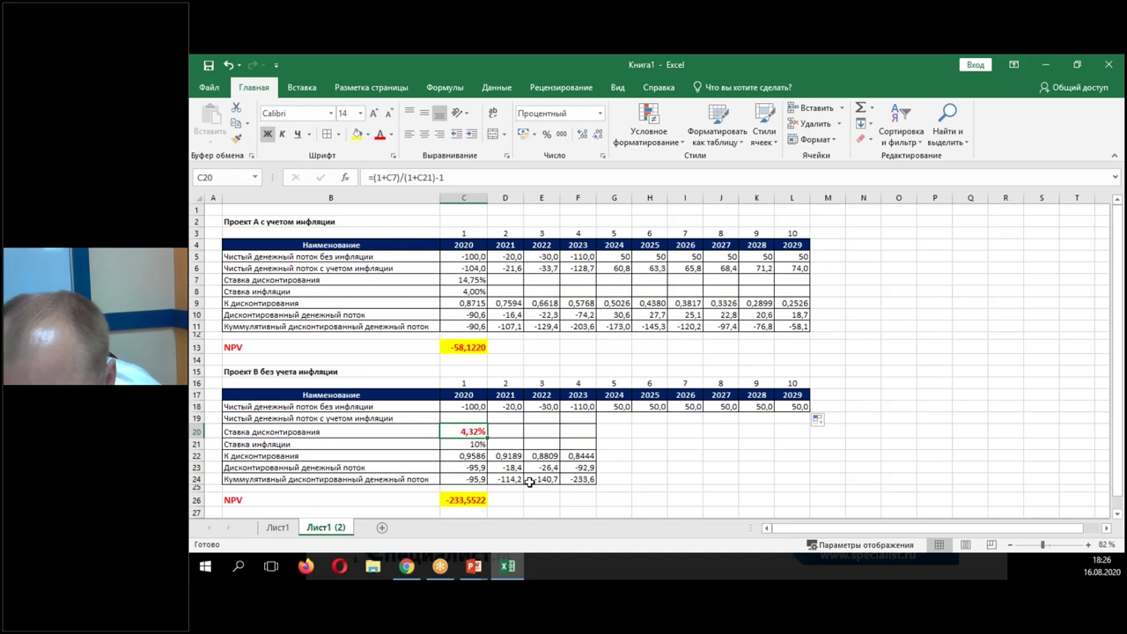
key(Down)
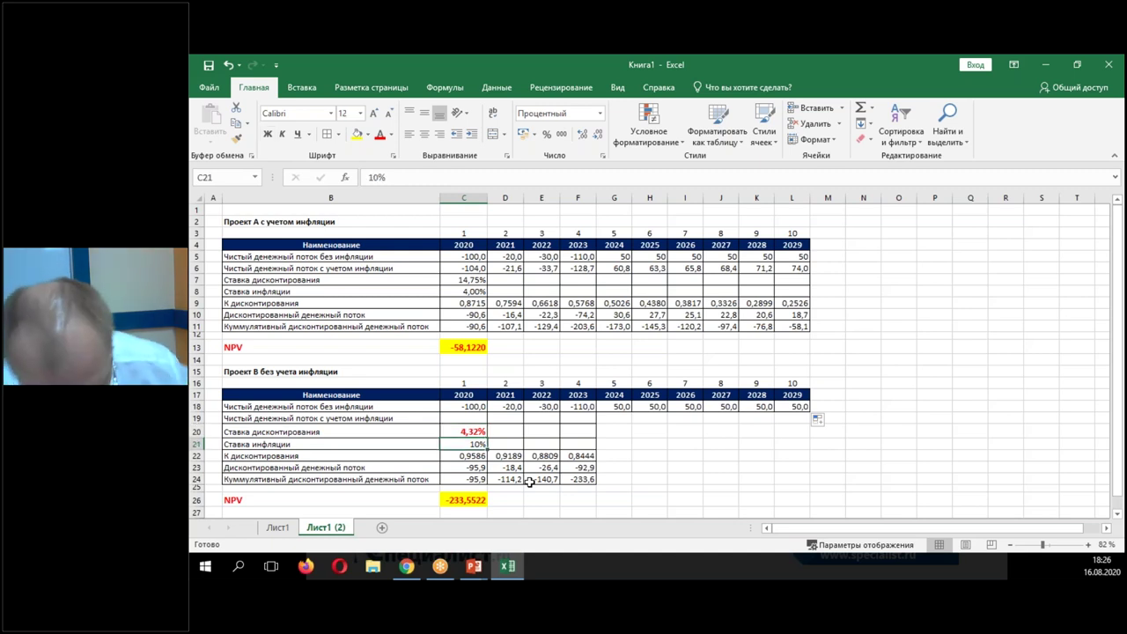
text(=)
click(473, 291)
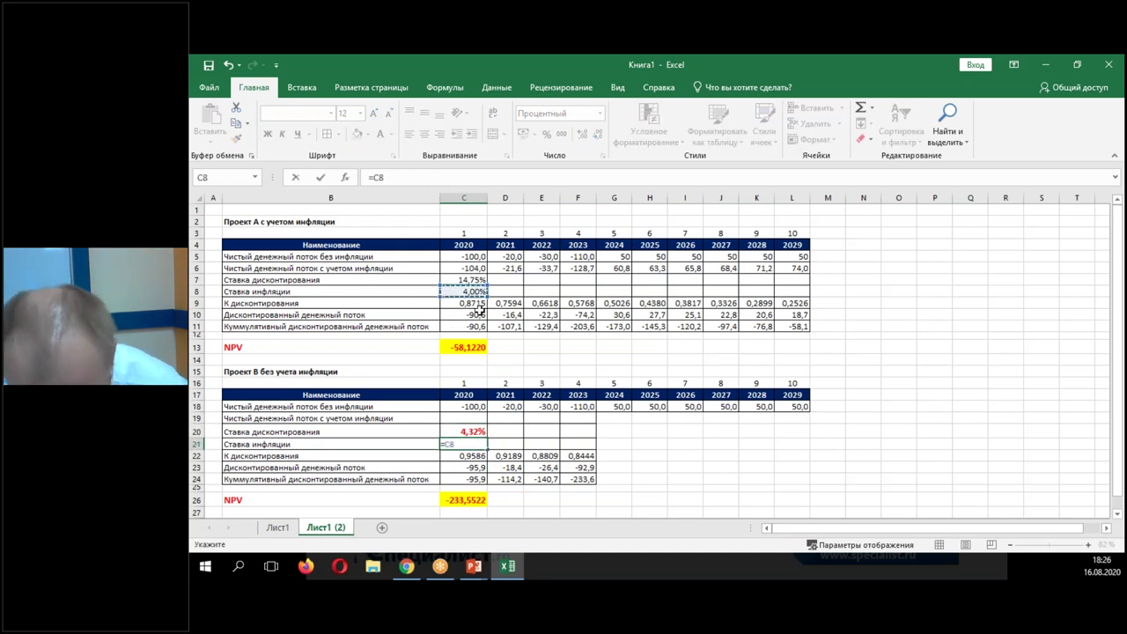
key(Return)
key(Up)
key(Up)
key(Down)
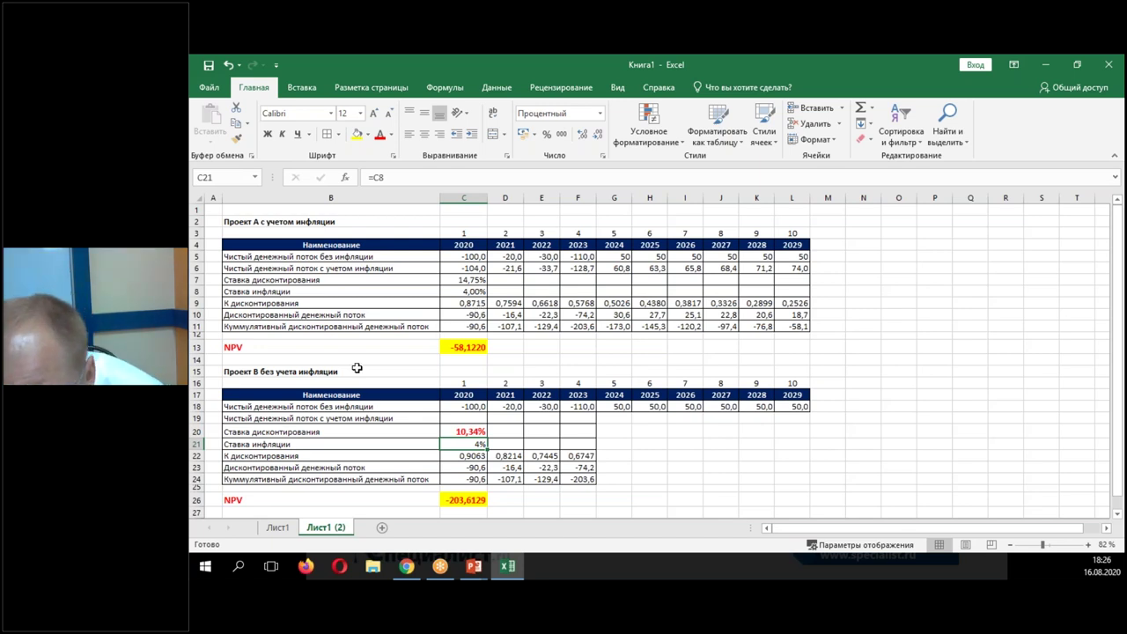
Fill the "Проект В" discount factor formula from C22 across to L22 and check its cell references.
click(480, 459)
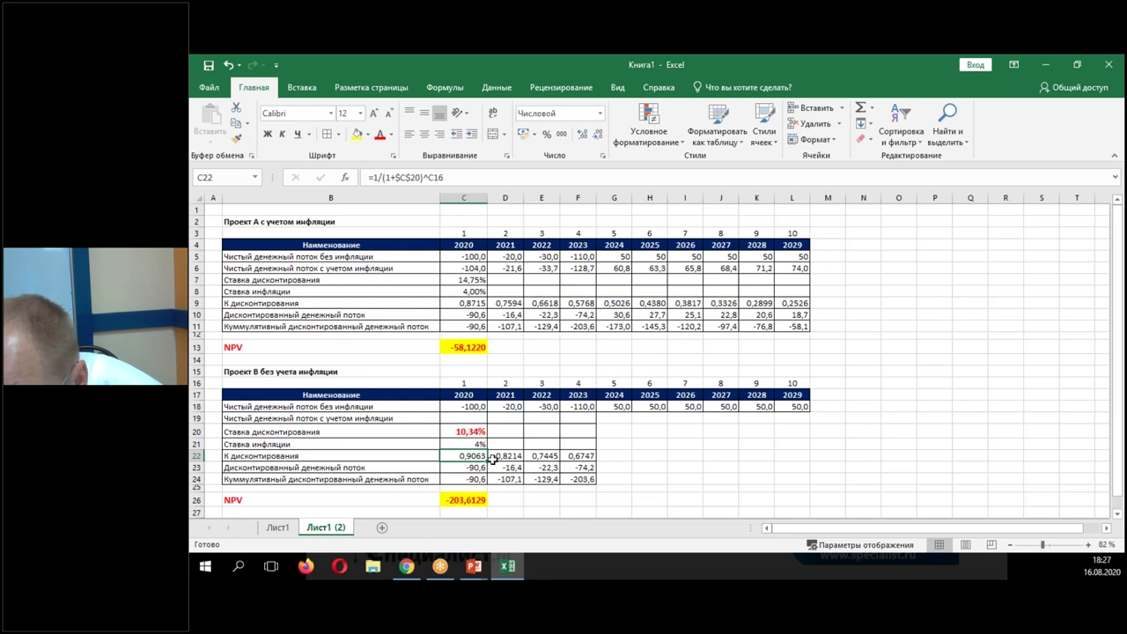
drag(488, 461, 808, 459)
double_click(467, 455)
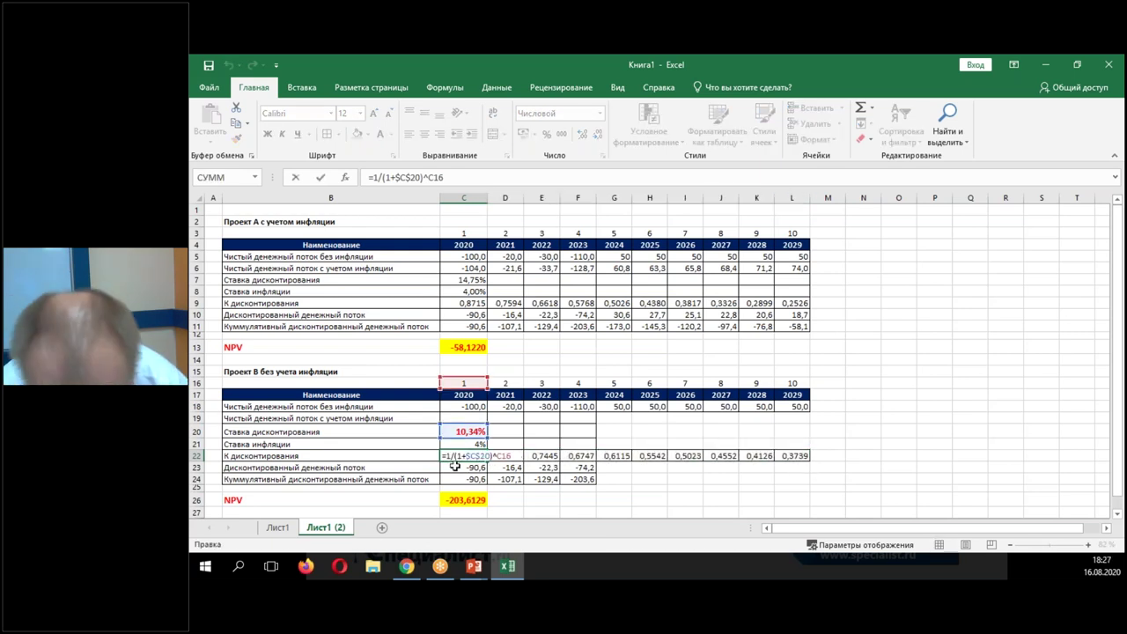
key(Return)
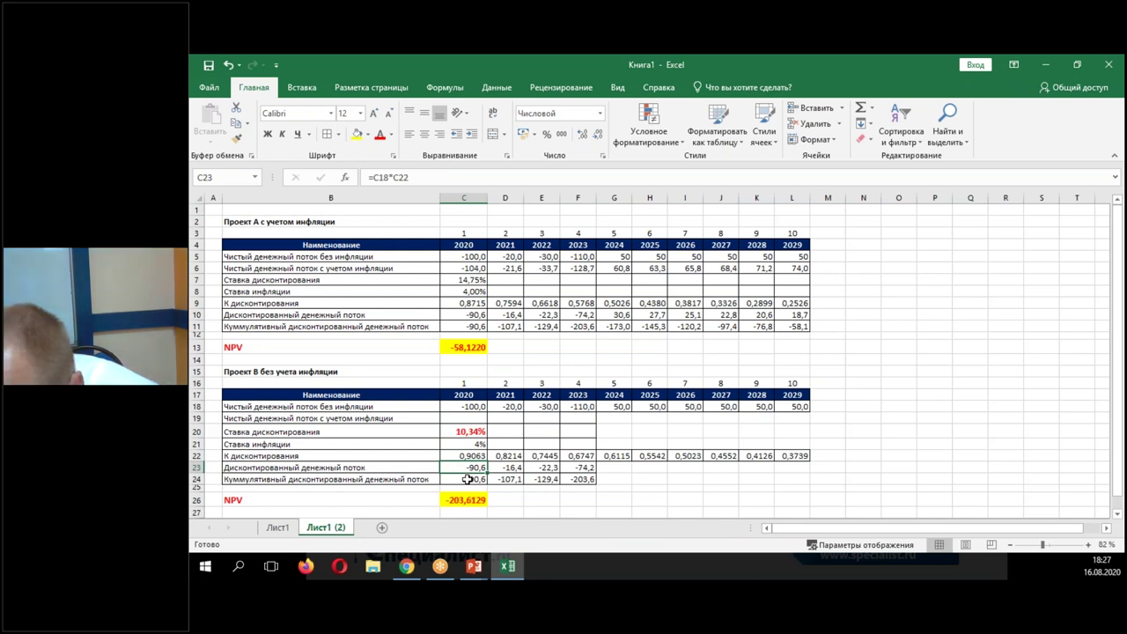
Fill the "Проект В" discounted cash flow from C23 to L23 and the cumulative discounted cash flow from F24 to L24.
drag(489, 474, 807, 494)
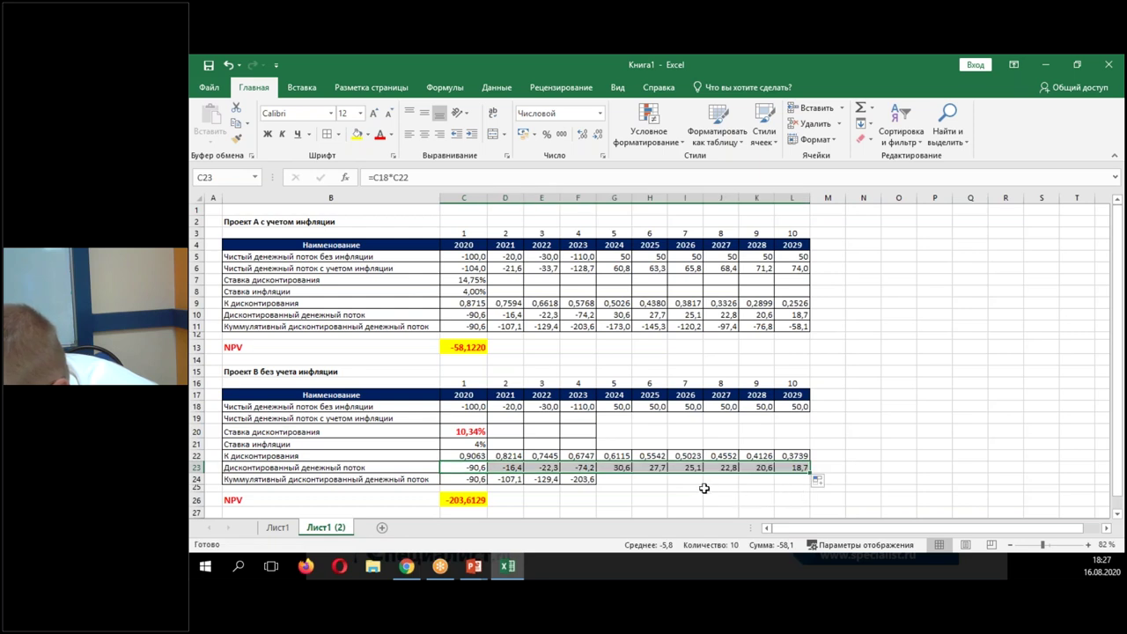
click(616, 468)
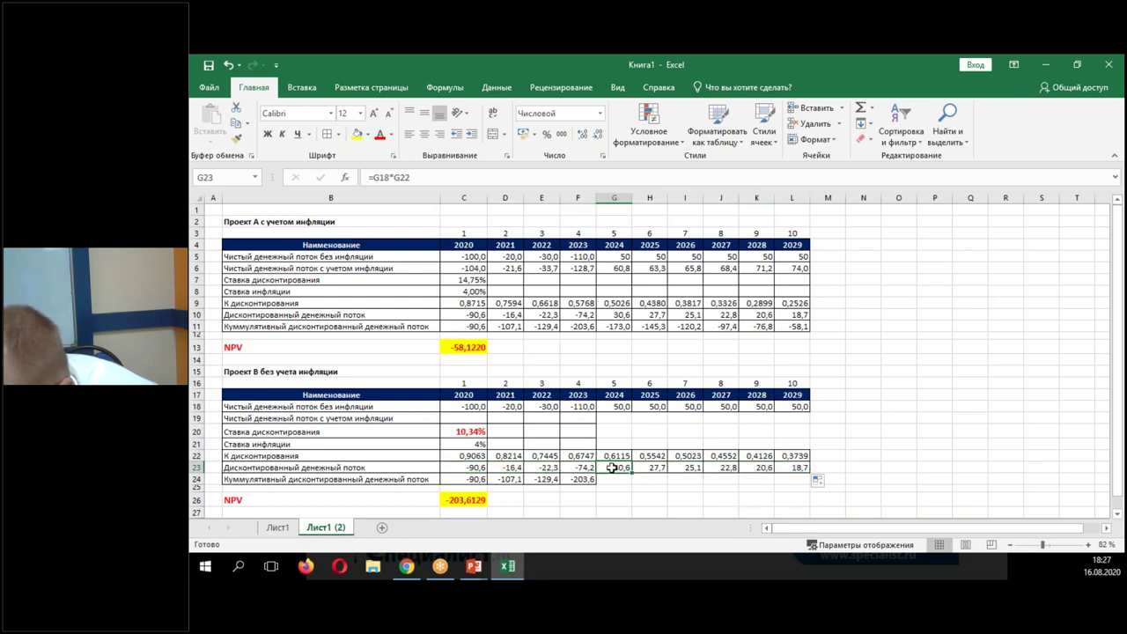
double_click(612, 467)
key(Return)
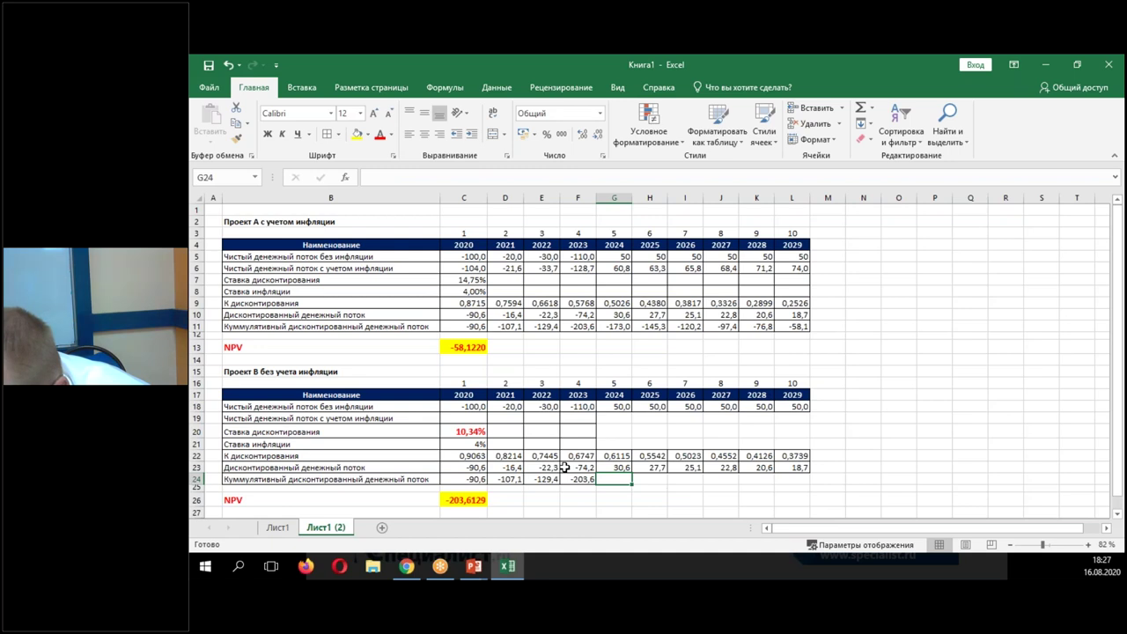
click(581, 479)
drag(596, 484, 805, 491)
Point the "Проект В" NPV in C26 to the 2029 cumulative discounted cash flow with =L24.
click(463, 500)
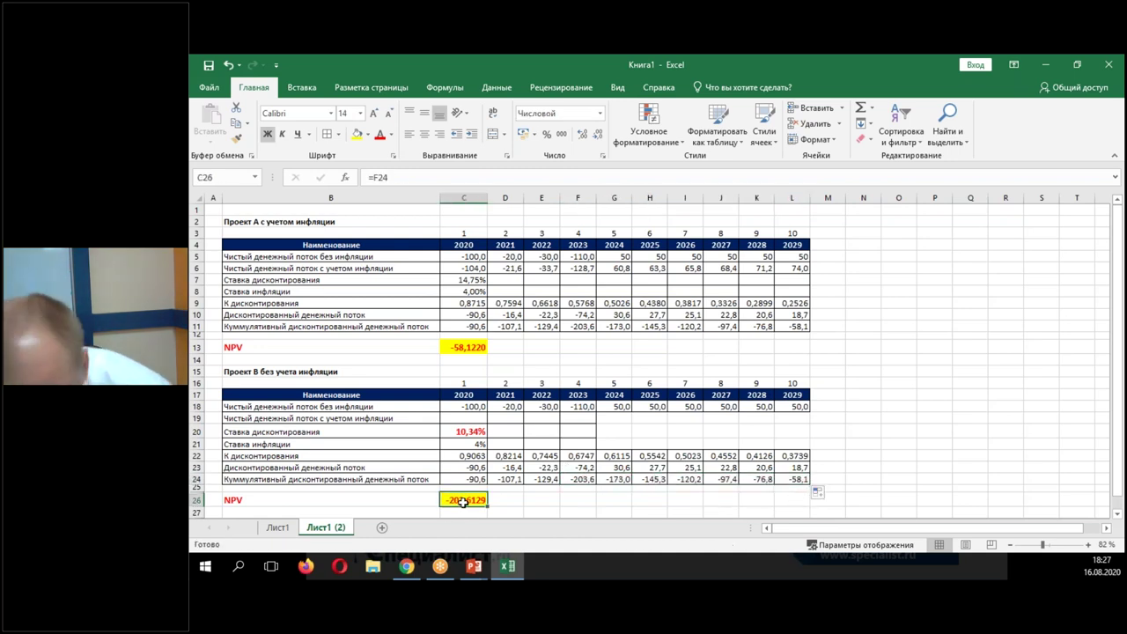
text(=)
click(792, 480)
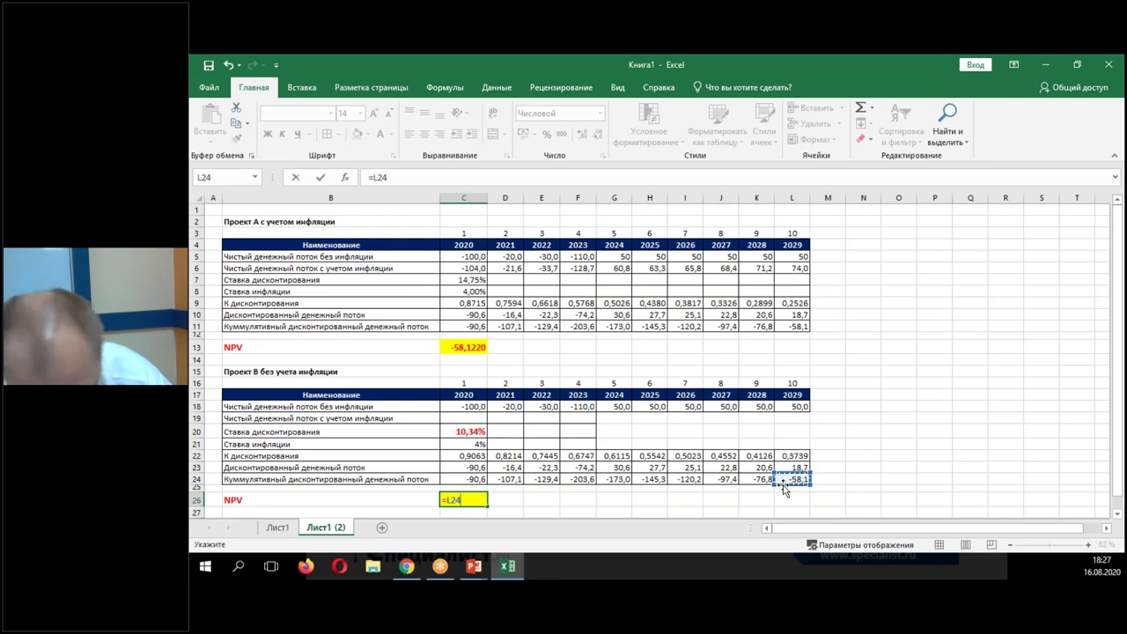
key(Return)
click(467, 500)
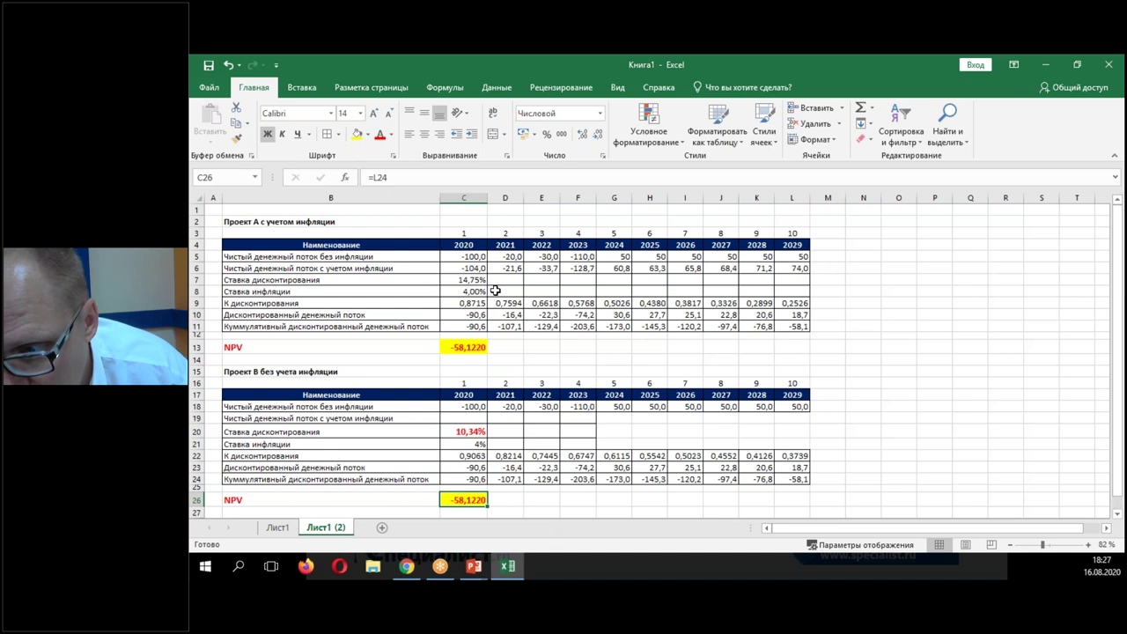
Try the "Проект В" discount rate in C20 as the simple difference =C7-C8, and undo that change.
click(474, 433)
text(=)
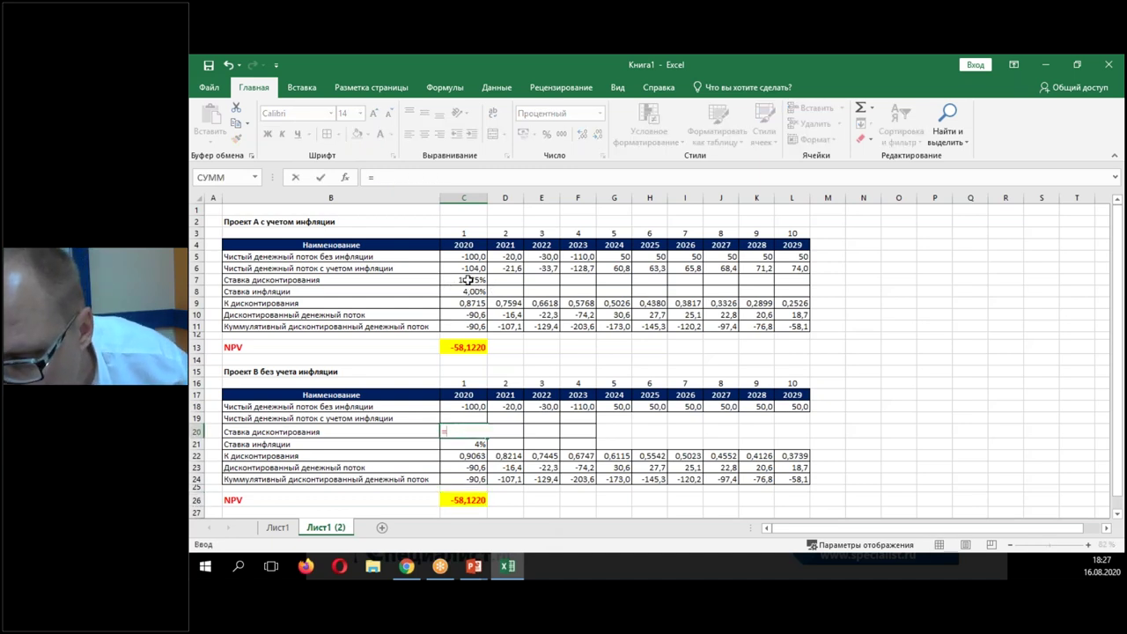
click(467, 280)
text(-)
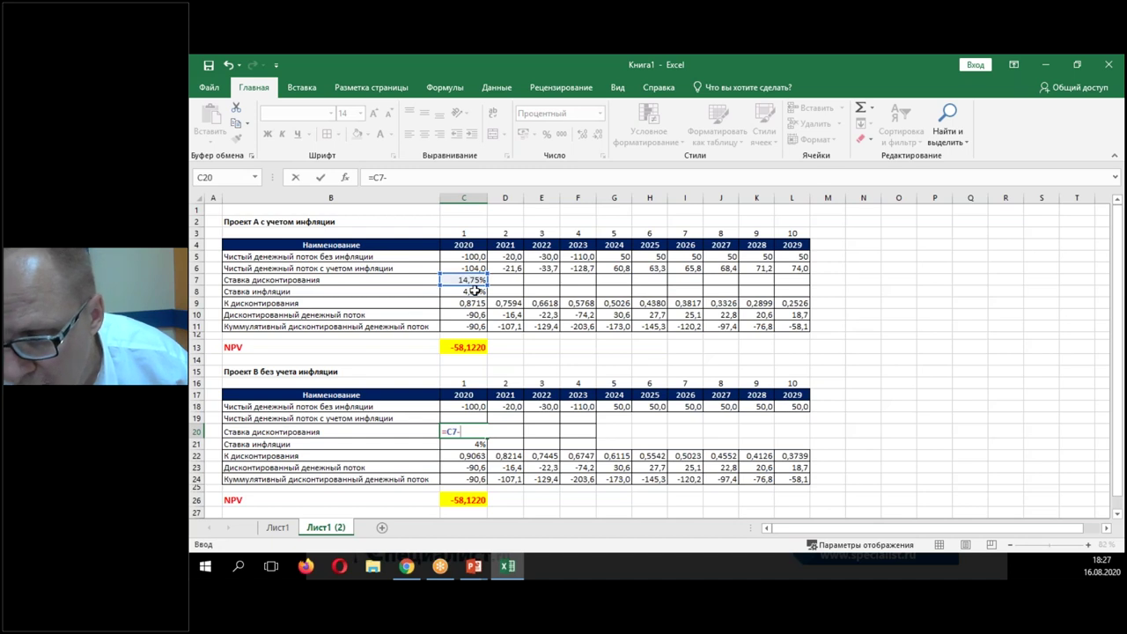
click(476, 290)
key(Return)
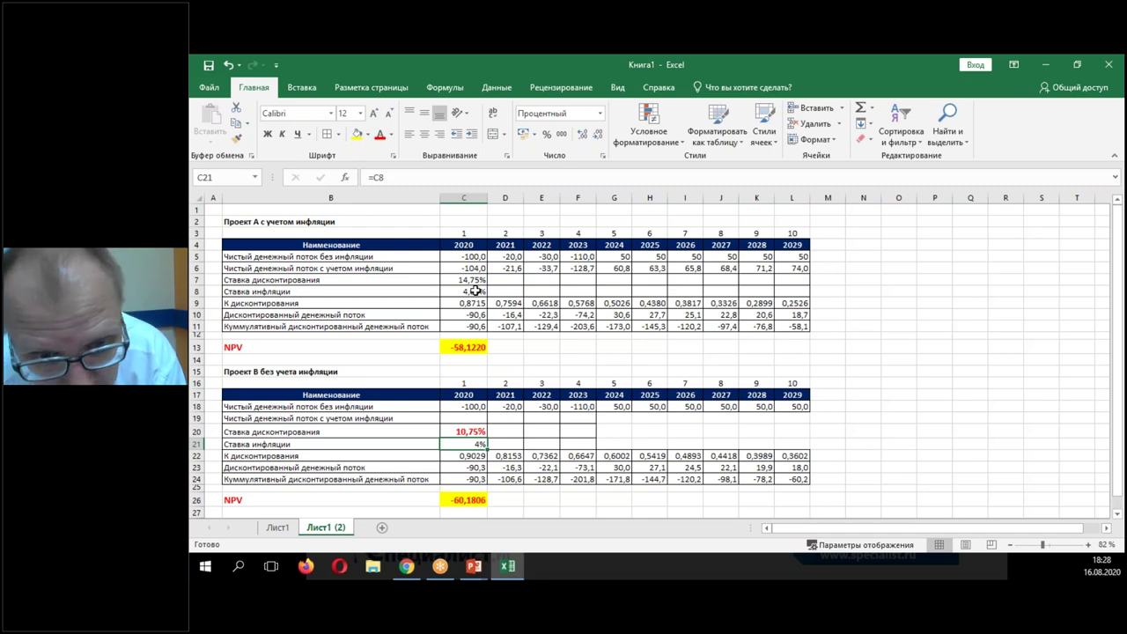
click(229, 65)
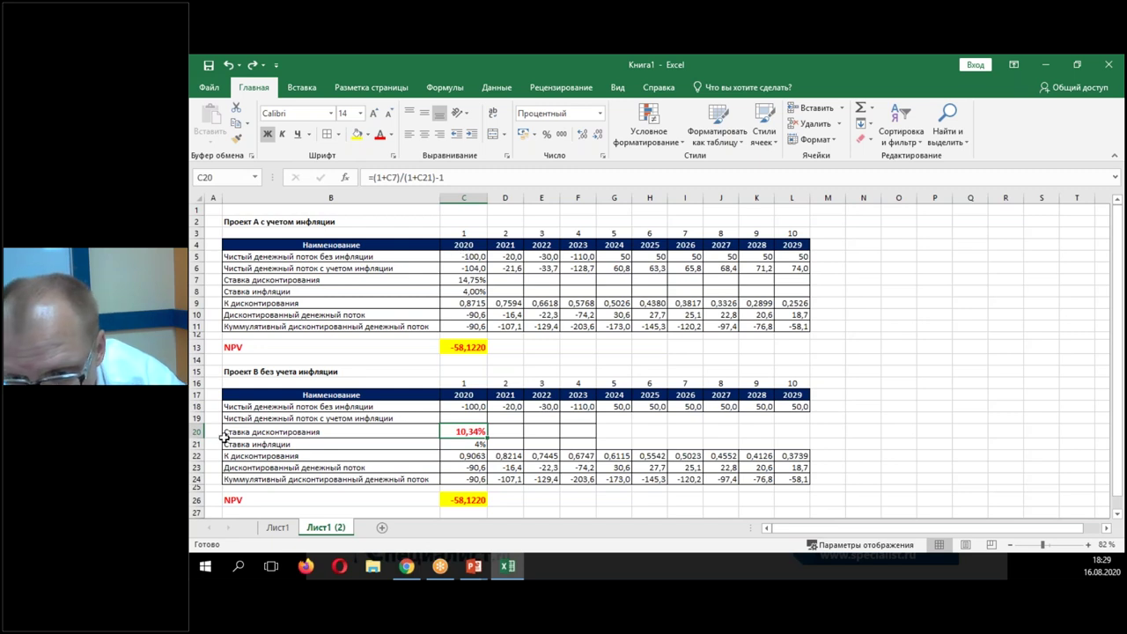
Apply borders to all cells of the "Проект В" table in B17:L24.
drag(251, 395, 791, 479)
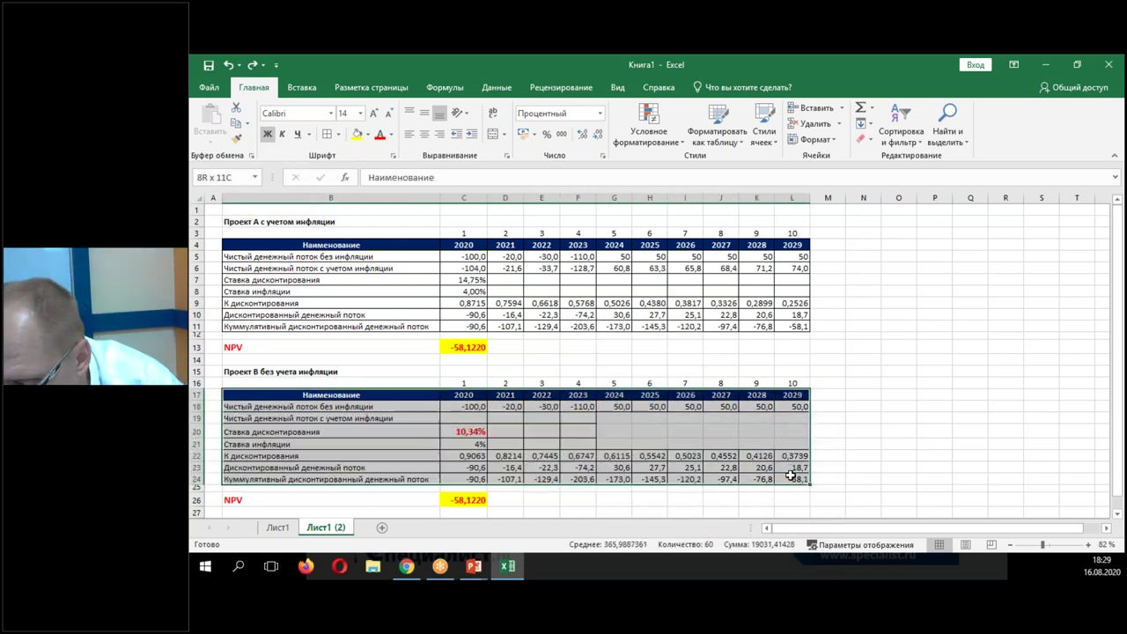
click(591, 427)
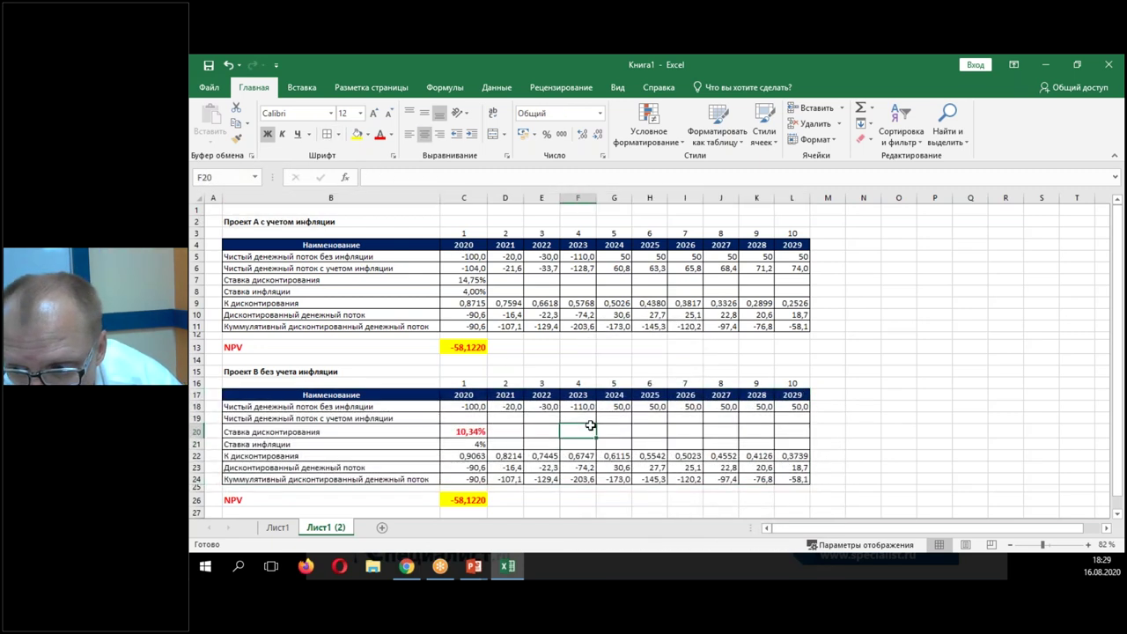
click(540, 431)
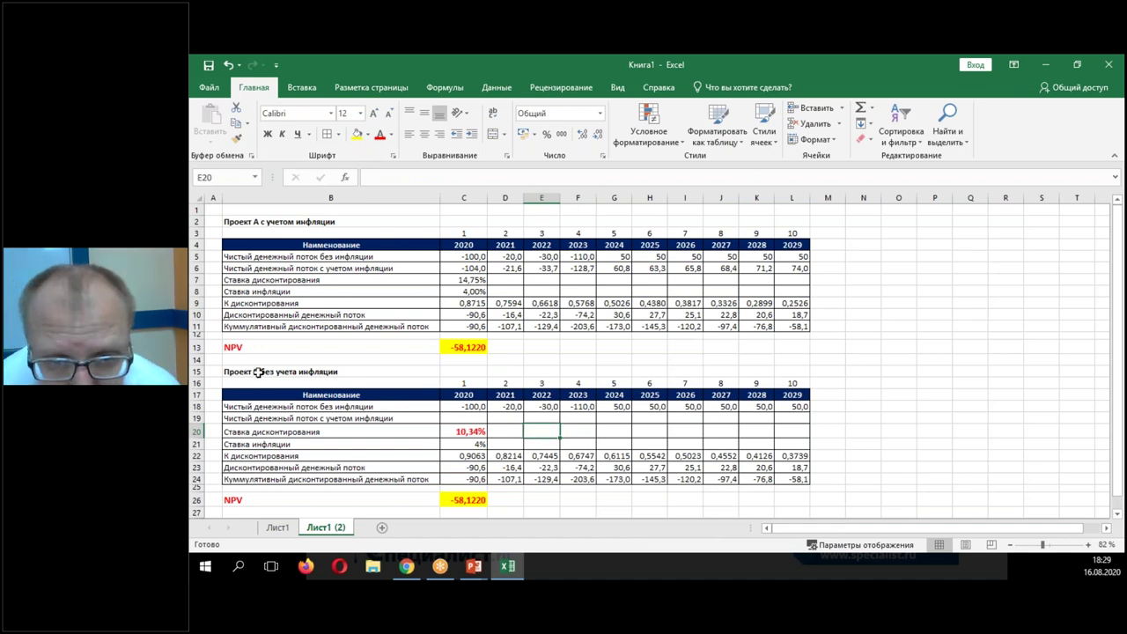
click(498, 456)
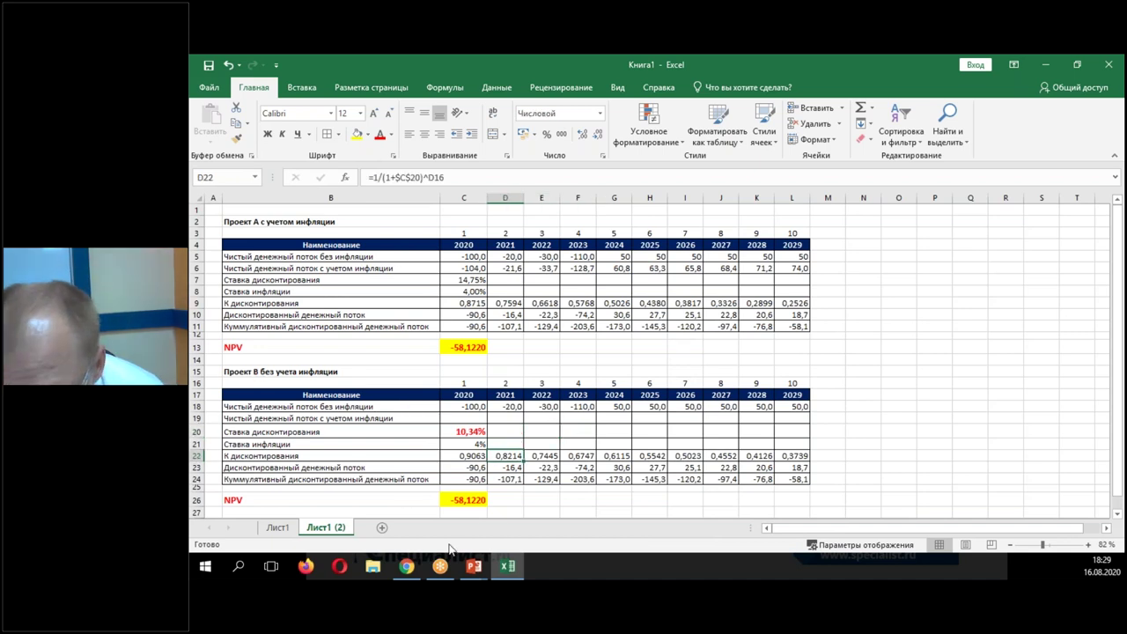
Switch to the PowerPoint presentation in its editing view and move on to slide 10, "Приглашаем на курс".
click(476, 569)
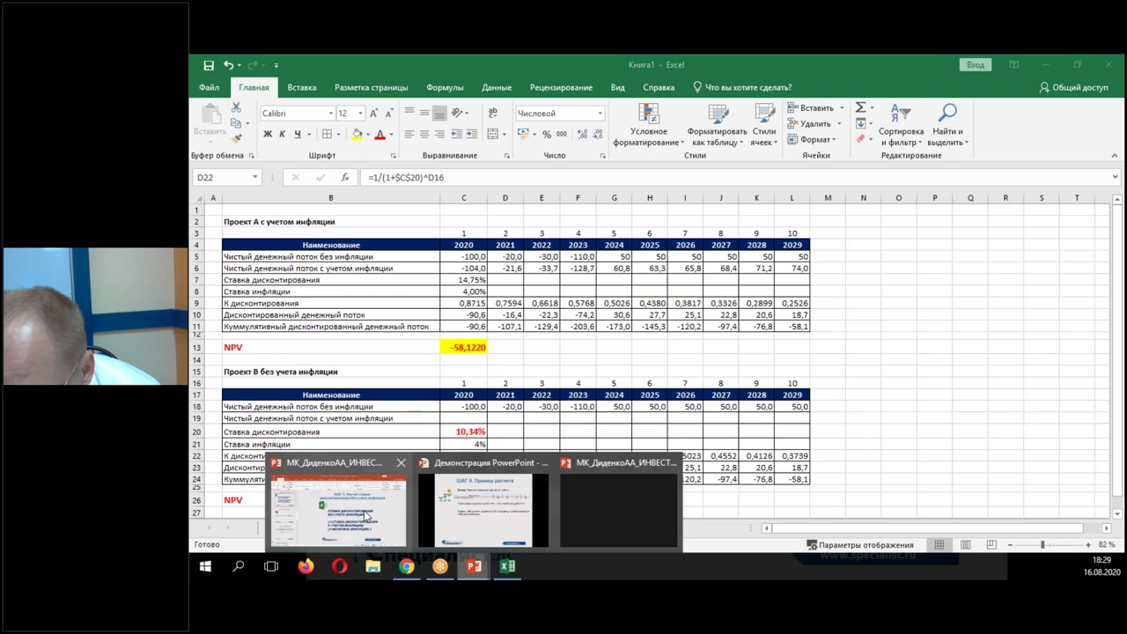
click(351, 508)
scroll(854, 304, down, 2)
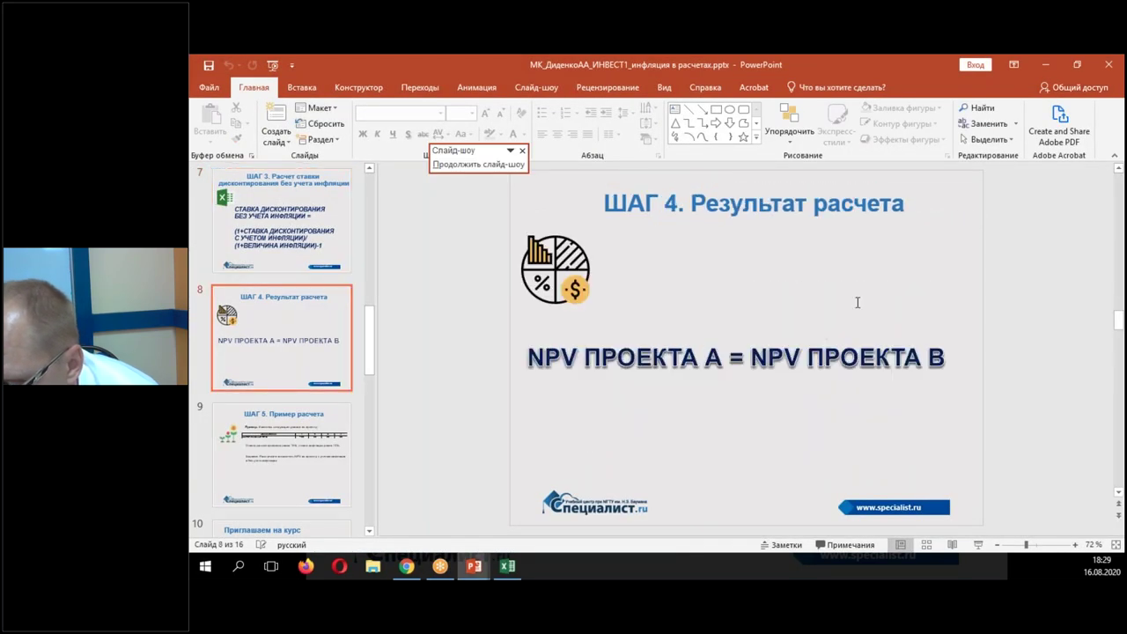
scroll(854, 304, down, 1)
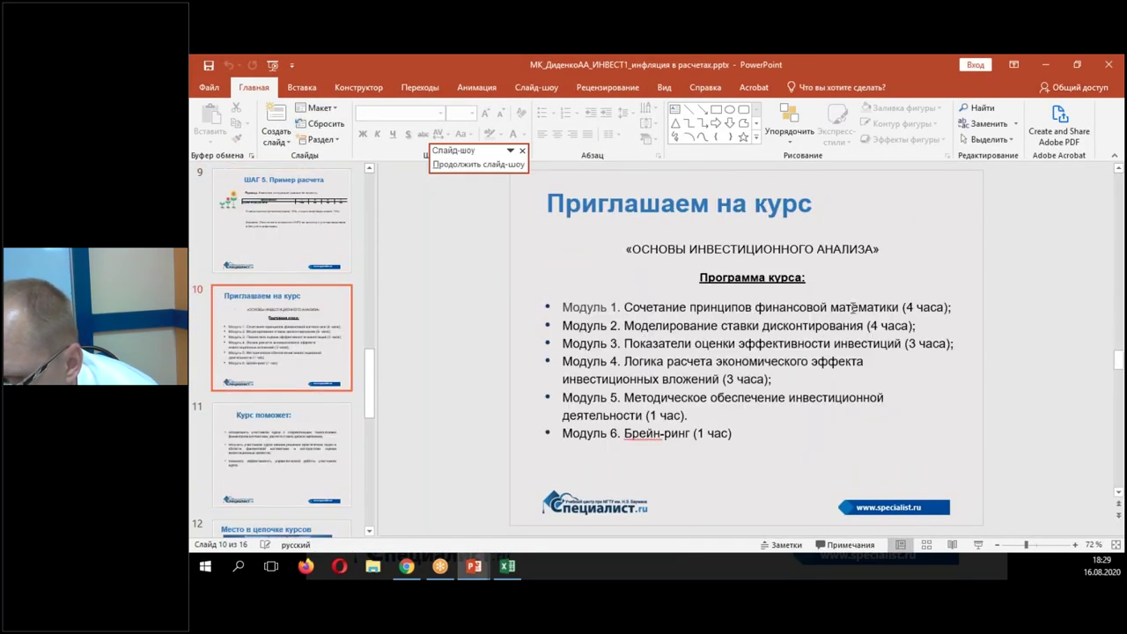